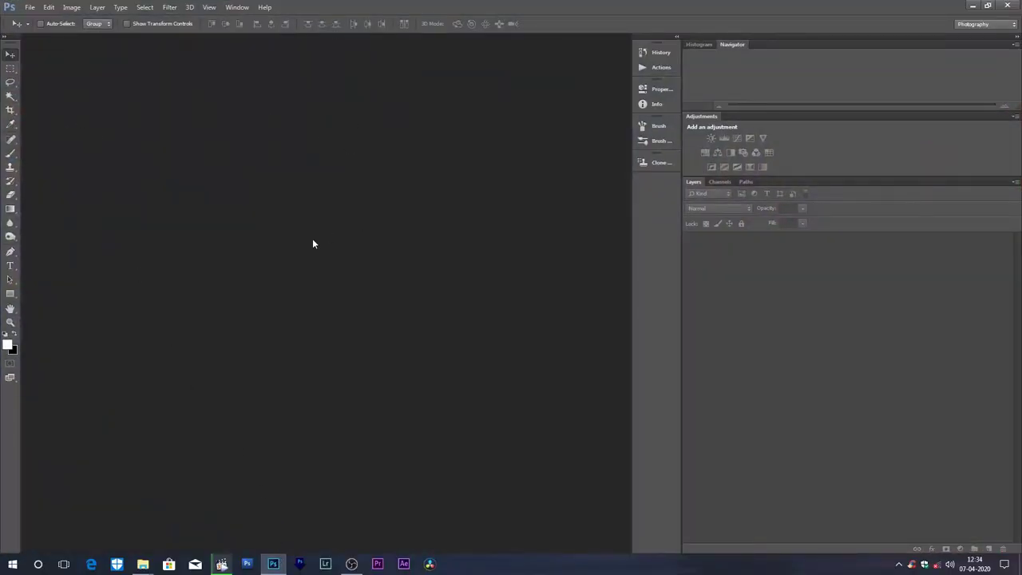
pyautogui.hotkey('ctrl', 'o')
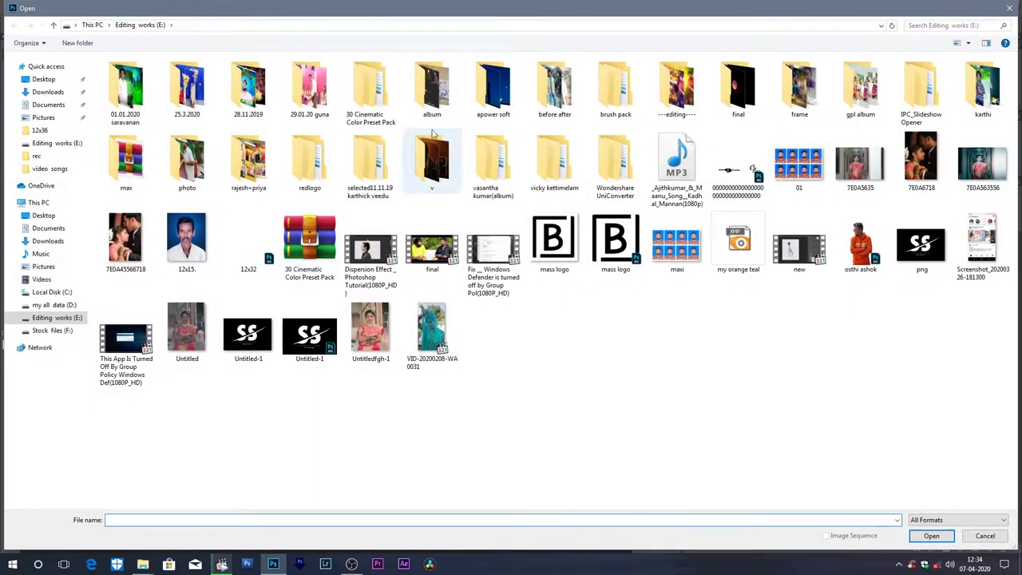
pyautogui.doubleClick(187, 160)
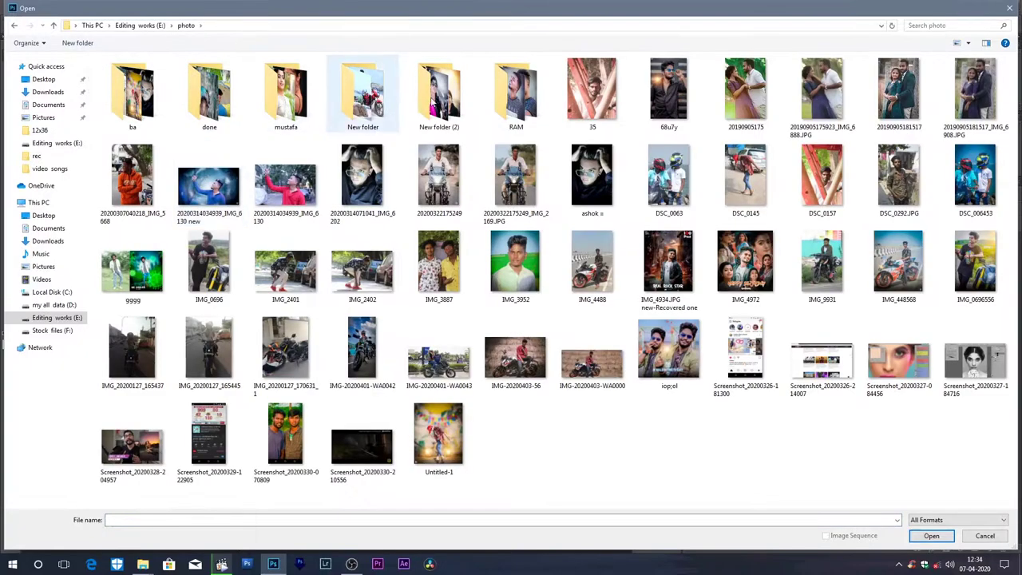
pyautogui.click(122, 170)
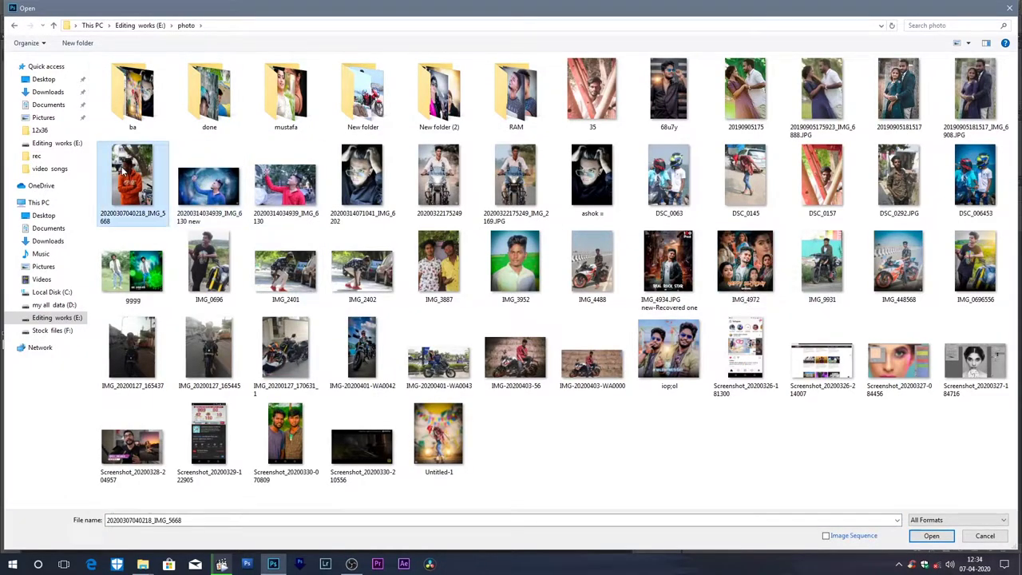
pyautogui.click(928, 537)
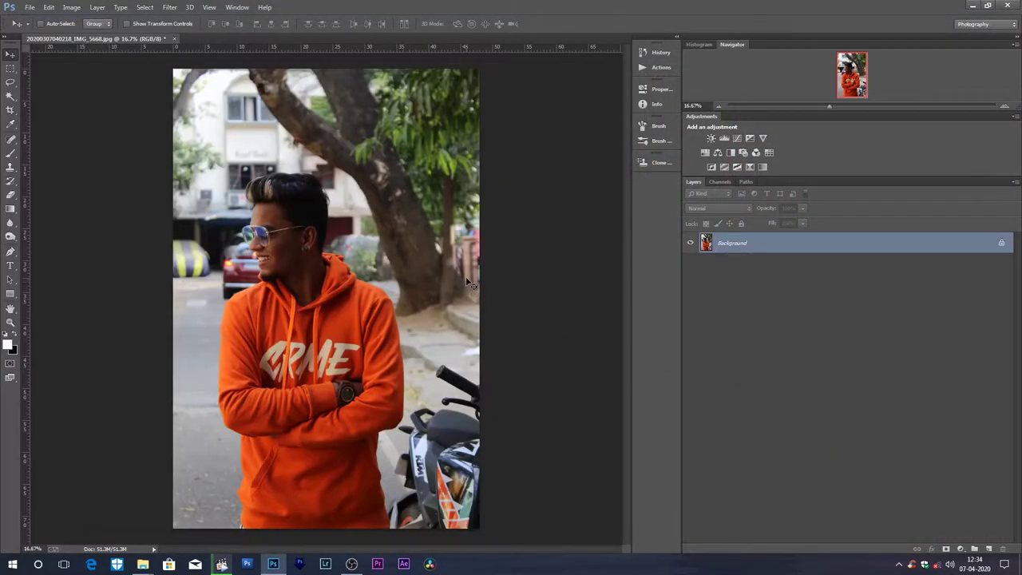
# Step: Change the pasteboard around the portrait to a custom white colour
pyautogui.rightClick(485, 250)
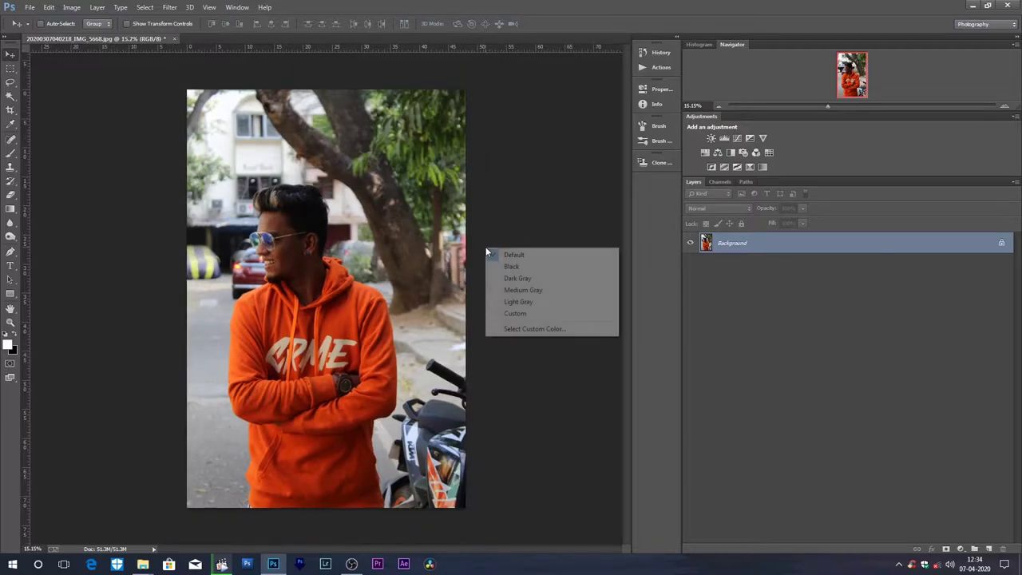
pyautogui.click(527, 327)
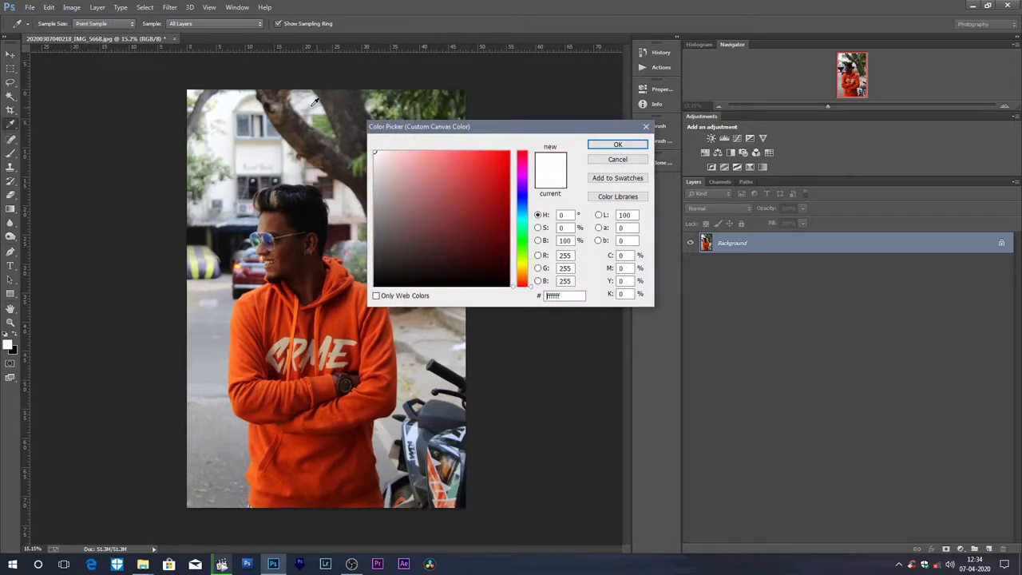
pyautogui.press('Return')
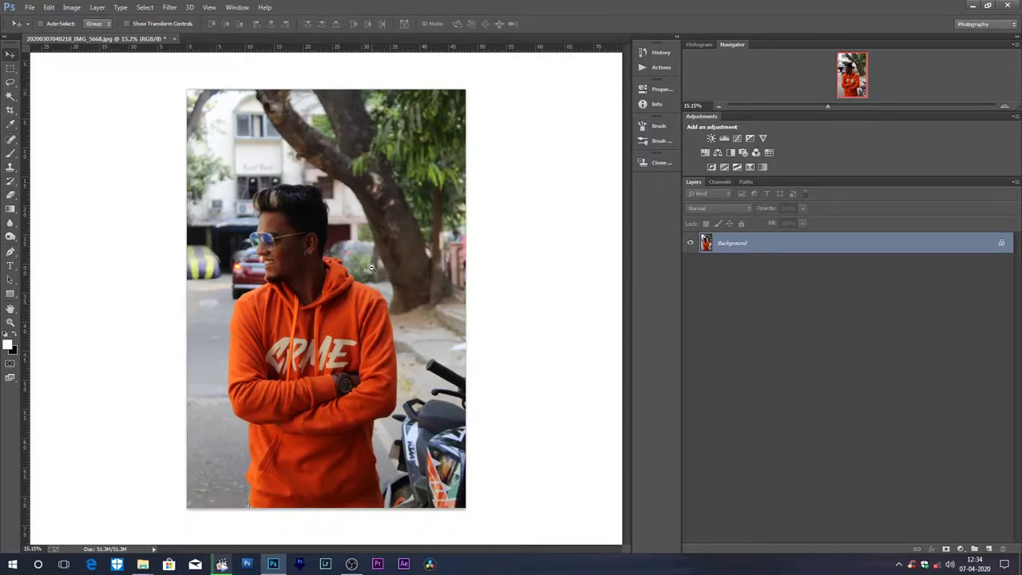
pyautogui.scroll(1, 371, 268)
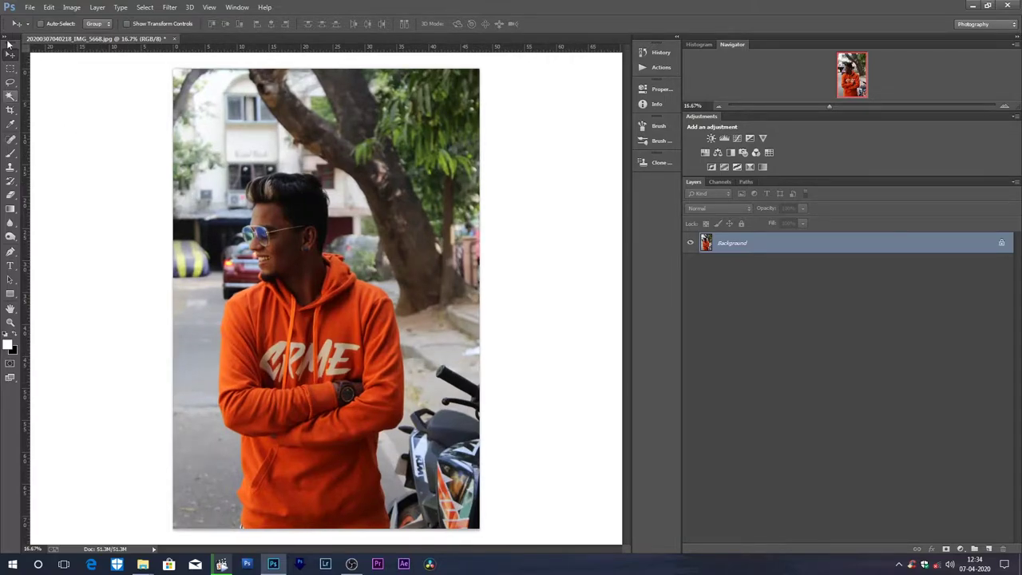
# Step: Apply Shadows/Highlights with amount 35%, tonal width 56% and radius 53 px, then compare before/after
pyautogui.click(72, 7)
pyautogui.moveTo(87, 34)
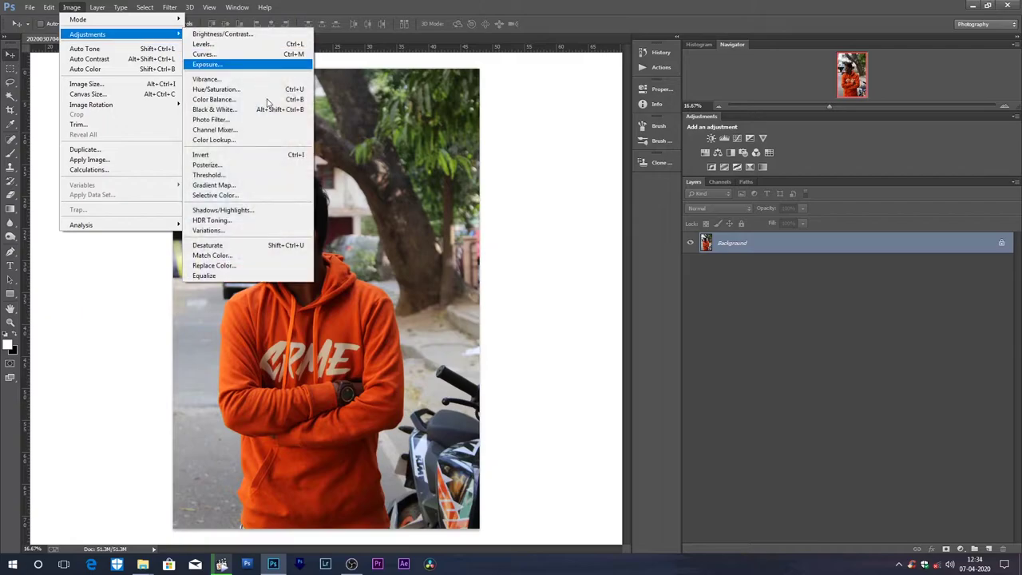
pyautogui.click(247, 209)
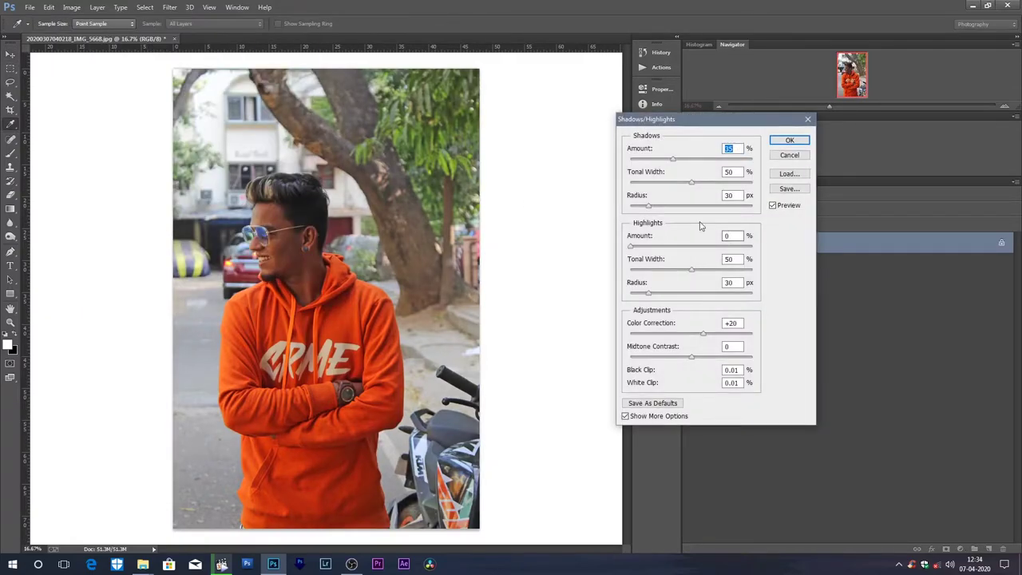
pyautogui.moveTo(649, 209); pyautogui.dragTo(658, 209)
pyautogui.click(699, 183)
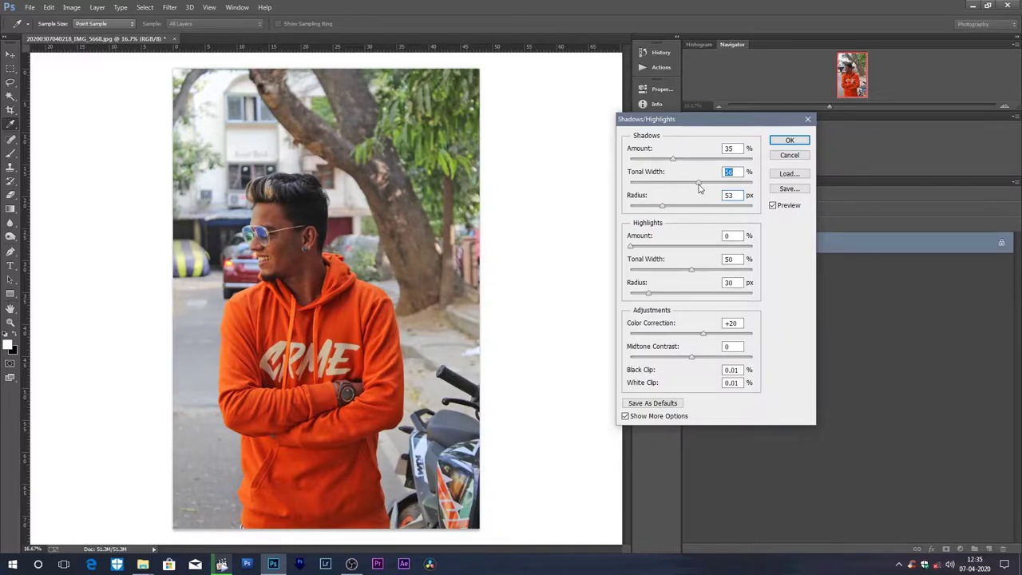
pyautogui.press('Return')
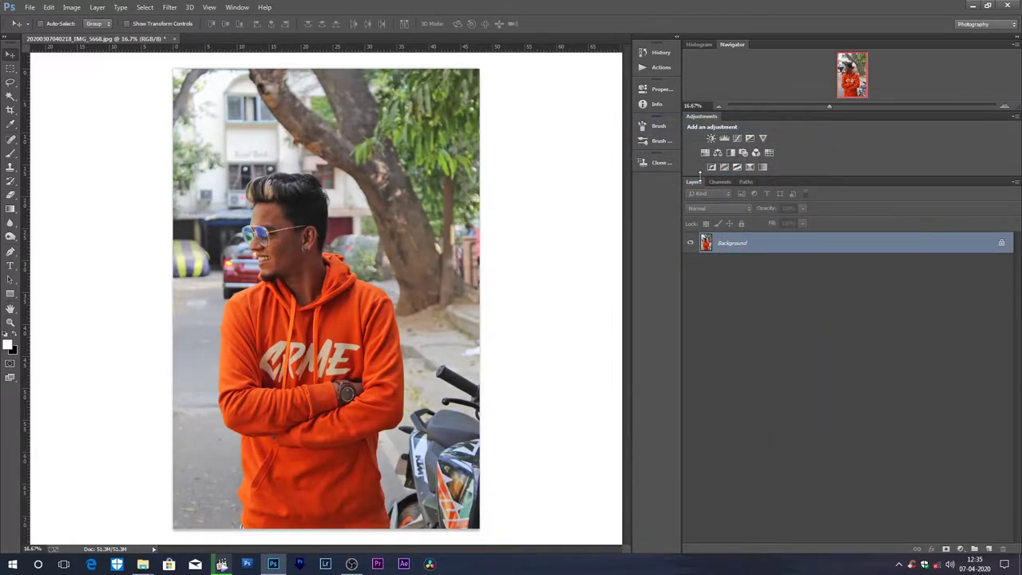
pyautogui.hotkey('ctrl', 'z')
pyautogui.hotkey('ctrl', 'z')
pyautogui.hotkey('ctrl', 'z')
pyautogui.hotkey('ctrl', 'z')
# Step: Start a Pen tool path at the edge of the man's hair
pyautogui.press('p')
pyautogui.scroll(-1, 311, 173)
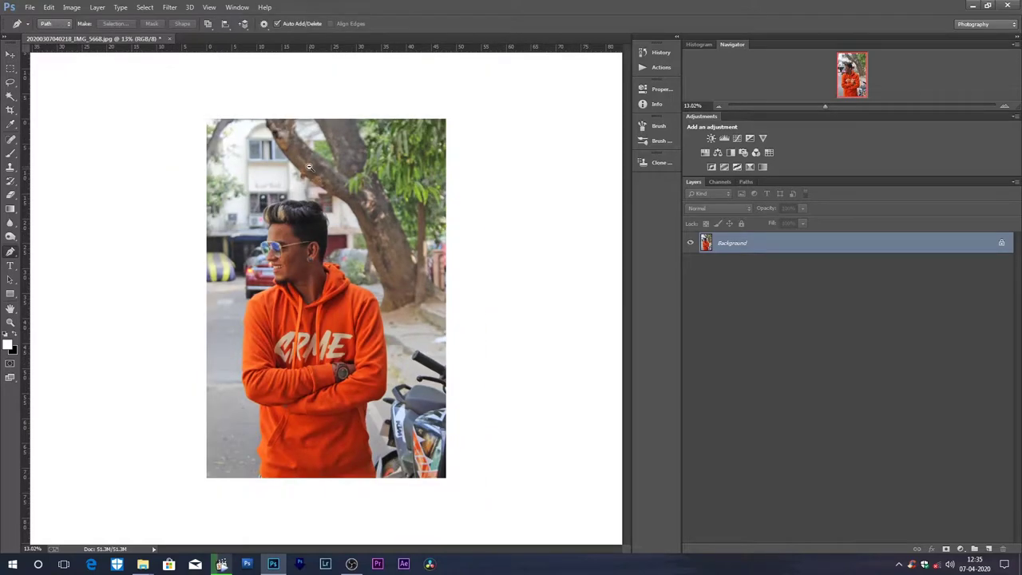
pyautogui.scroll(1, 309, 167)
pyautogui.scroll(1, 306, 179)
pyautogui.scroll(5, 305, 188)
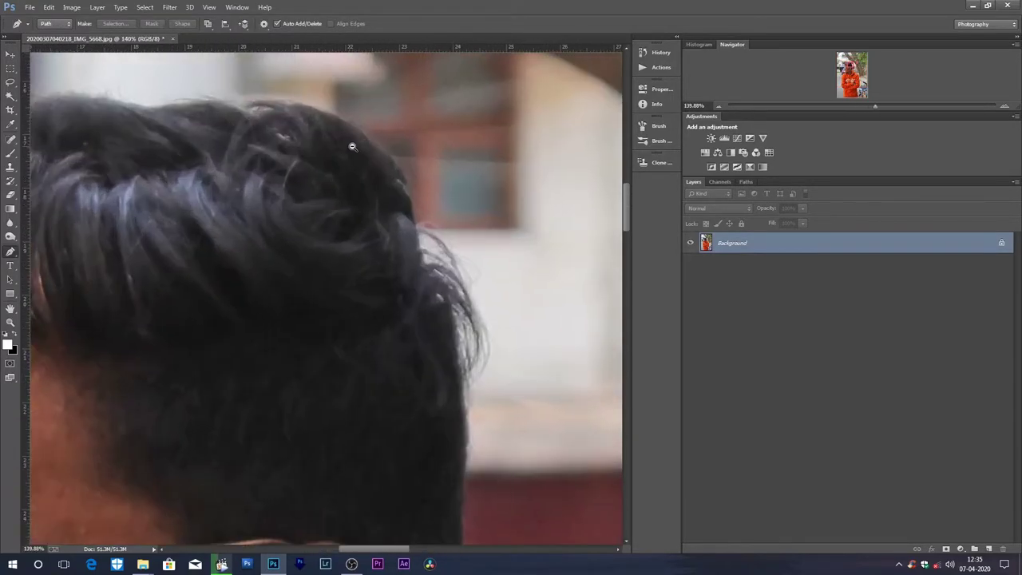
pyautogui.scroll(2, 313, 172)
pyautogui.click(354, 240)
pyautogui.scroll(-1, 346, 235)
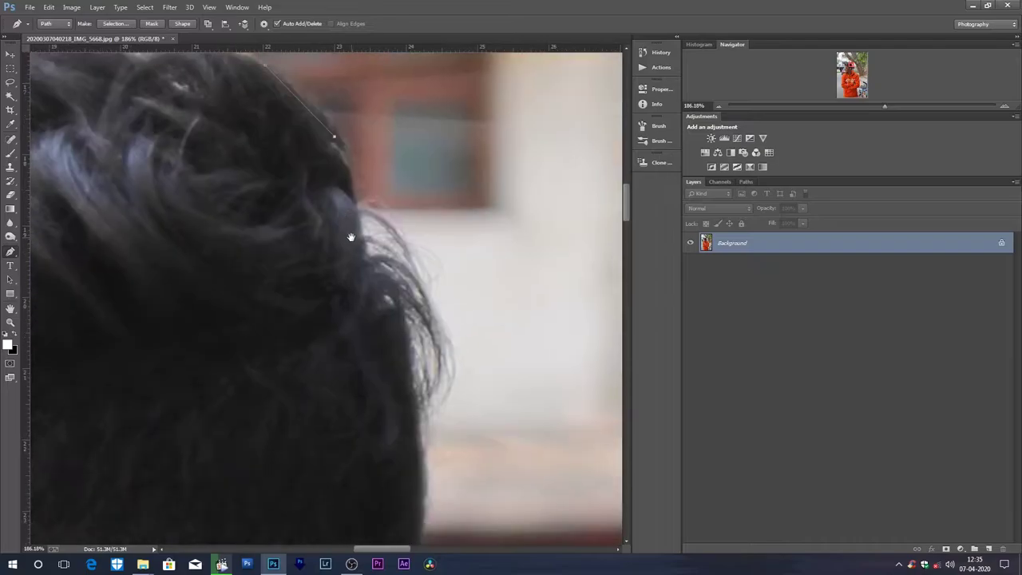
pyautogui.scroll(-1, 346, 235)
pyautogui.scroll(-1, 393, 288)
# Step: Trace the path down the back of the neck onto the hood edge
pyautogui.moveTo(394, 288); pyautogui.dragTo(366, 137)
pyautogui.click(383, 229)
pyautogui.click(359, 325)
pyautogui.click(345, 399)
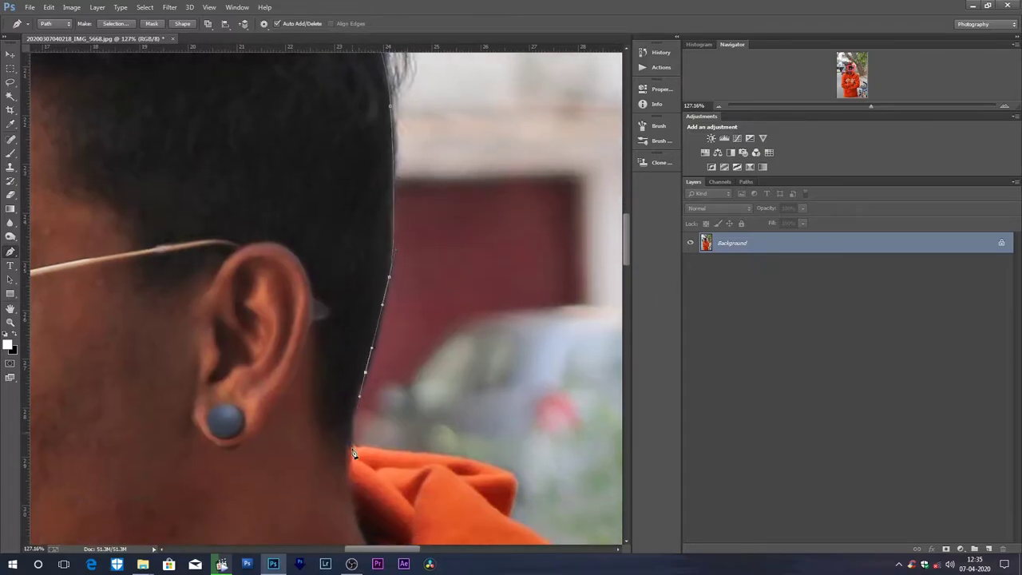
pyautogui.moveTo(373, 401); pyautogui.dragTo(334, 281)
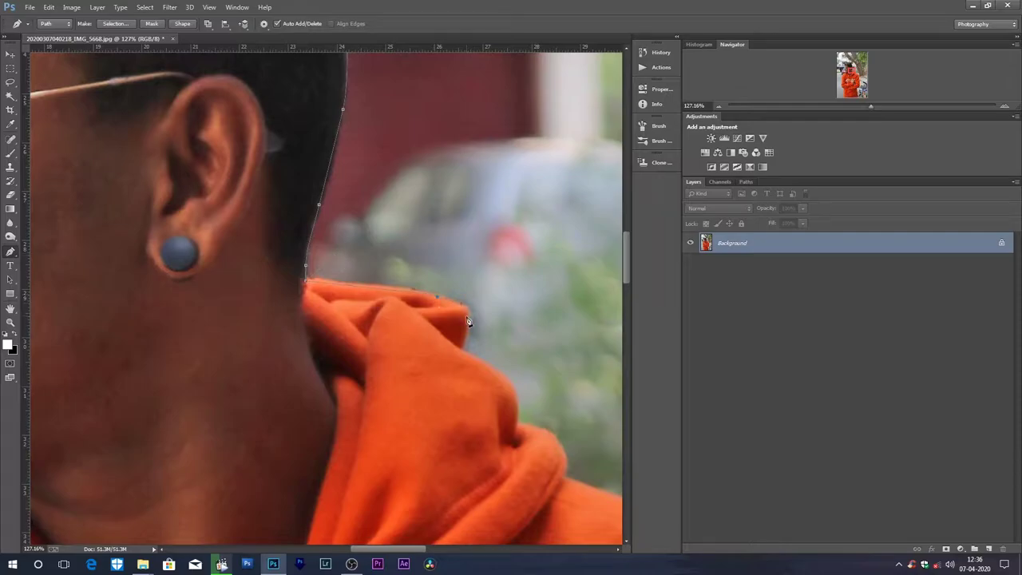
# Step: Continue the path over the hood and shoulder and down the sleeve edge
pyautogui.moveTo(469, 357); pyautogui.dragTo(362, 185)
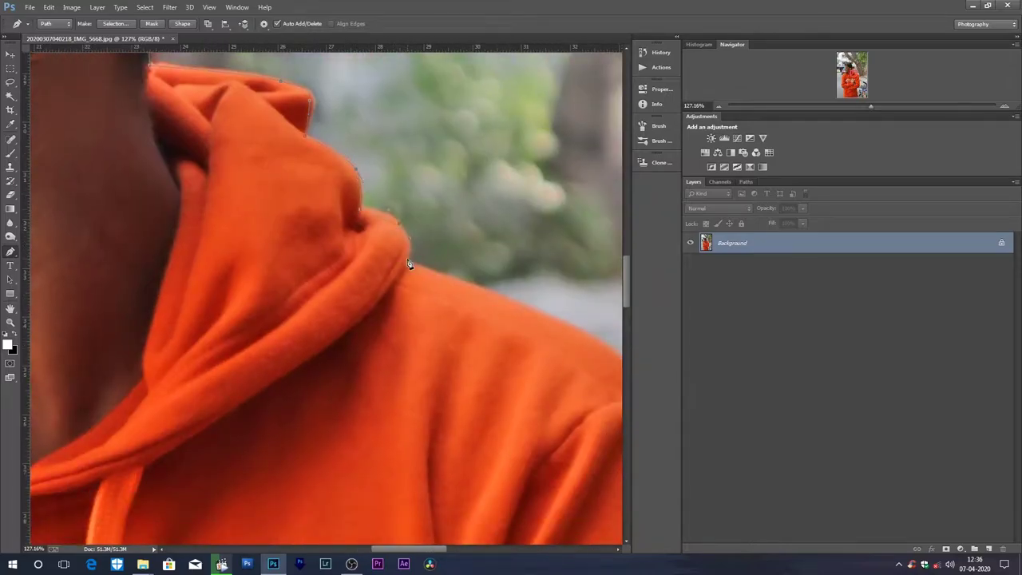
pyautogui.moveTo(478, 292); pyautogui.dragTo(287, 153)
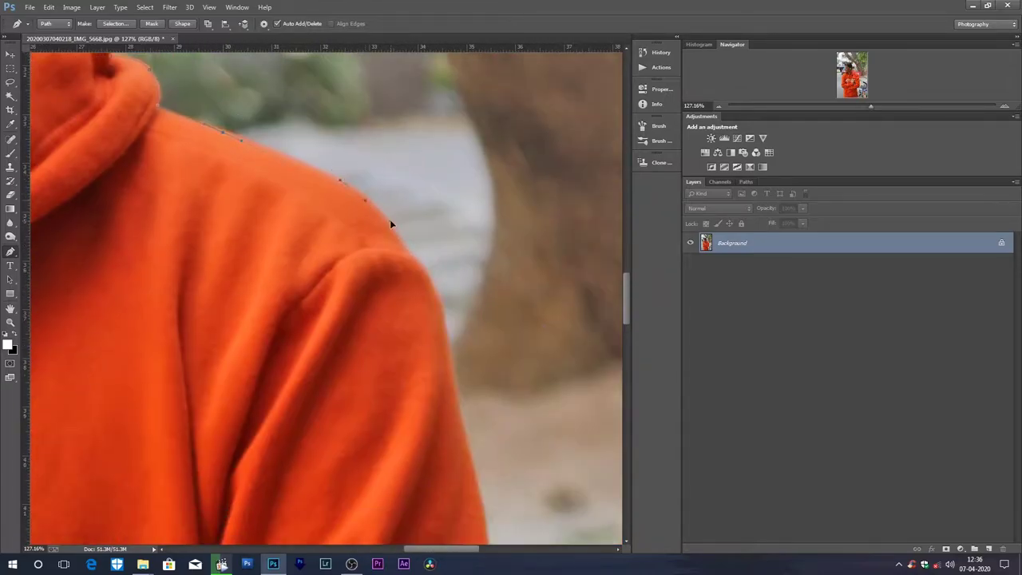
pyautogui.moveTo(474, 481); pyautogui.dragTo(433, 170)
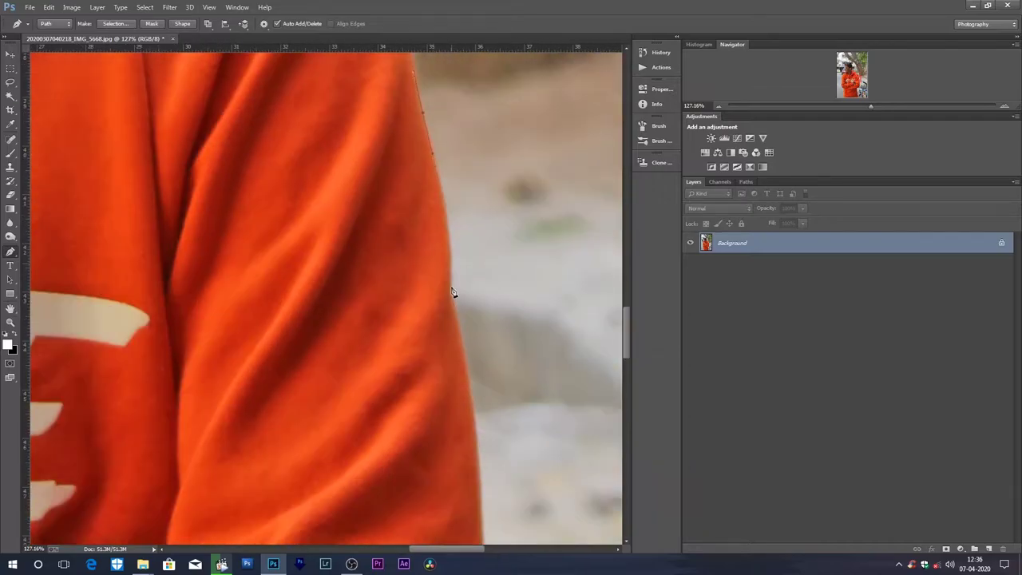
pyautogui.moveTo(479, 456); pyautogui.dragTo(413, 191)
pyautogui.moveTo(420, 406)
pyautogui.mouseDown()
pyautogui.moveTo(427, 264)
pyautogui.moveTo(413, 292)
pyautogui.mouseUp()
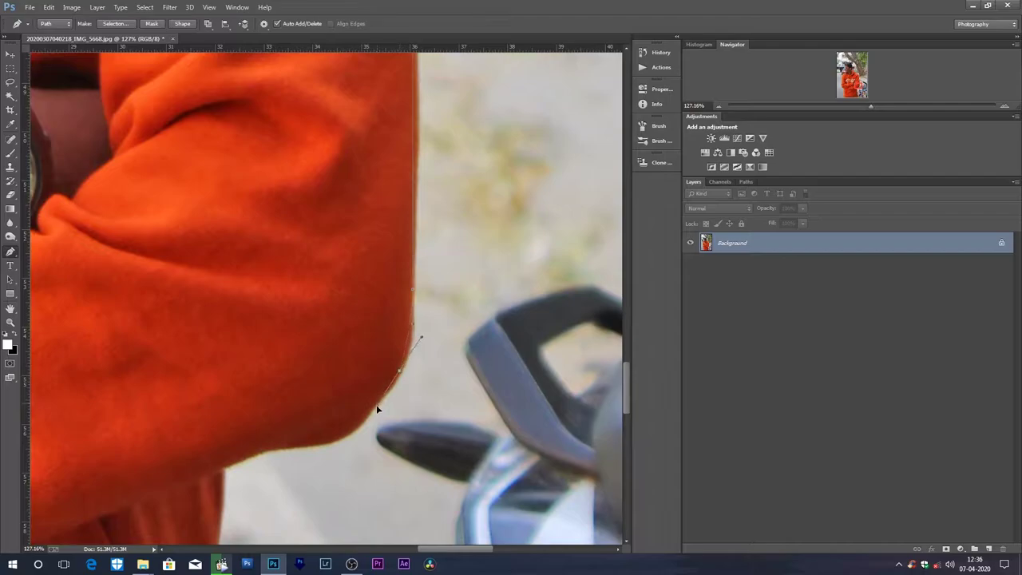
pyautogui.moveTo(378, 409); pyautogui.dragTo(380, 406)
pyautogui.moveTo(232, 473); pyautogui.dragTo(405, 176)
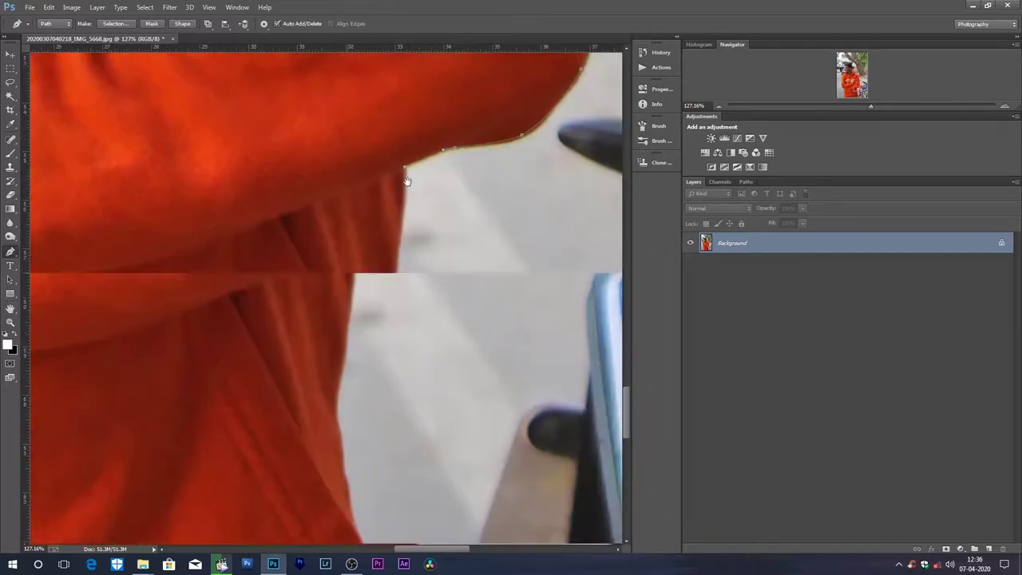
pyautogui.click(412, 243)
pyautogui.click(407, 323)
pyautogui.click(424, 413)
# Step: Extend the path to the bottom of the sleeve and across below the photo
pyautogui.moveTo(446, 463); pyautogui.dragTo(406, 200)
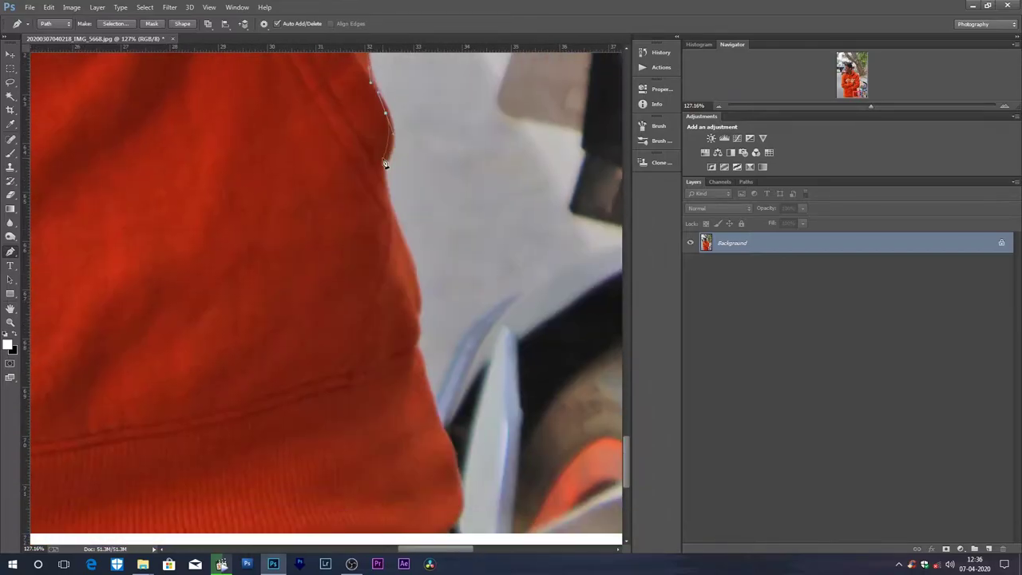
pyautogui.click(393, 223)
pyautogui.click(418, 322)
pyautogui.moveTo(461, 502); pyautogui.dragTo(434, 254)
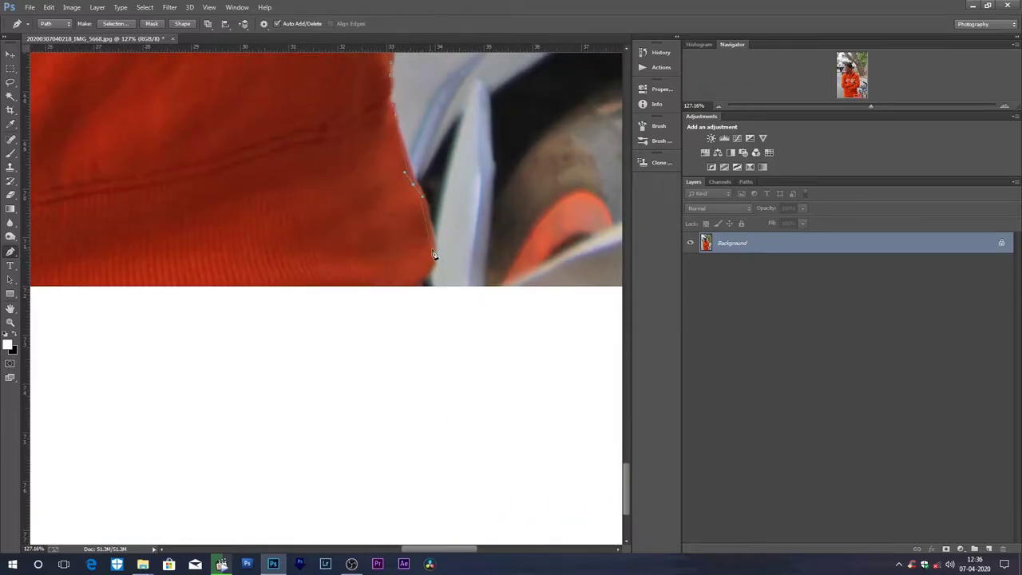
pyautogui.hscroll(-10, 198, 366)
pyautogui.scroll(1, 198, 366)
pyautogui.click(426, 434)
pyautogui.click(480, 376)
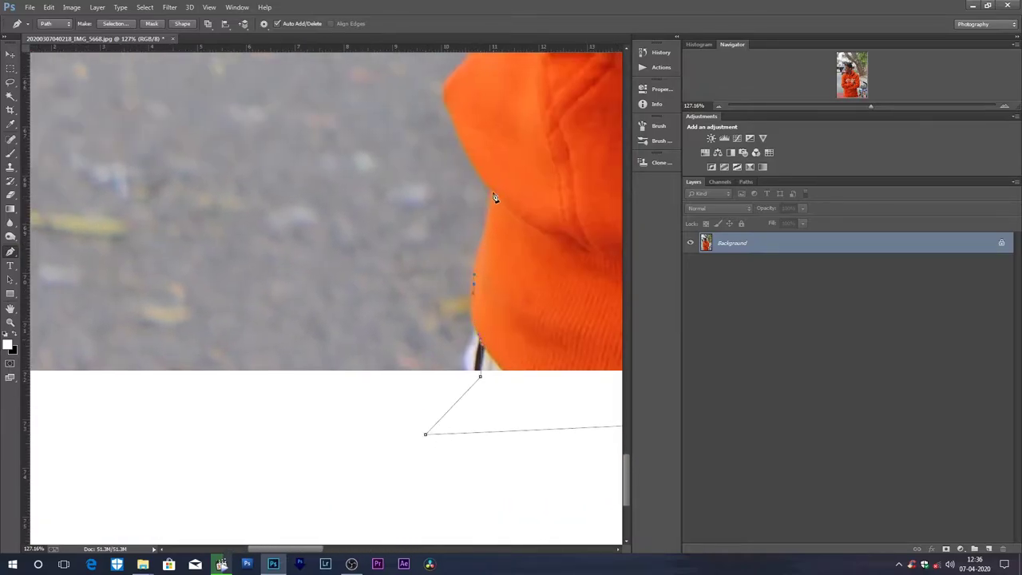
# Step: Trace the path up the hoodie's left edge, left sleeve and around the left shoulder
pyautogui.moveTo(495, 197); pyautogui.dragTo(413, 354)
pyautogui.moveTo(450, 212); pyautogui.dragTo(416, 430)
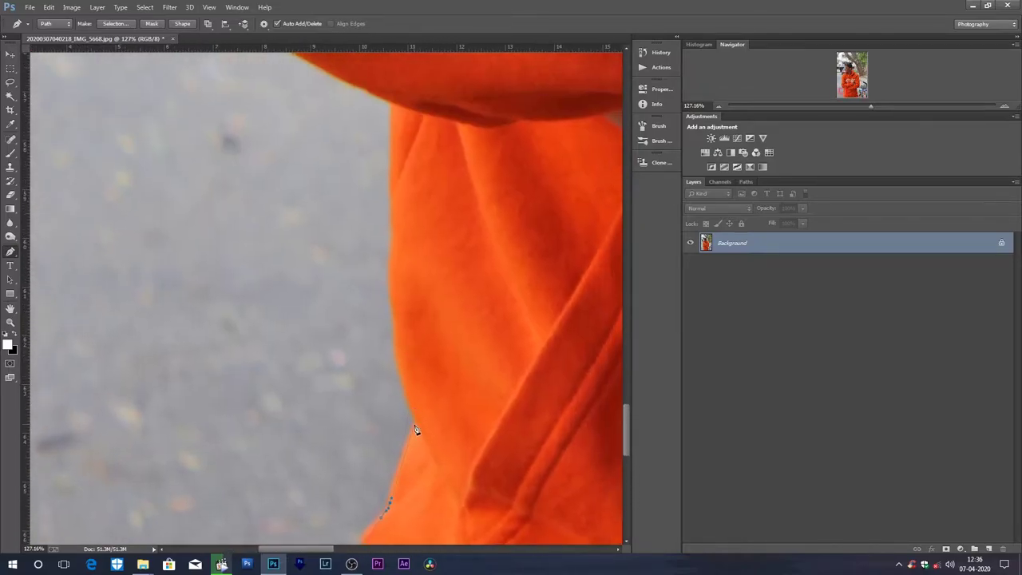
pyautogui.moveTo(385, 112); pyautogui.dragTo(392, 372)
pyautogui.click(284, 321)
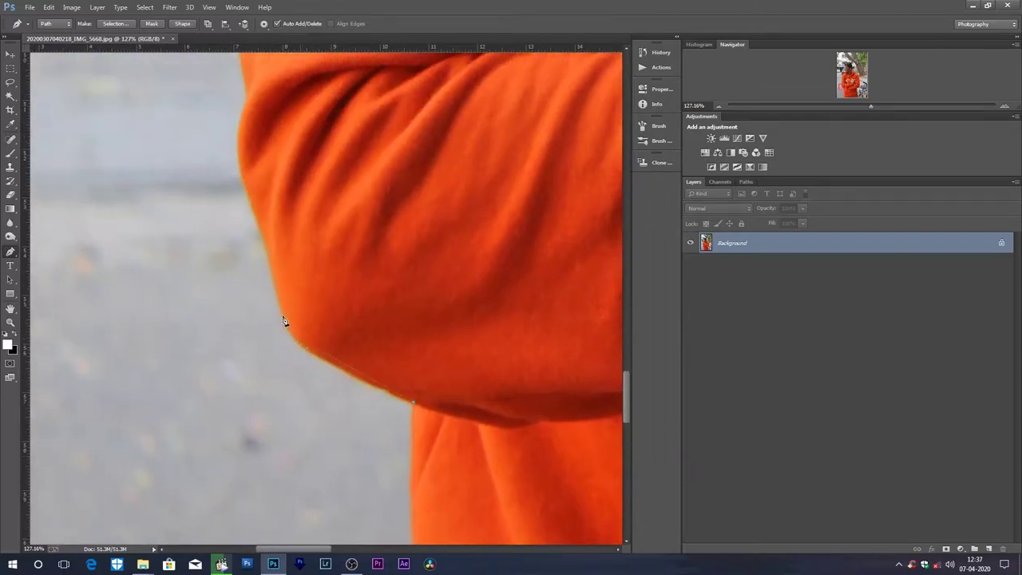
pyautogui.moveTo(247, 126)
pyautogui.mouseDown()
pyautogui.moveTo(249, 200)
pyautogui.moveTo(289, 328)
pyautogui.mouseUp()
pyautogui.click(274, 308)
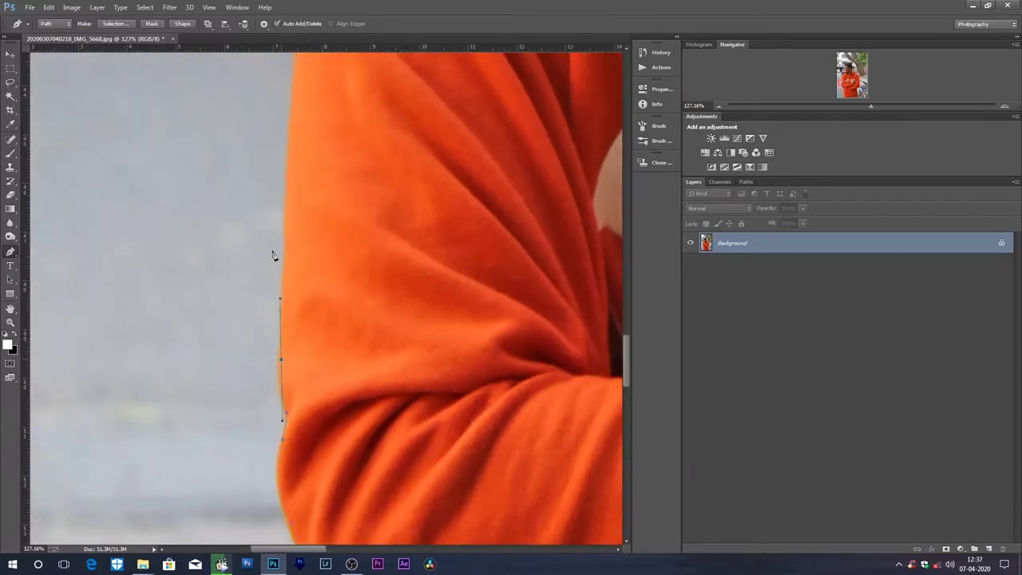
pyautogui.click(273, 252)
pyautogui.moveTo(285, 99); pyautogui.dragTo(294, 238)
pyautogui.click(284, 192)
pyautogui.moveTo(303, 98); pyautogui.dragTo(274, 315)
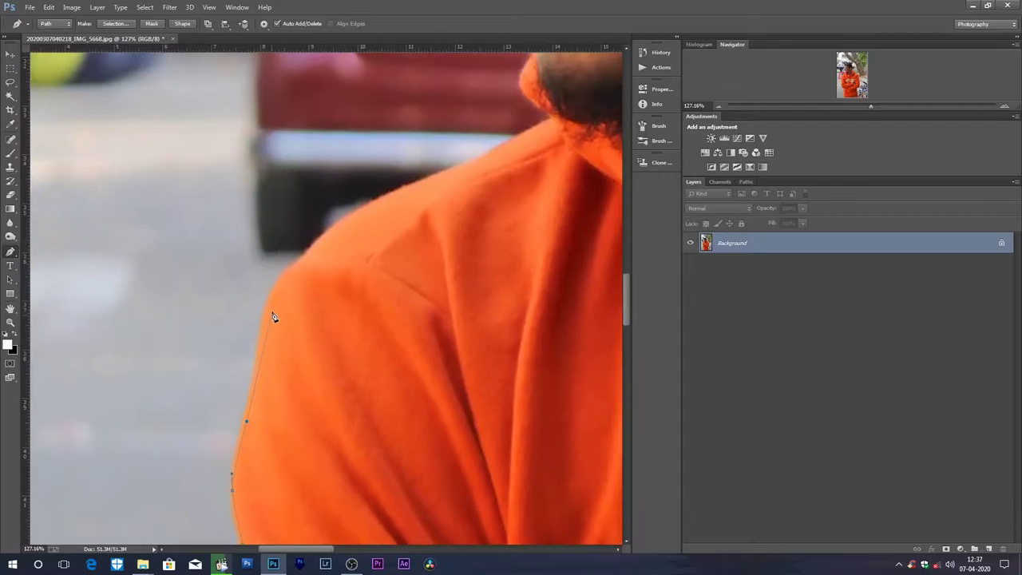
pyautogui.click(271, 300)
pyautogui.moveTo(461, 165)
pyautogui.mouseDown()
pyautogui.moveTo(472, 161)
pyautogui.moveTo(423, 258)
pyautogui.moveTo(277, 400)
pyautogui.mouseUp()
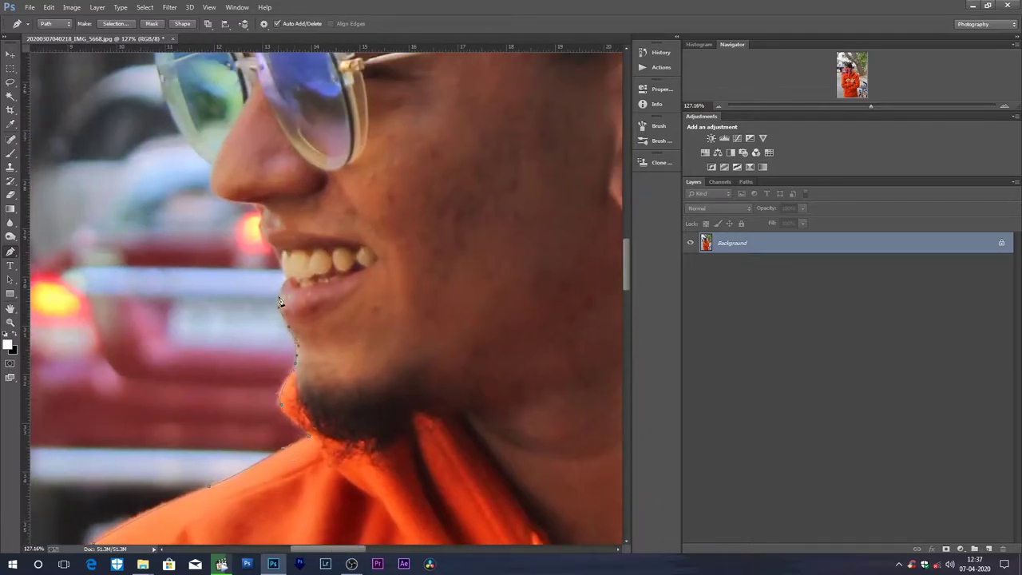
# Step: Follow the outline along the nose, lips, glasses and face edge
pyautogui.scroll(5, 279, 301)
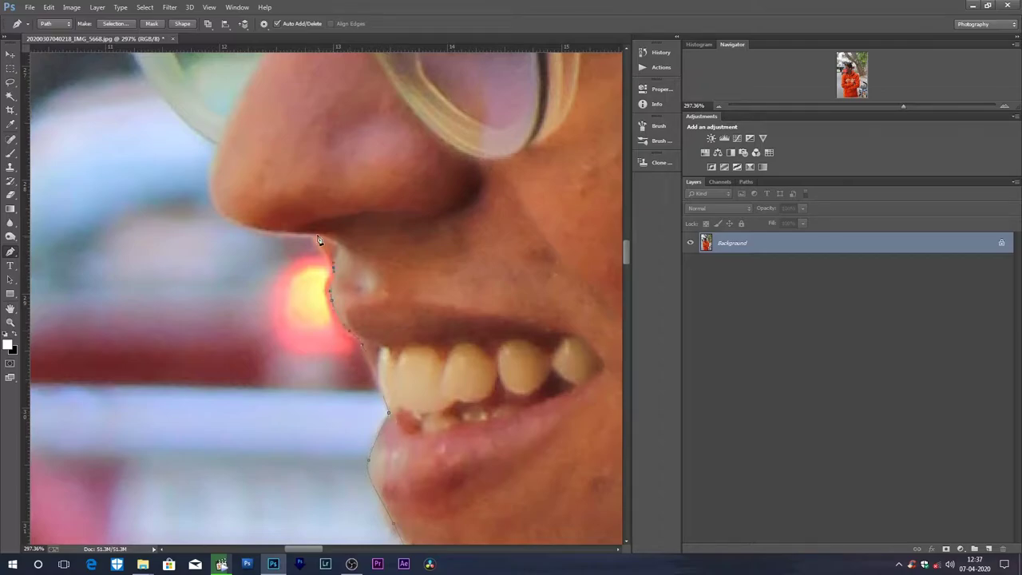
pyautogui.moveTo(319, 239); pyautogui.dragTo(326, 468)
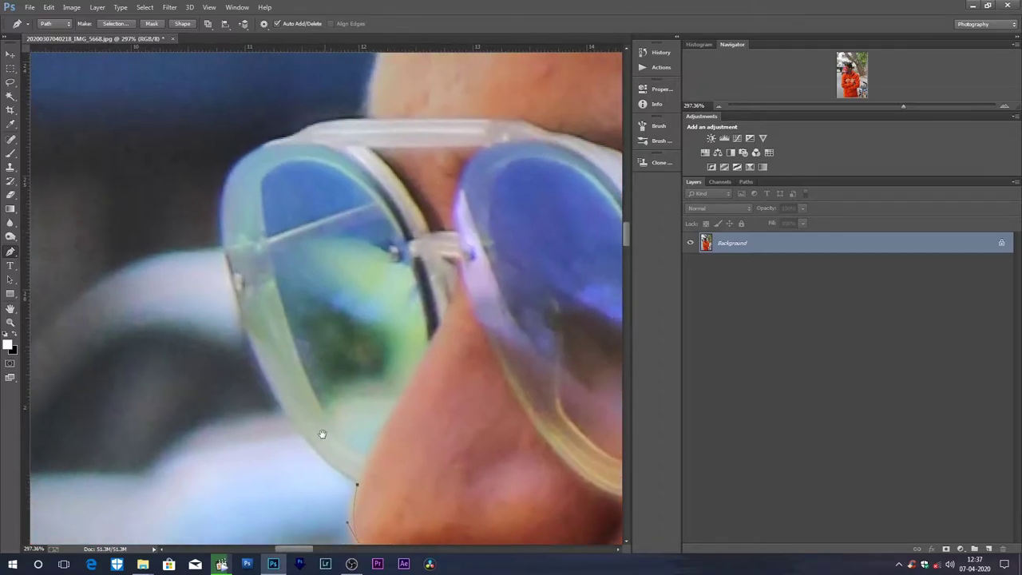
pyautogui.moveTo(311, 411); pyautogui.dragTo(359, 489)
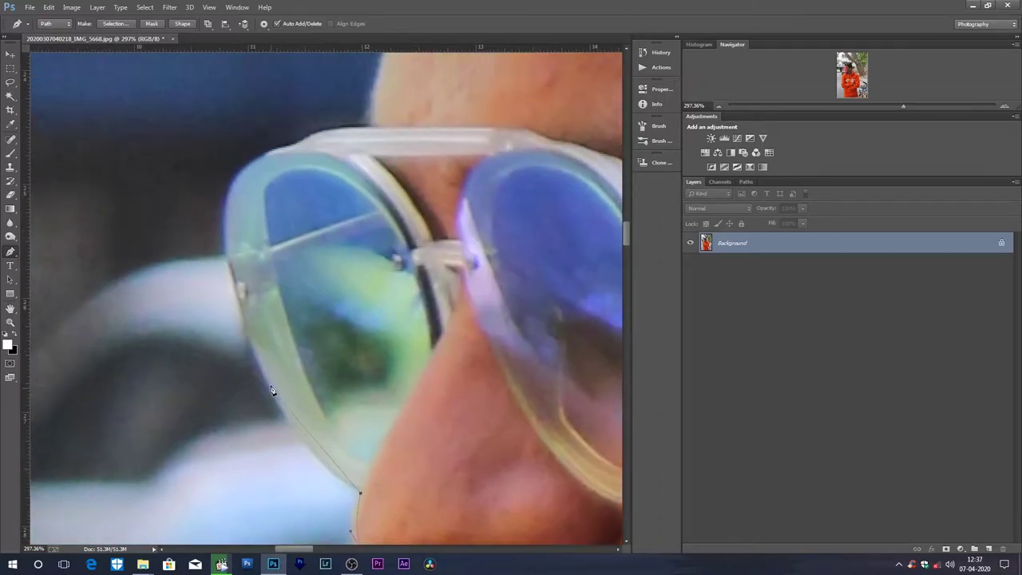
pyautogui.moveTo(271, 390); pyautogui.dragTo(245, 310)
pyautogui.moveTo(365, 130); pyautogui.dragTo(297, 384)
pyautogui.click(306, 304)
pyautogui.click(319, 200)
pyautogui.moveTo(320, 201); pyautogui.dragTo(336, 342)
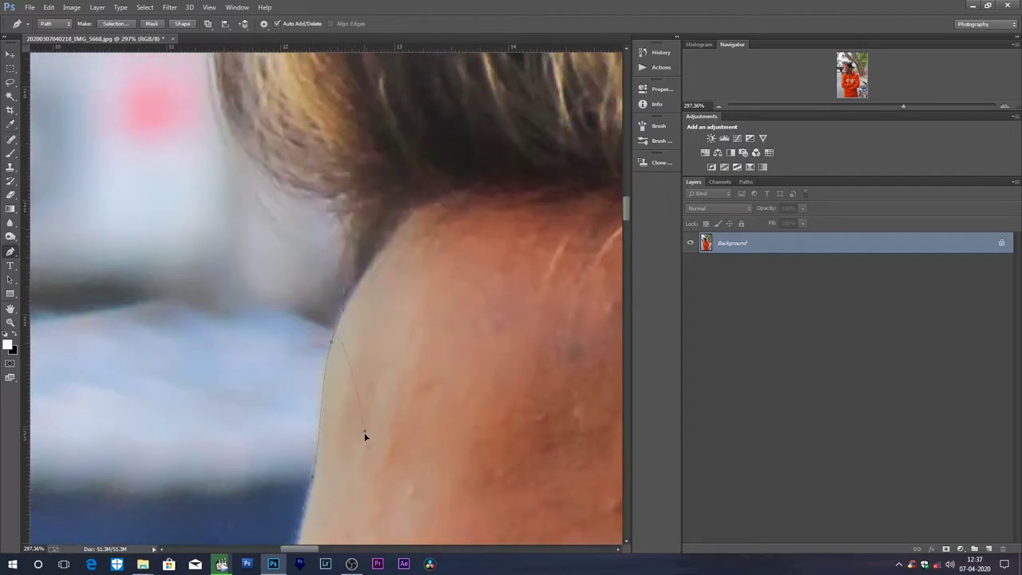
# Step: Finish the outline along the hair edge and across the top of the head
pyautogui.moveTo(384, 168)
pyautogui.mouseDown()
pyautogui.moveTo(393, 372)
pyautogui.moveTo(443, 464)
pyautogui.mouseUp()
pyautogui.click(270, 391)
pyautogui.click(275, 318)
pyautogui.click(286, 253)
pyautogui.moveTo(316, 127); pyautogui.dragTo(290, 361)
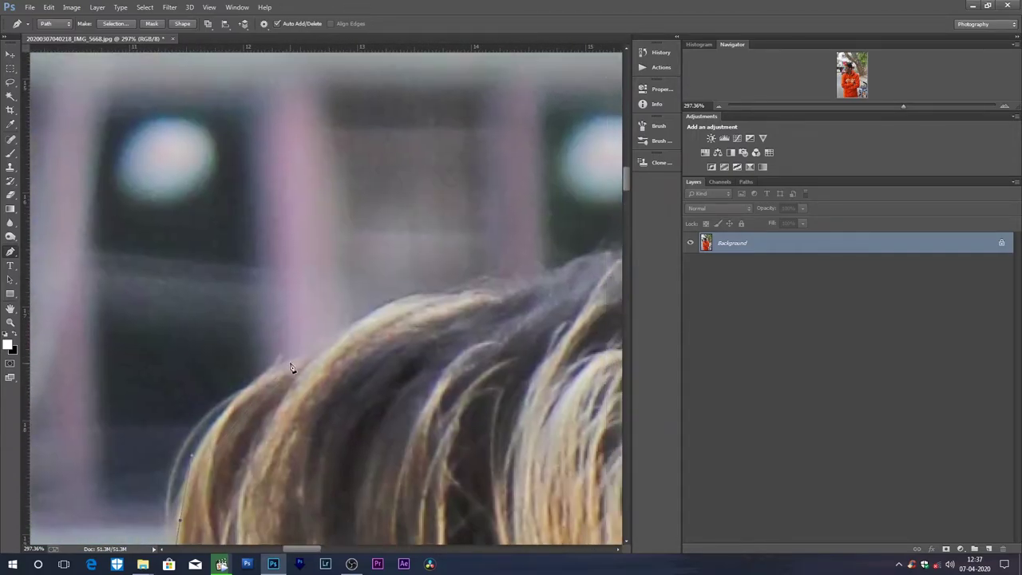
pyautogui.click(370, 327)
pyautogui.click(506, 285)
pyautogui.moveTo(507, 286)
pyautogui.mouseDown()
pyautogui.moveTo(315, 333)
pyautogui.moveTo(366, 311)
pyautogui.mouseUp()
pyautogui.moveTo(494, 326)
pyautogui.mouseDown()
pyautogui.moveTo(522, 333)
pyautogui.moveTo(527, 265)
pyautogui.moveTo(432, 307)
pyautogui.mouseUp()
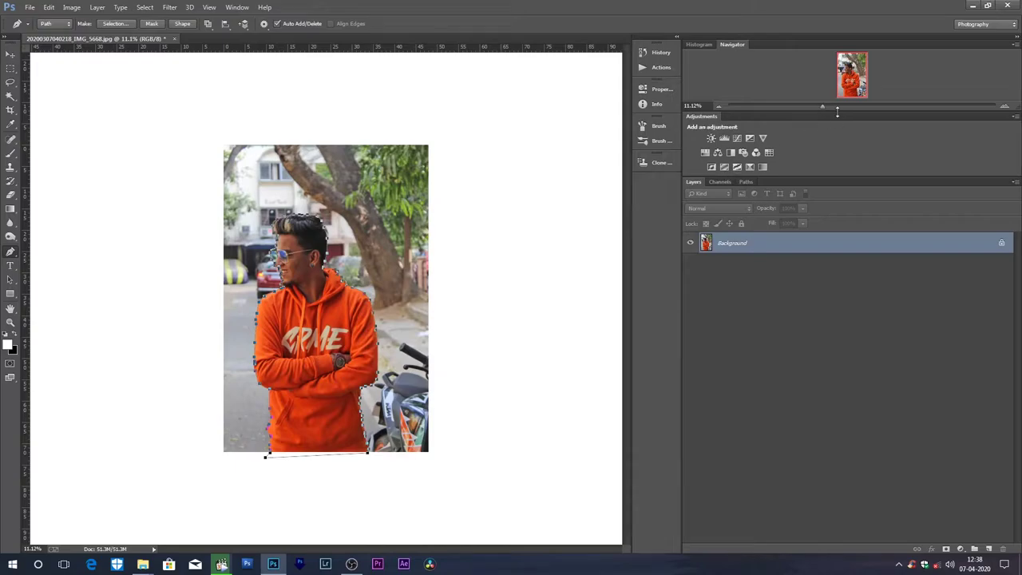
# Step: Load the traced path around the man as an active selection with Ctrl+Enter
pyautogui.moveTo(838, 112); pyautogui.dragTo(827, 220)
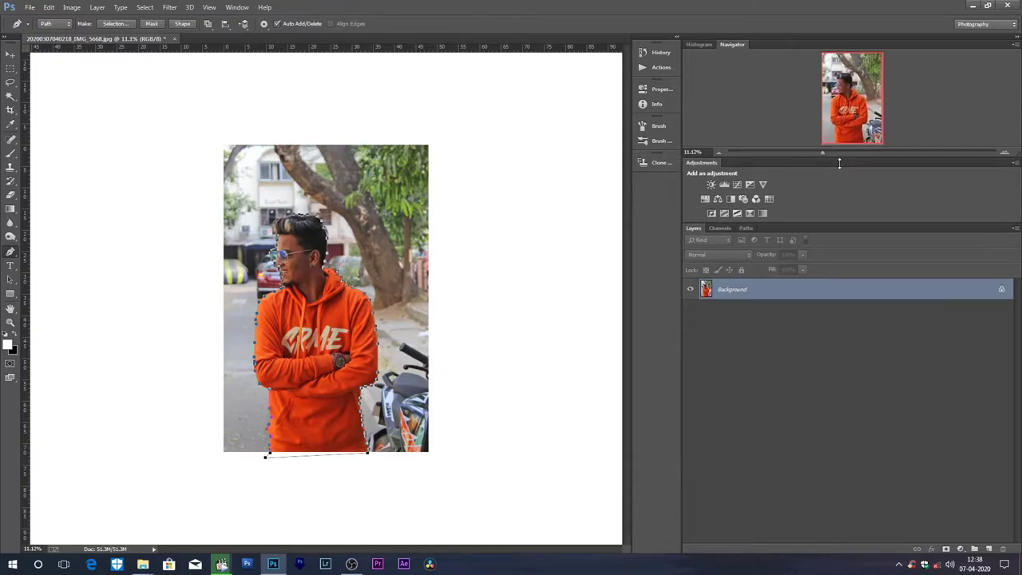
pyautogui.moveTo(199, 257); pyautogui.dragTo(300, 273)
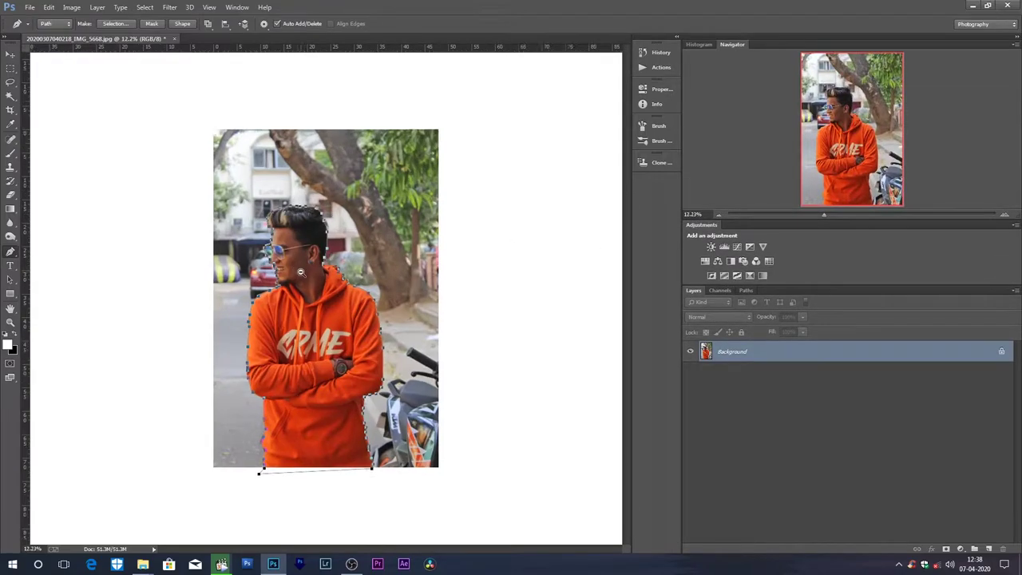
pyautogui.hotkey('ctrl', 'Return')
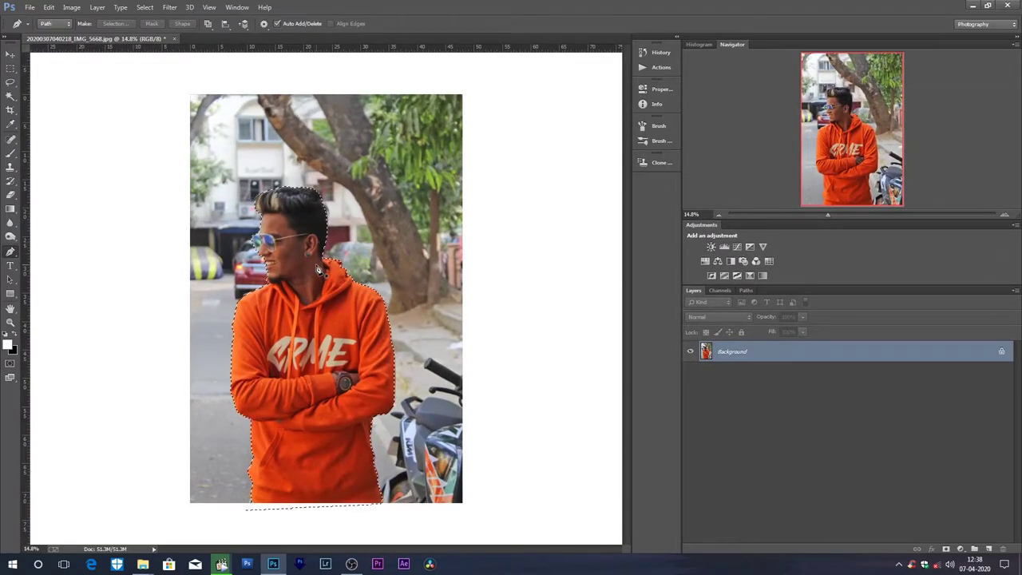
pyautogui.press('v')
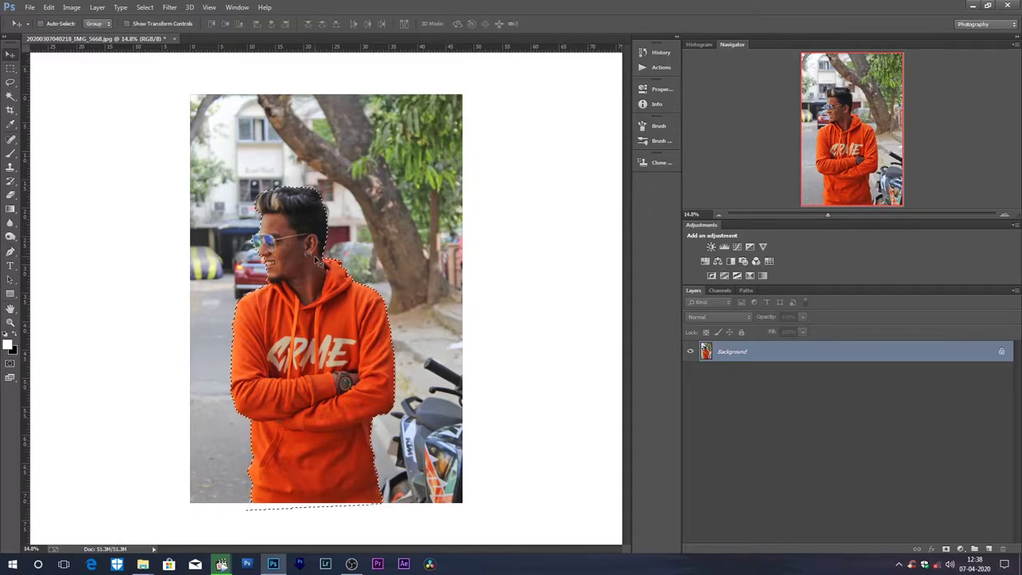
# Step: Use Refine Edge, painting the refine radius along both sides of the hair and the face
pyautogui.hotkey('ctrl', 'alt', 'r')
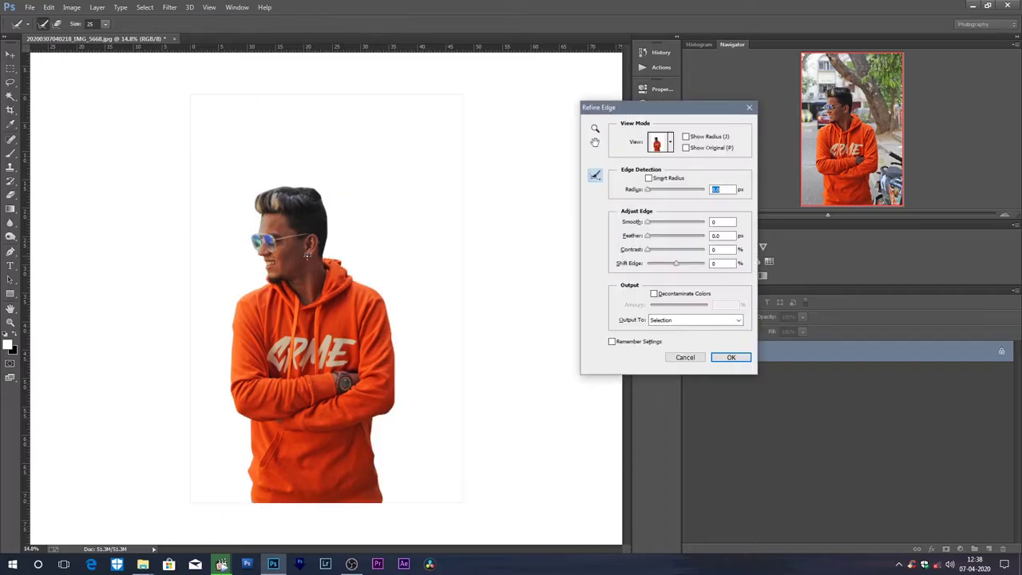
pyautogui.hotkey('ctrl', '+')
pyautogui.hotkey('ctrl', '+')
pyautogui.hotkey('ctrl', '+')
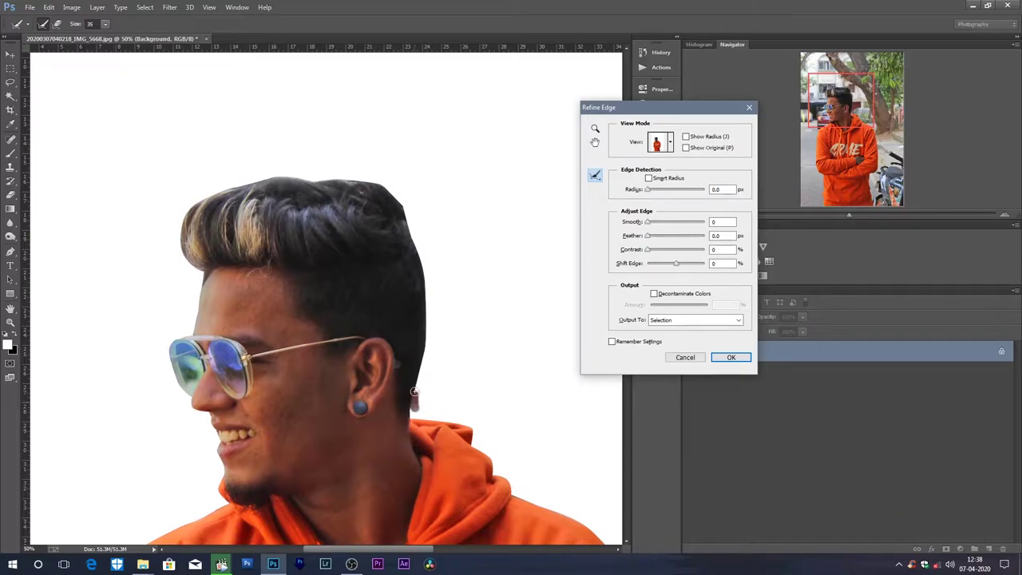
pyautogui.moveTo(413, 391)
pyautogui.mouseDown()
pyautogui.moveTo(408, 214)
pyautogui.moveTo(380, 184)
pyautogui.moveTo(273, 171)
pyautogui.moveTo(212, 187)
pyautogui.mouseUp()
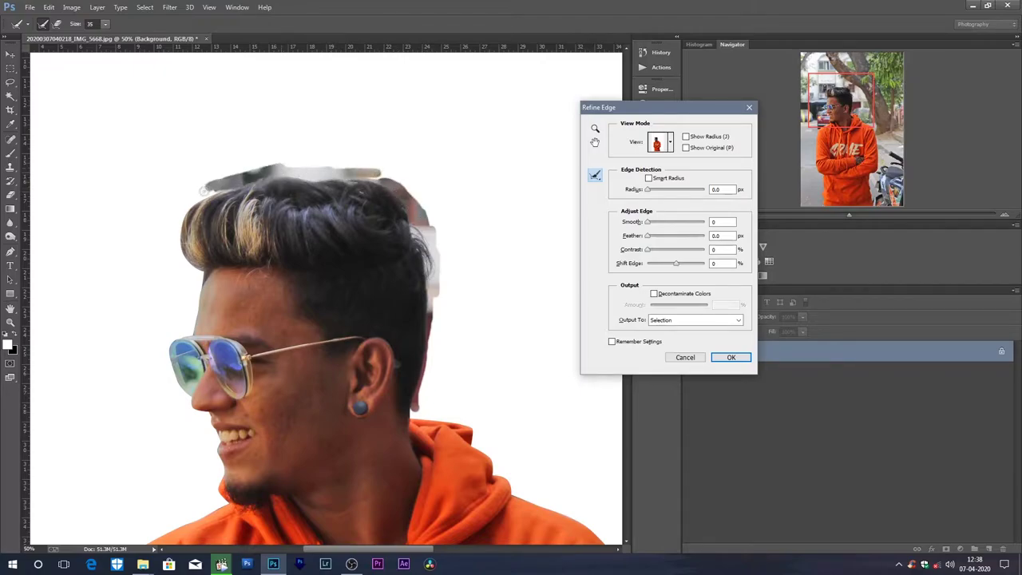
pyautogui.moveTo(226, 182)
pyautogui.mouseDown()
pyautogui.moveTo(188, 207)
pyautogui.moveTo(184, 269)
pyautogui.mouseUp()
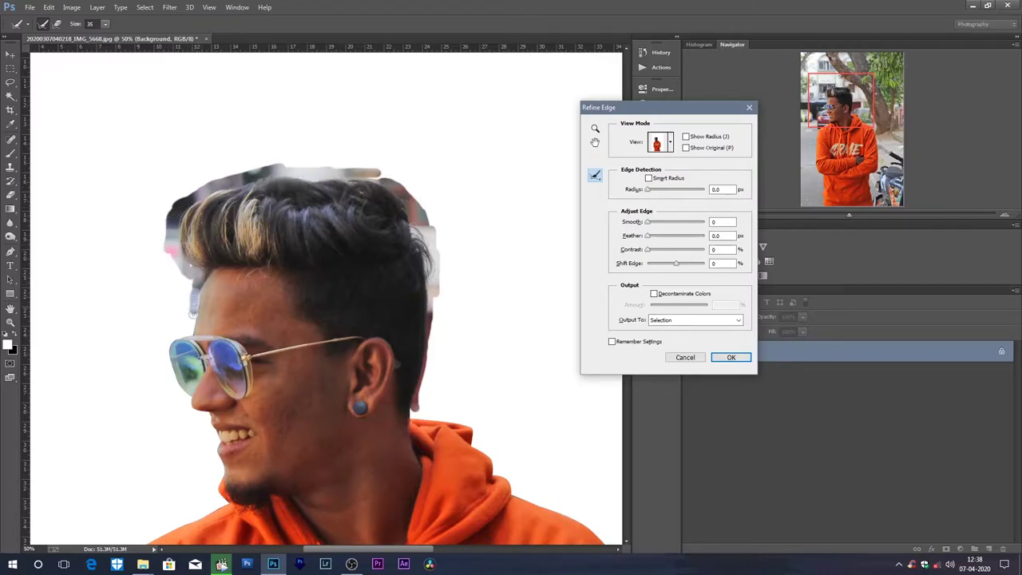
pyautogui.moveTo(189, 329)
pyautogui.mouseDown()
pyautogui.moveTo(194, 284)
pyautogui.moveTo(173, 317)
pyautogui.mouseUp()
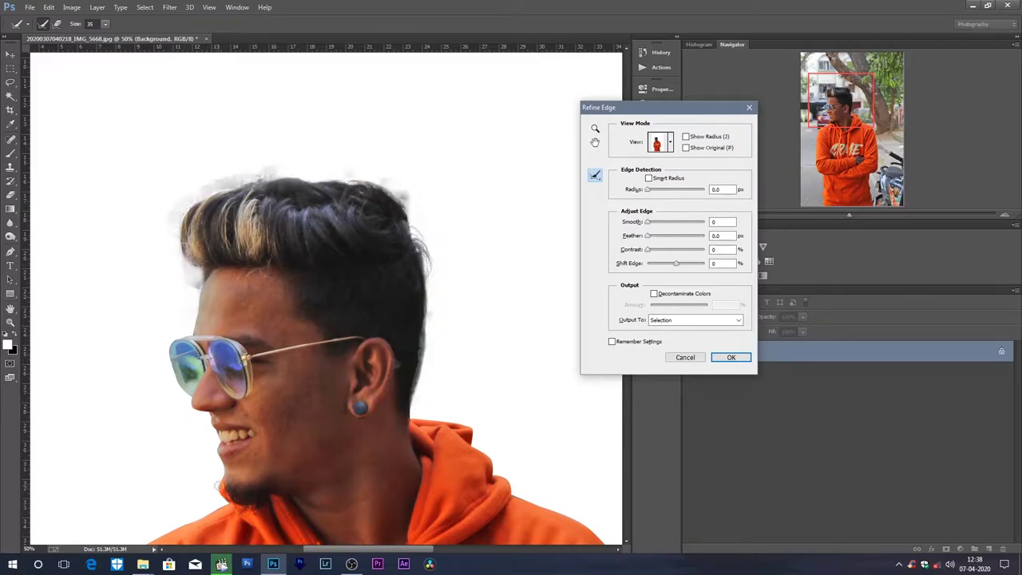
pyautogui.scroll(-3, 393, 368)
pyautogui.scroll(-2, 393, 368)
# Step: Confirm the refined selection and add a layer mask hiding the street background
pyautogui.click(731, 357)
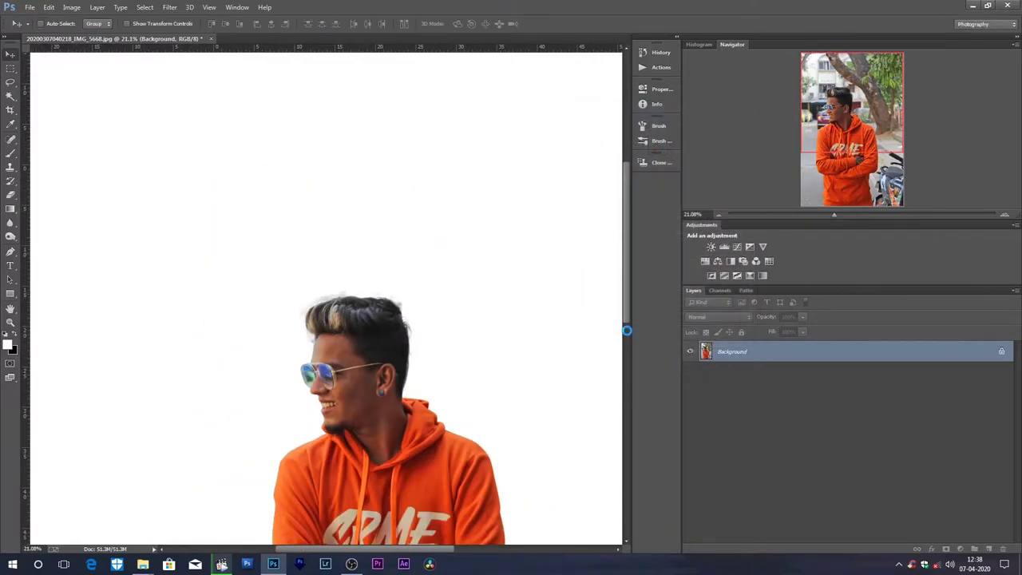
pyautogui.scroll(-3, 495, 296)
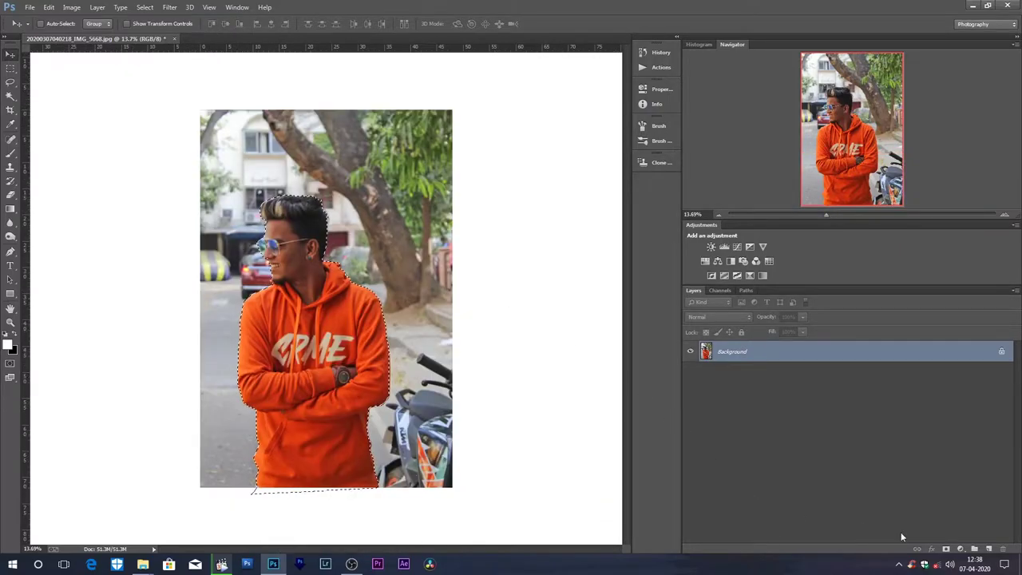
pyautogui.click(946, 549)
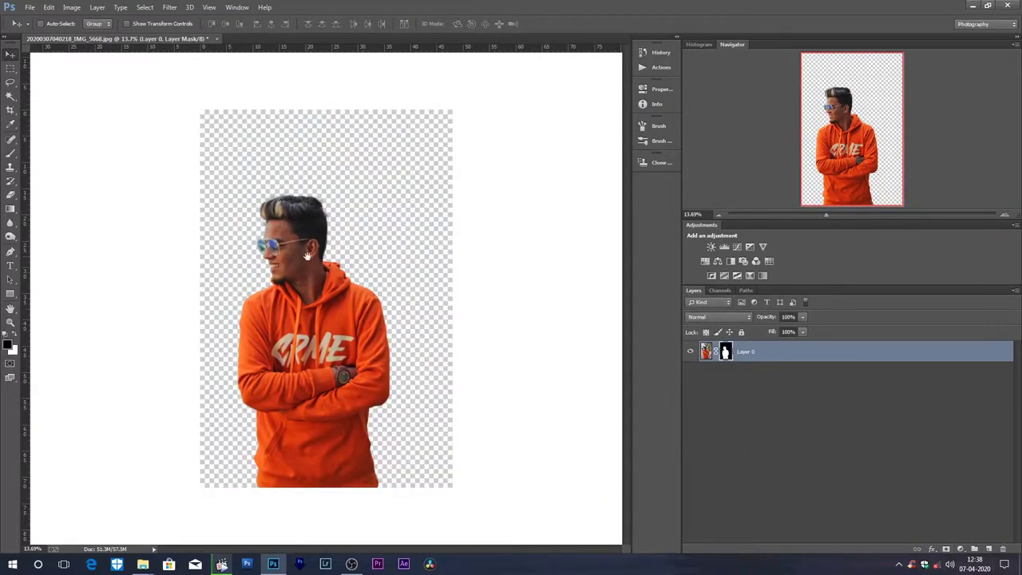
pyautogui.scroll(3, 307, 255)
pyautogui.scroll(-3, 240, 163)
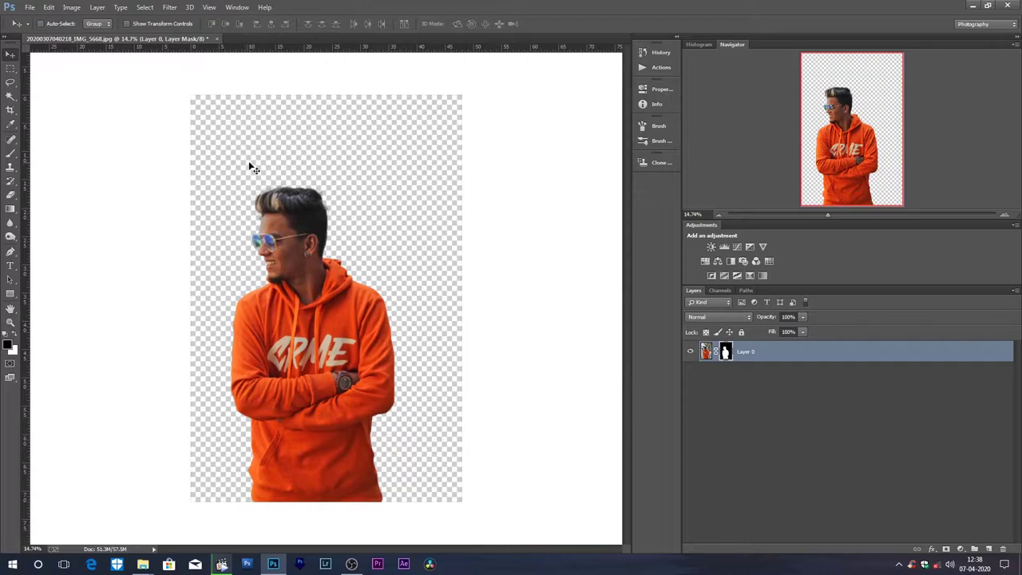
pyautogui.scroll(-1, 339, 238)
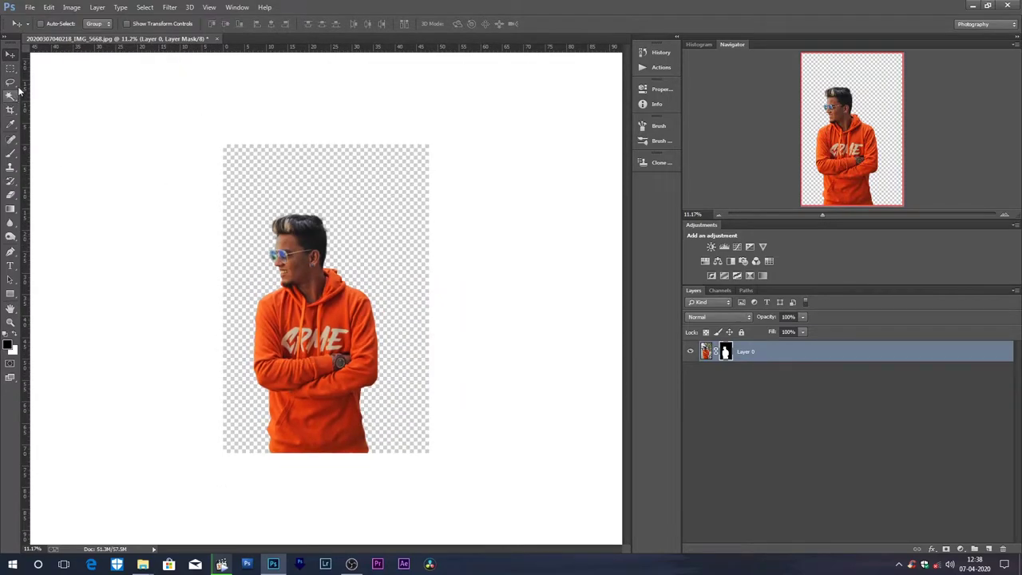
# Step: Crop the canvas to a 4:5 ratio with an enlarged frame centred on the man
pyautogui.click(11, 110)
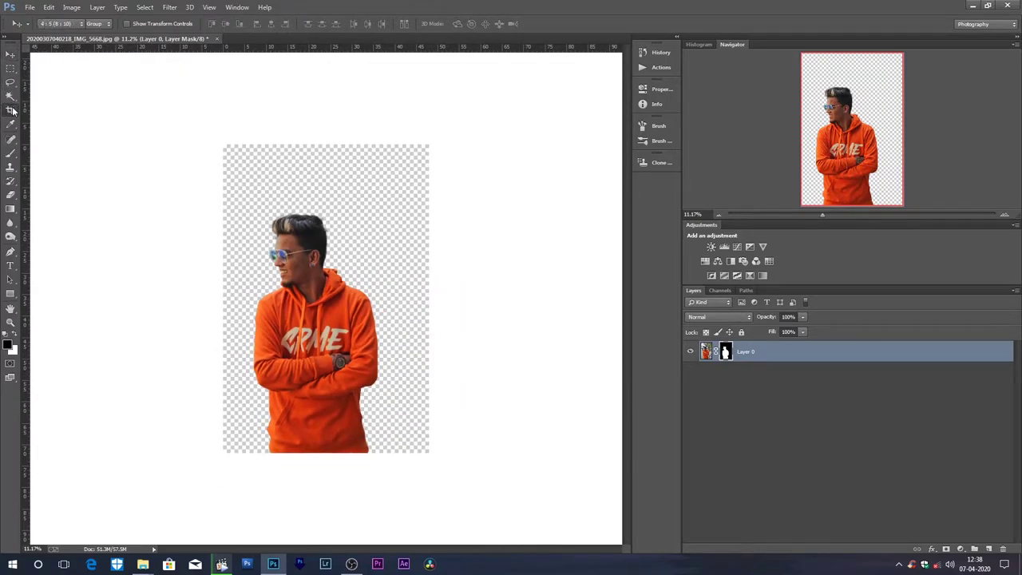
pyautogui.click(58, 25)
pyautogui.click(50, 72)
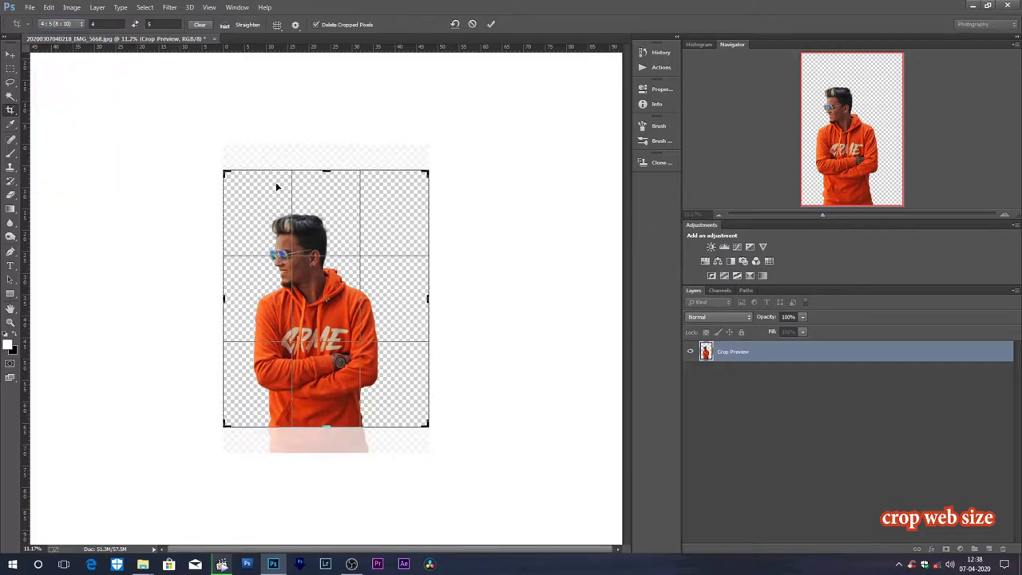
pyautogui.moveTo(224, 171); pyautogui.dragTo(224, 177)
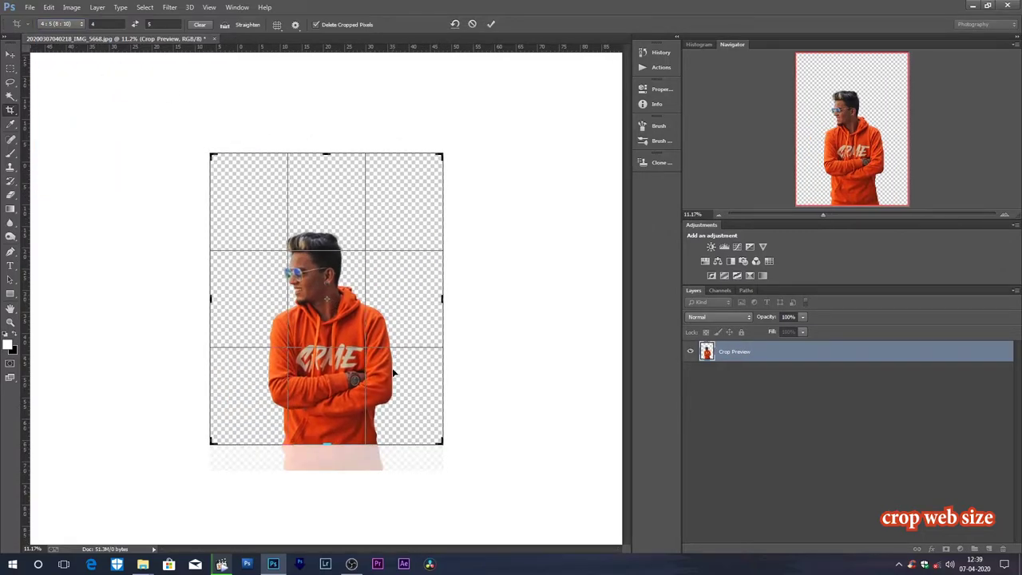
pyautogui.moveTo(393, 373); pyautogui.dragTo(394, 356)
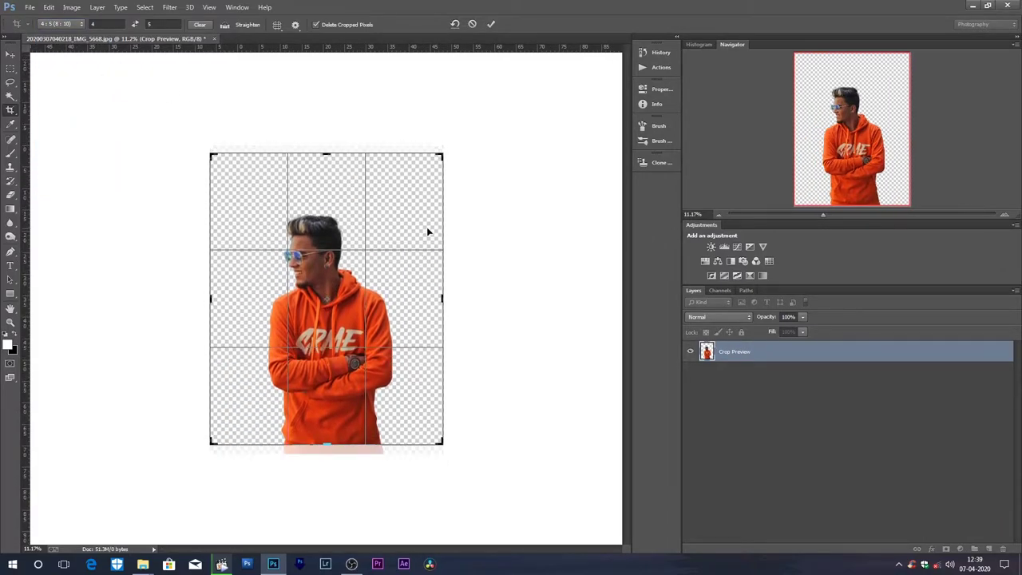
pyautogui.moveTo(444, 150); pyautogui.dragTo(453, 140)
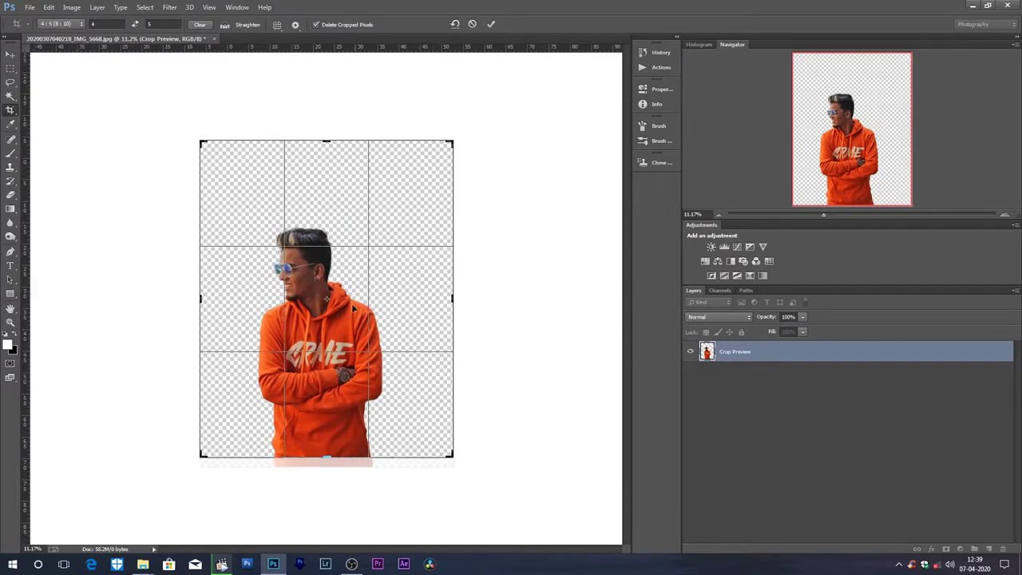
pyautogui.moveTo(341, 332); pyautogui.dragTo(344, 327)
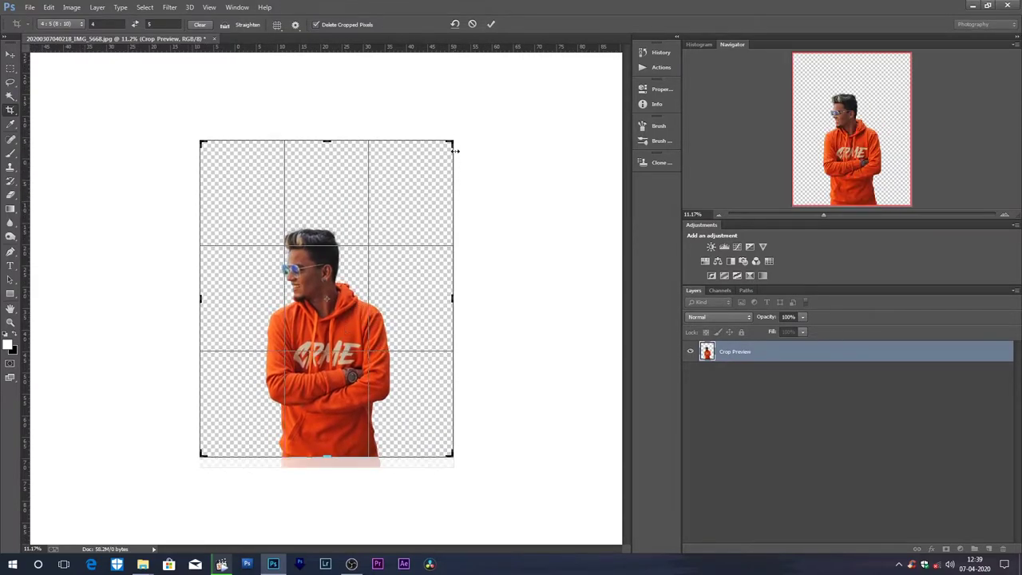
pyautogui.moveTo(453, 145); pyautogui.dragTo(463, 130)
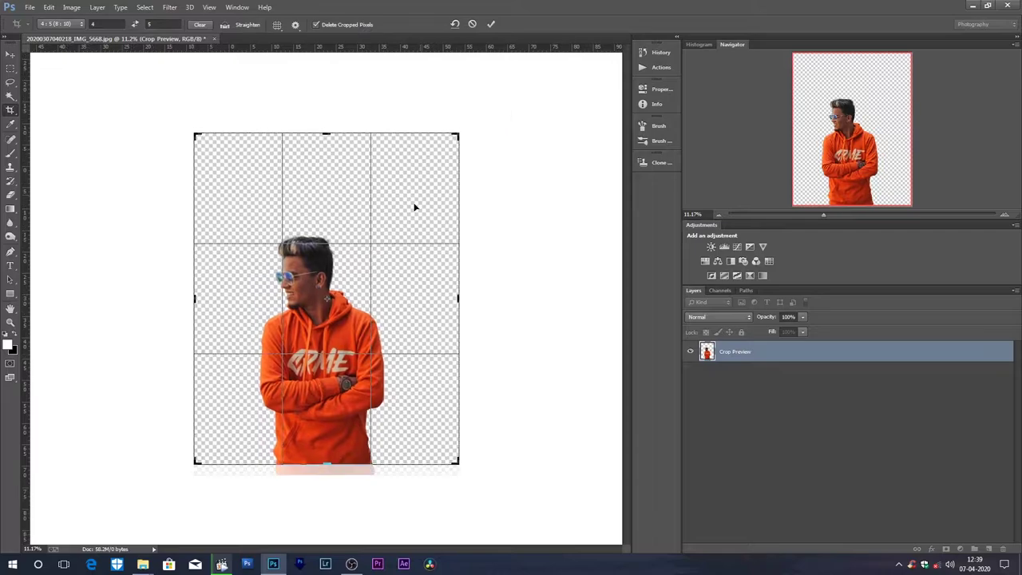
pyautogui.moveTo(301, 363); pyautogui.dragTo(303, 367)
pyautogui.press('Return')
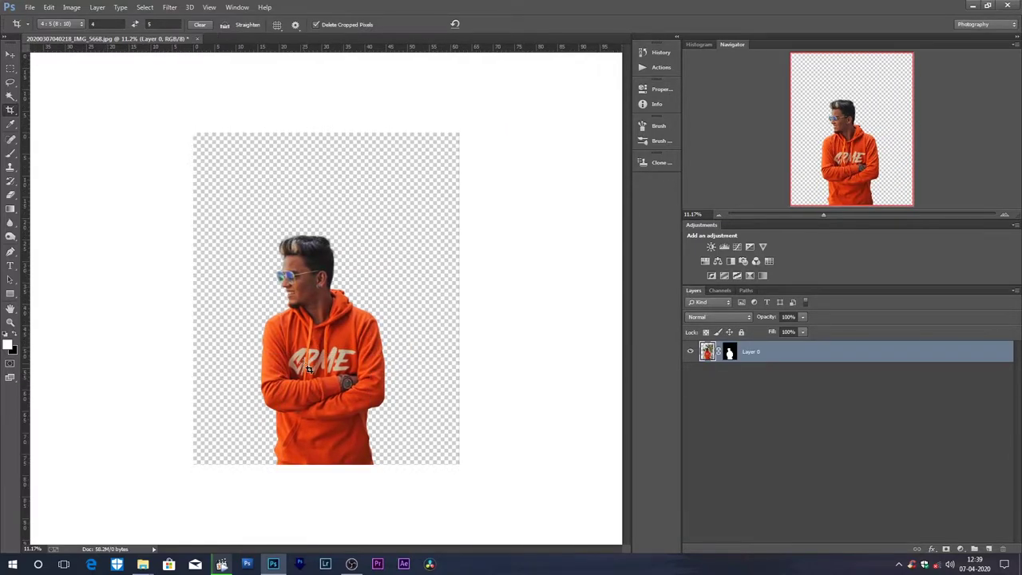
# Step: Zoom back out and return to the Move tool
pyautogui.scroll(1, 303, 363)
pyautogui.scroll(1, 303, 364)
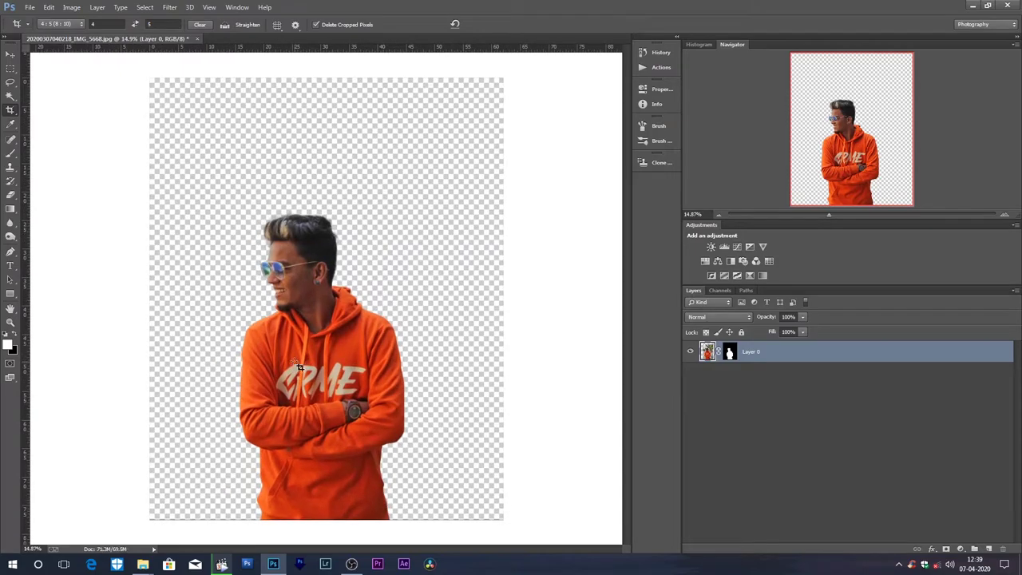
pyautogui.press('v')
pyautogui.click(28, 7)
pyautogui.click(40, 32)
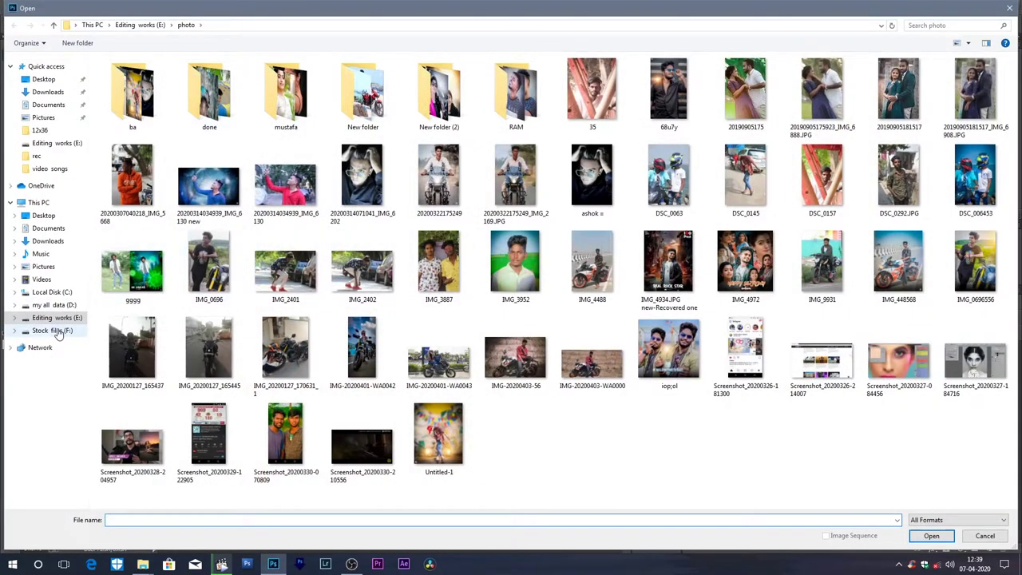
pyautogui.click(52, 330)
pyautogui.scroll(-2, 140, 283)
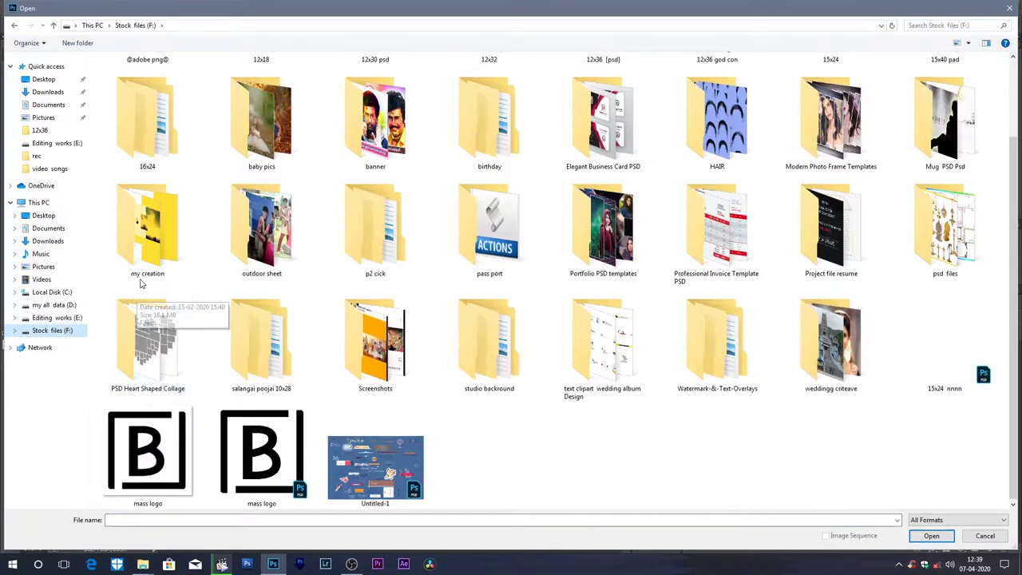
pyautogui.scroll(2, 140, 284)
pyautogui.doubleClick(148, 111)
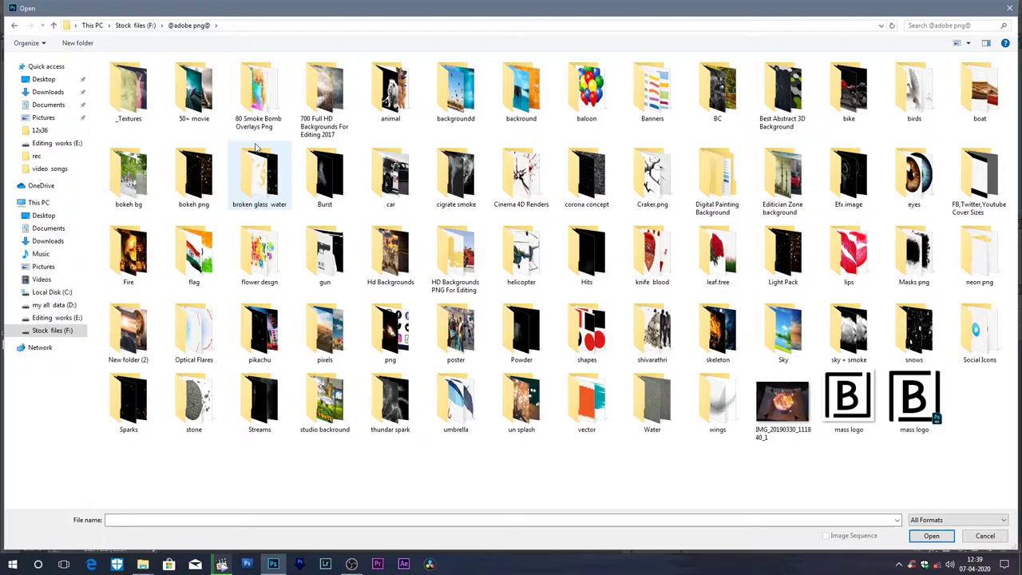
pyautogui.doubleClick(261, 333)
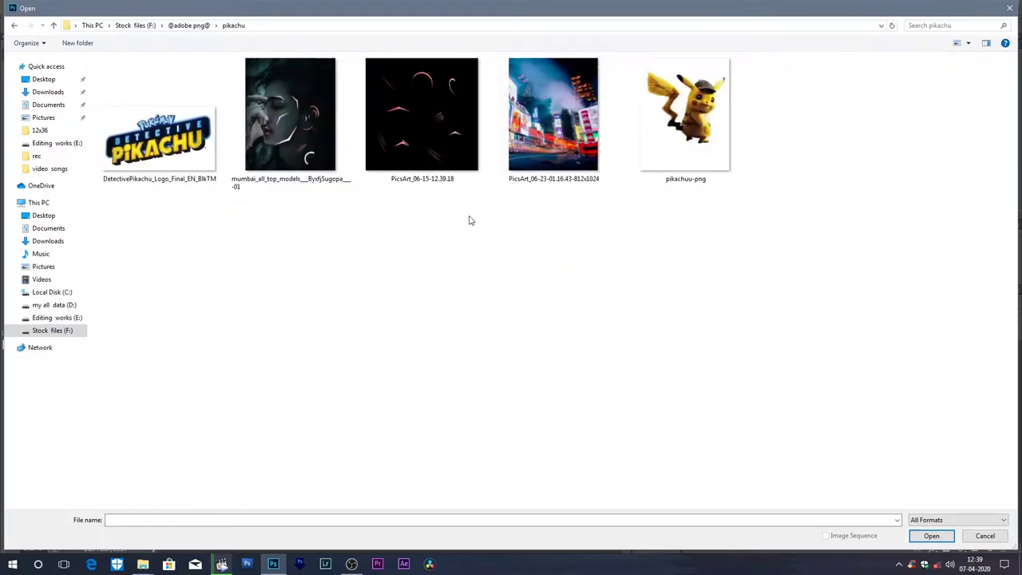
pyautogui.click(527, 150)
pyautogui.keyDown('ctrl'); pyautogui.click(695, 151); pyautogui.keyUp('ctrl')
pyautogui.keyDown('ctrl'); pyautogui.click(164, 179); pyautogui.keyUp('ctrl')
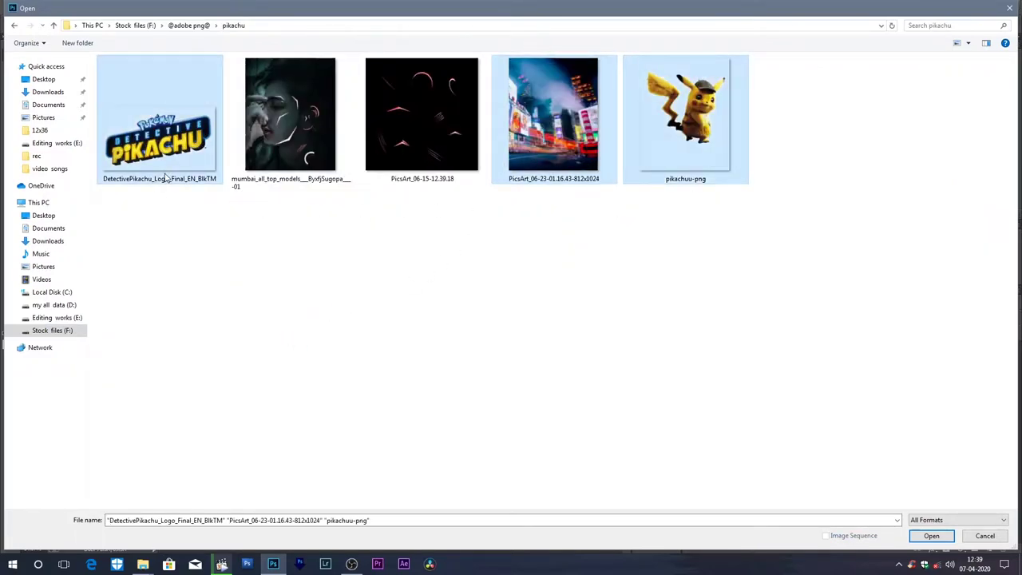
pyautogui.press('Return')
# Step: Bring the neon city street into the man's document, scale it to fill and send it behind him
pyautogui.click(381, 39)
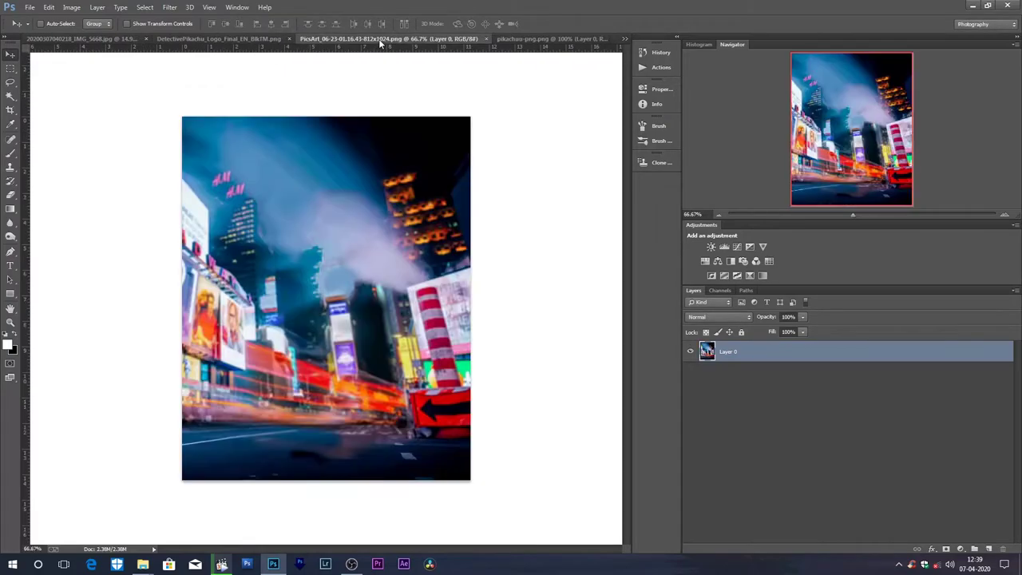
pyautogui.moveTo(341, 296)
pyautogui.mouseDown()
pyautogui.moveTo(272, 195)
pyautogui.moveTo(341, 337)
pyautogui.moveTo(190, 118)
pyautogui.mouseUp()
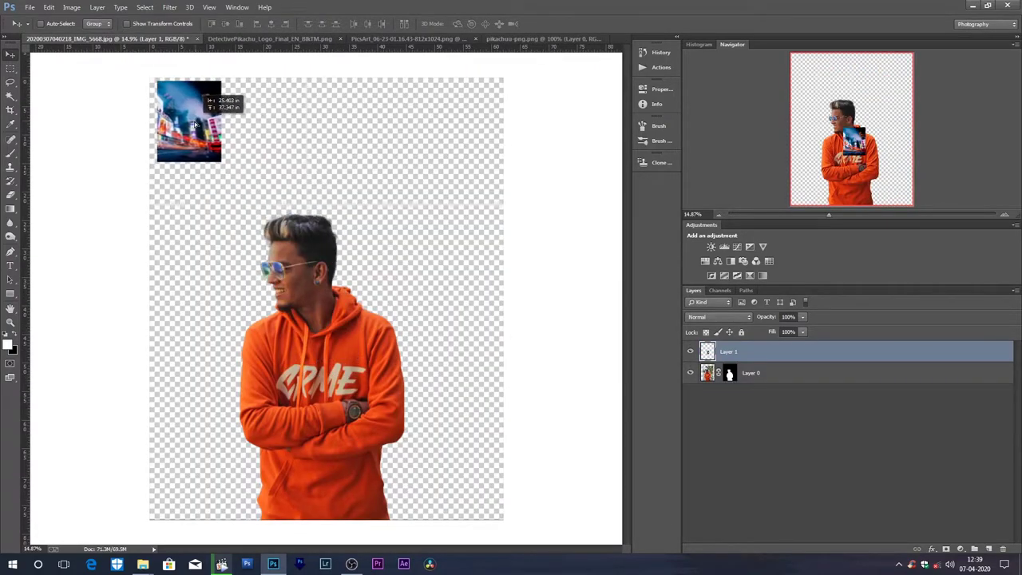
pyautogui.hotkey('ctrl', 't')
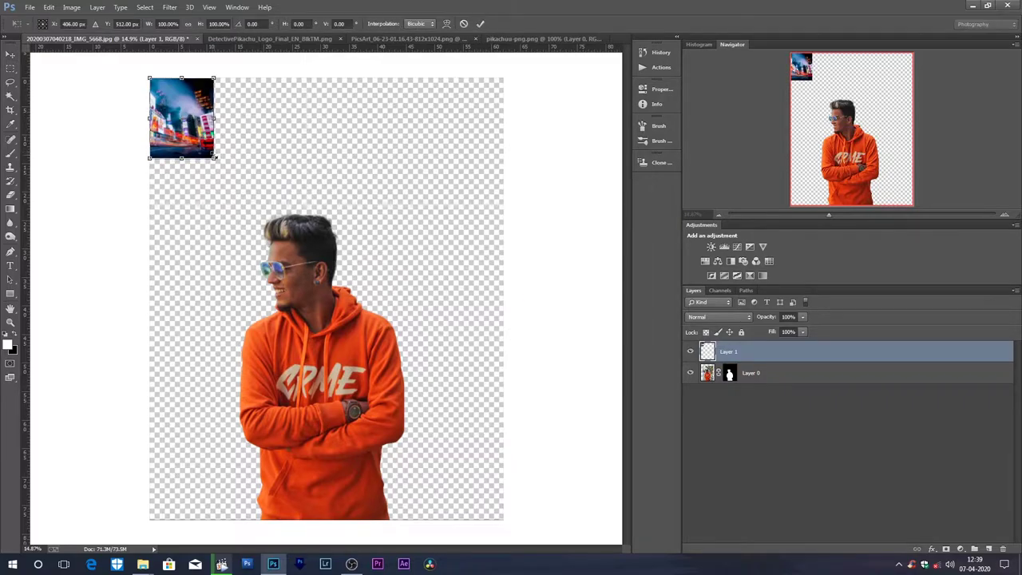
pyautogui.moveTo(214, 158); pyautogui.dragTo(510, 531)
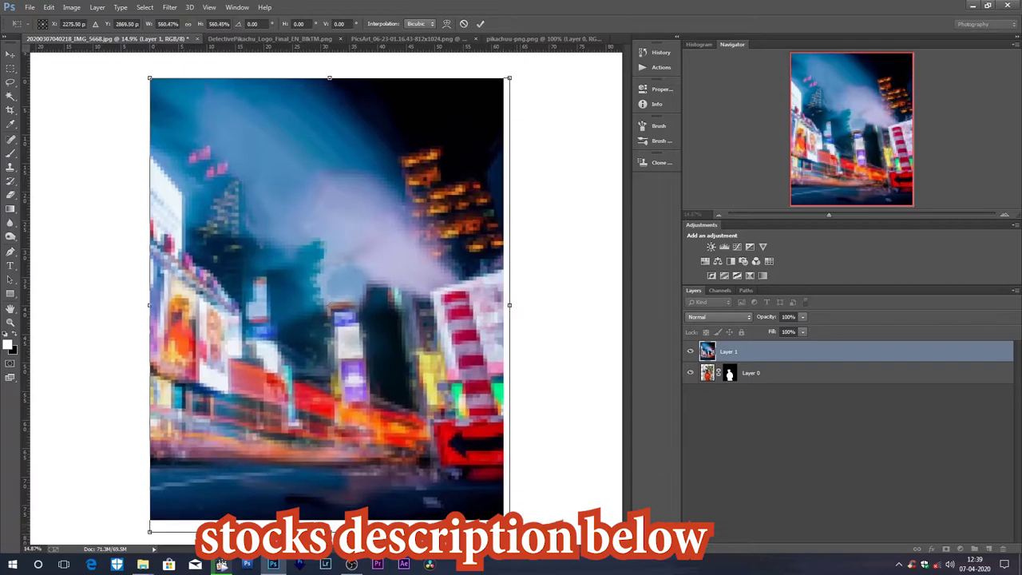
pyautogui.press('Return')
pyautogui.hotkey('ctrl', '[')
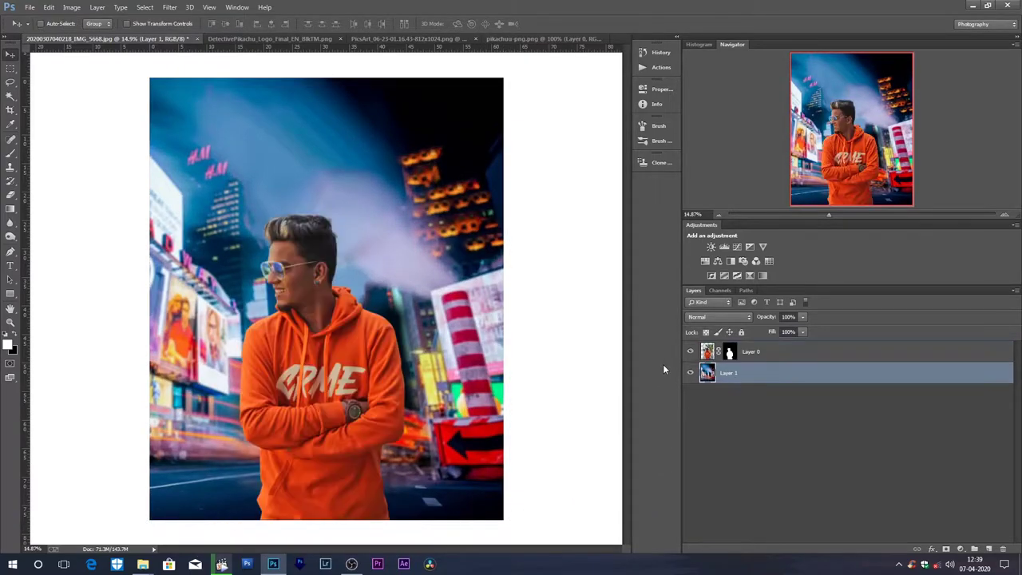
# Step: Enlarge the man's layer slightly with Free Transform
pyautogui.click(719, 352)
pyautogui.hotkey('ctrl', 't')
pyautogui.moveTo(474, 126); pyautogui.dragTo(486, 100)
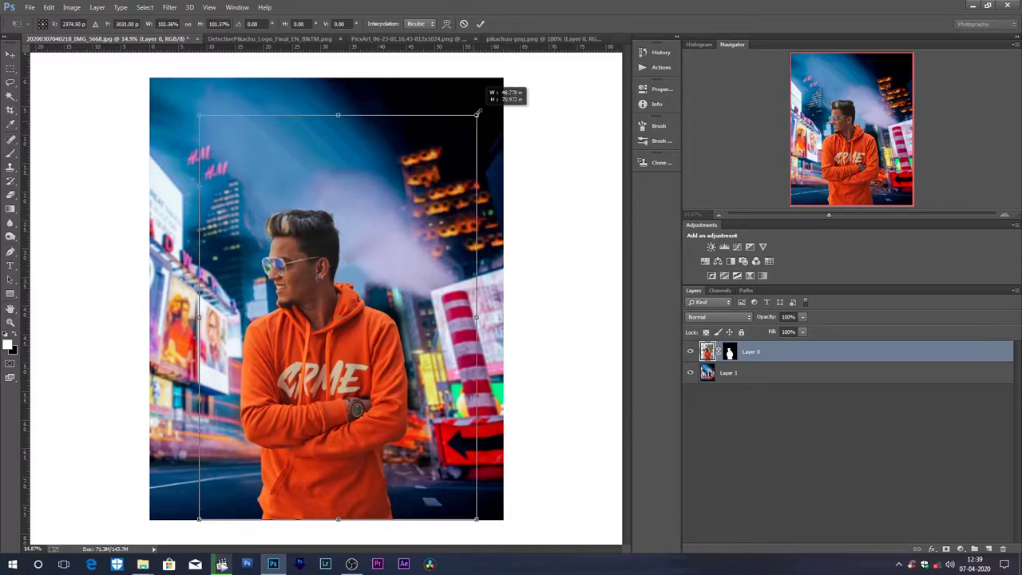
pyautogui.press('Return')
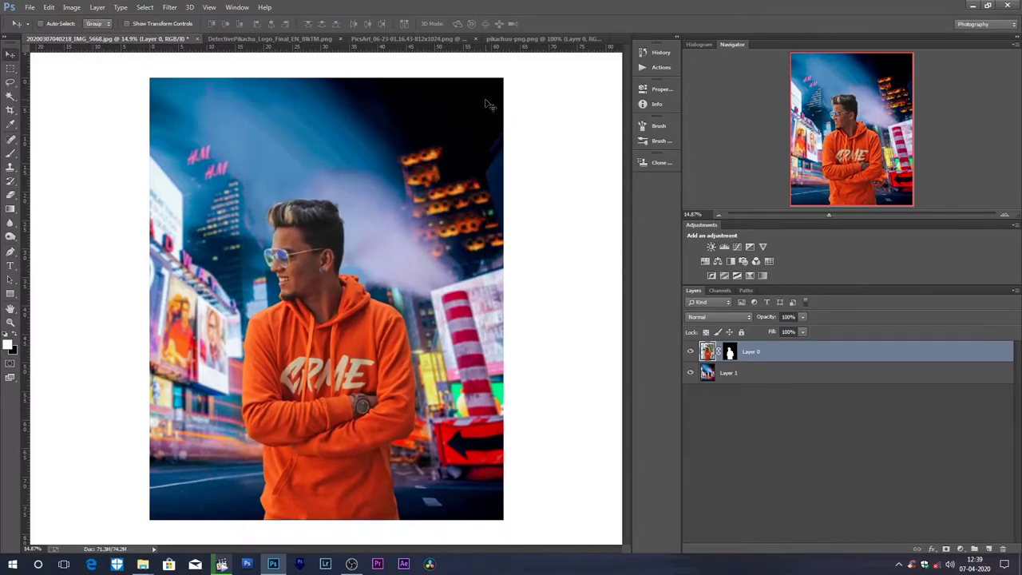
# Step: Bring the Pikachu layer from its own document into the portrait composition
pyautogui.click(531, 40)
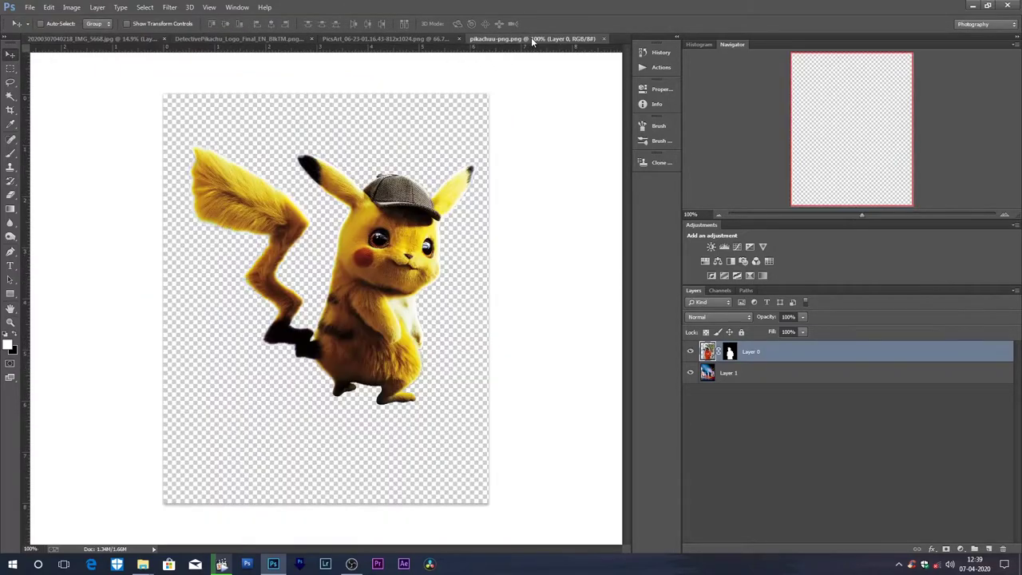
pyautogui.moveTo(408, 257)
pyautogui.mouseDown()
pyautogui.moveTo(108, 40)
pyautogui.moveTo(386, 272)
pyautogui.moveTo(382, 281)
pyautogui.moveTo(390, 262)
pyautogui.mouseUp()
pyautogui.hotkey('ctrl', 't')
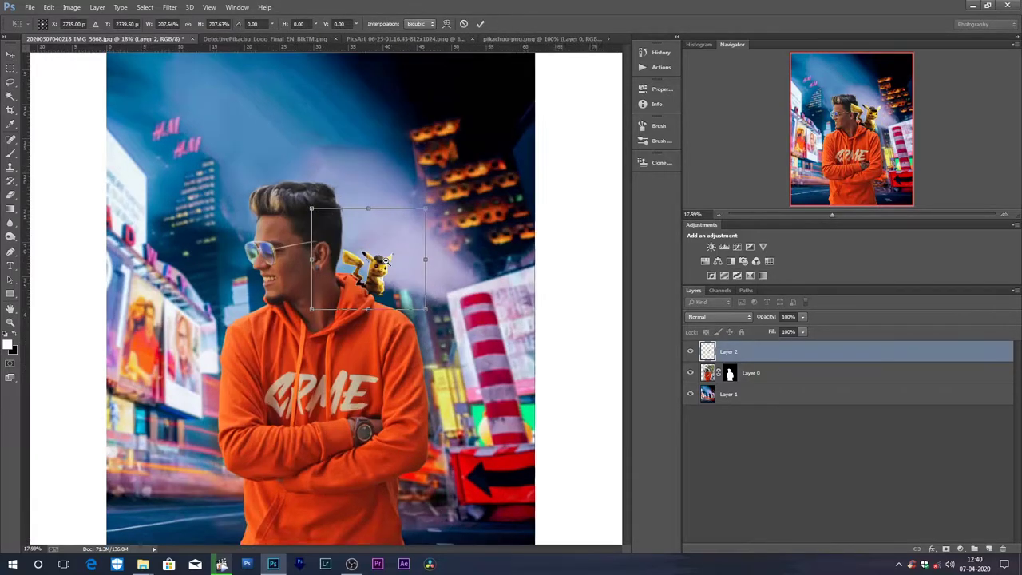
pyautogui.scroll(3, 384, 259)
pyautogui.scroll(1, 384, 259)
pyautogui.scroll(1, 382, 266)
pyautogui.scroll(1, 378, 275)
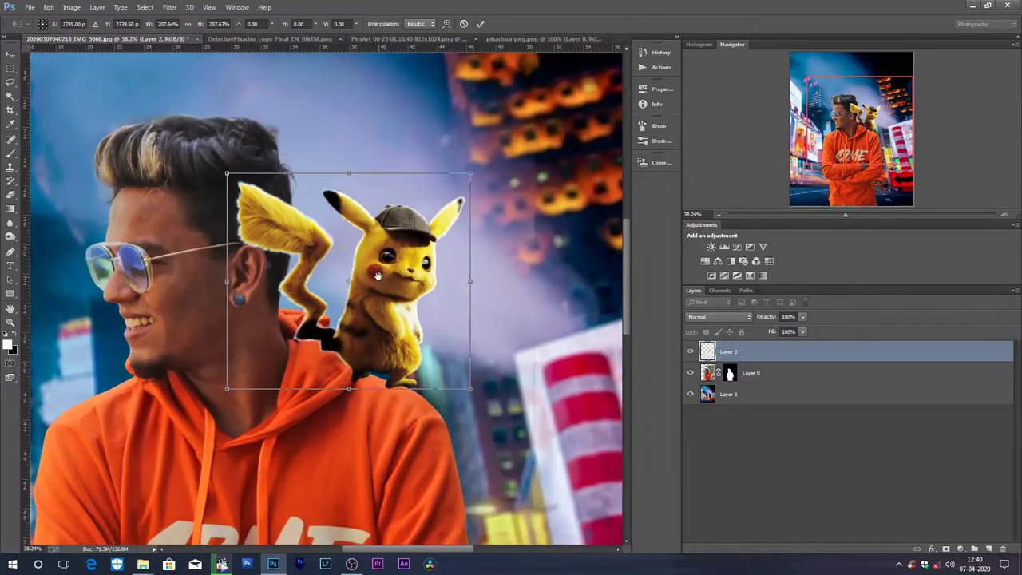
pyautogui.scroll(1, 374, 288)
# Step: Scale Pikachu up and seat him on the man's shoulder, discarding a trial tilt
pyautogui.moveTo(468, 182); pyautogui.dragTo(452, 204)
pyautogui.moveTo(497, 161); pyautogui.dragTo(477, 183)
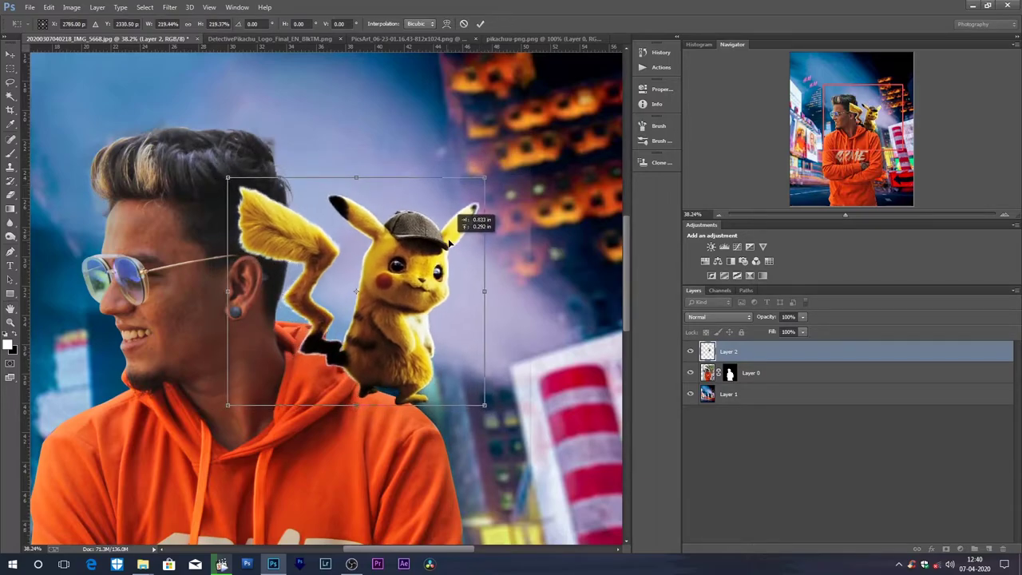
pyautogui.moveTo(437, 237)
pyautogui.mouseDown()
pyautogui.moveTo(449, 252)
pyautogui.moveTo(442, 242)
pyautogui.mouseUp()
pyautogui.press('Return')
pyautogui.hotkey('ctrl', 't')
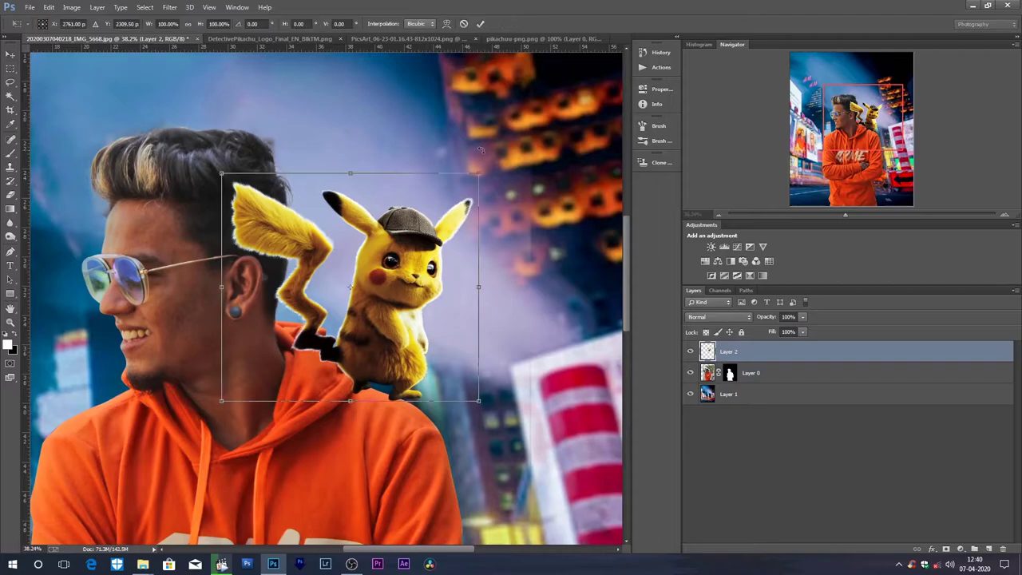
pyautogui.moveTo(481, 149); pyautogui.dragTo(501, 155)
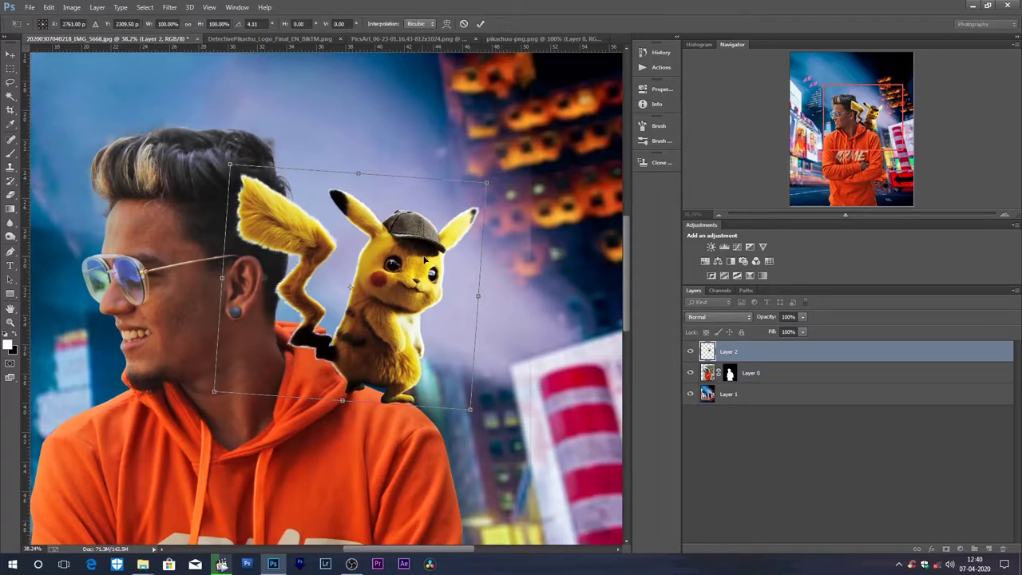
pyautogui.hotkey('ctrl', 'z')
pyautogui.press('Return')
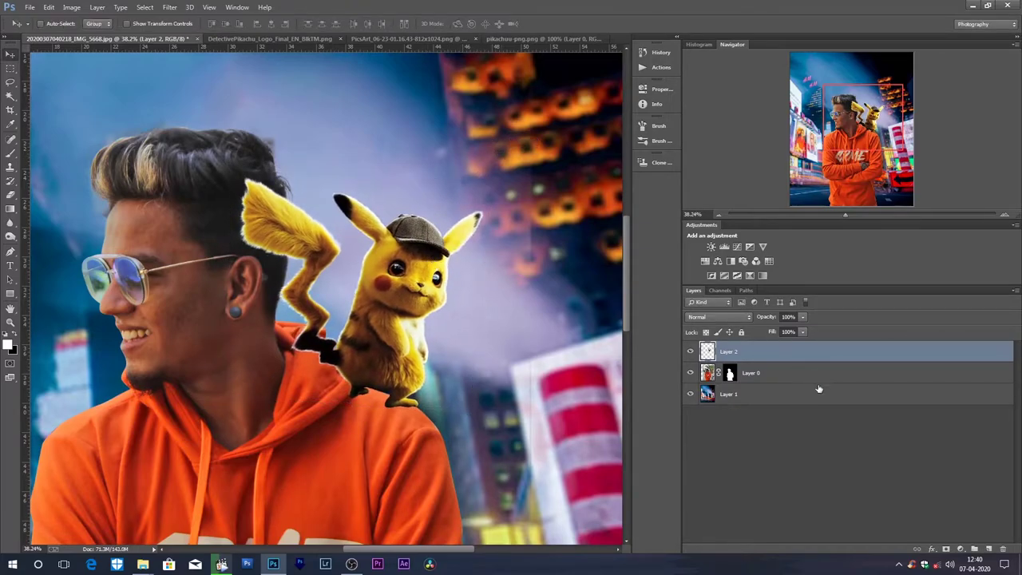
# Step: Mask Pikachu's layer and paint black inside the man's outline to hide the tail over his hair
pyautogui.click(946, 549)
pyautogui.keyDown('ctrl'); pyautogui.click(730, 373); pyautogui.keyUp('ctrl')
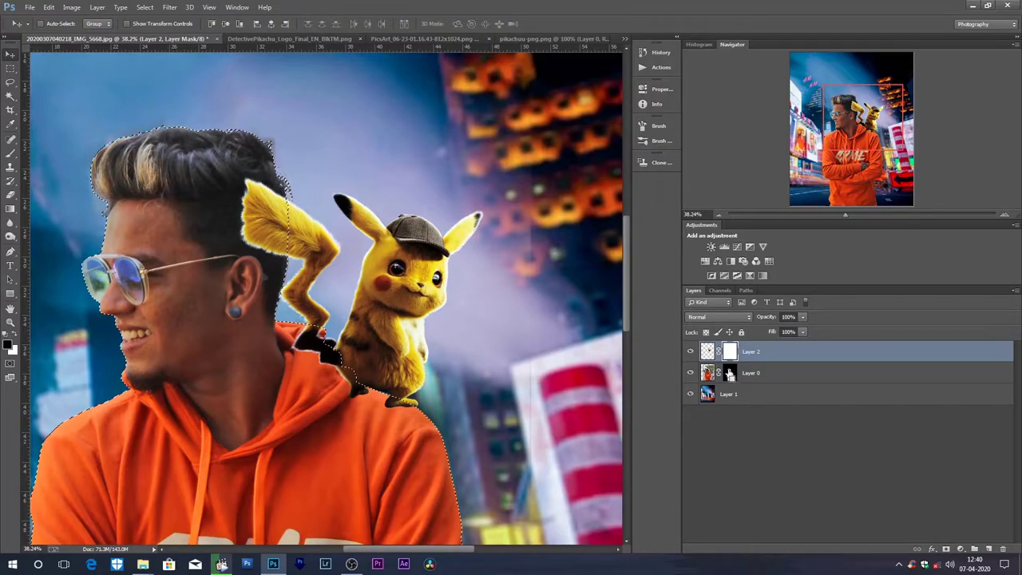
pyautogui.press('b')
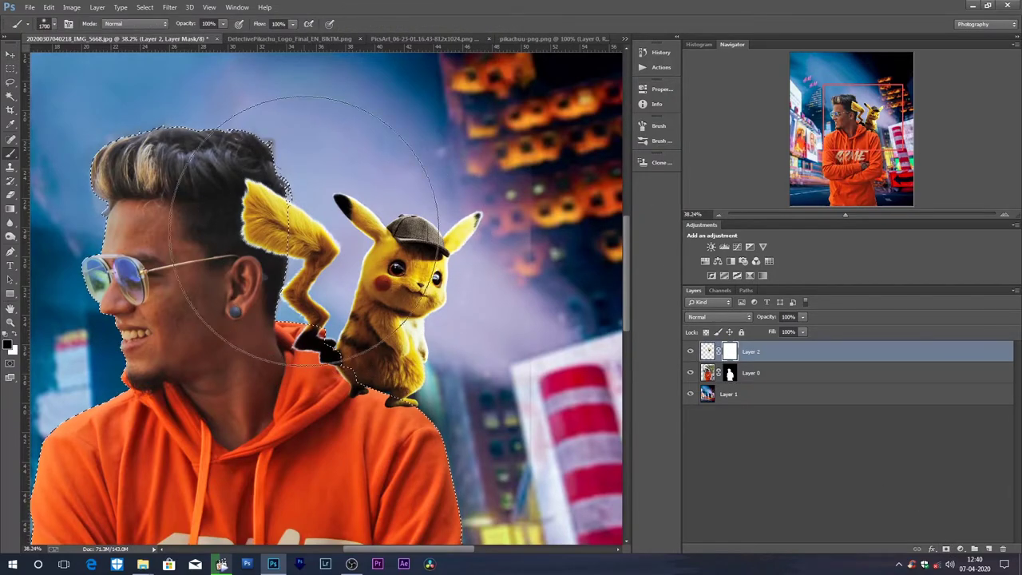
pyautogui.press('[')
pyautogui.press('[')
pyautogui.press('[')
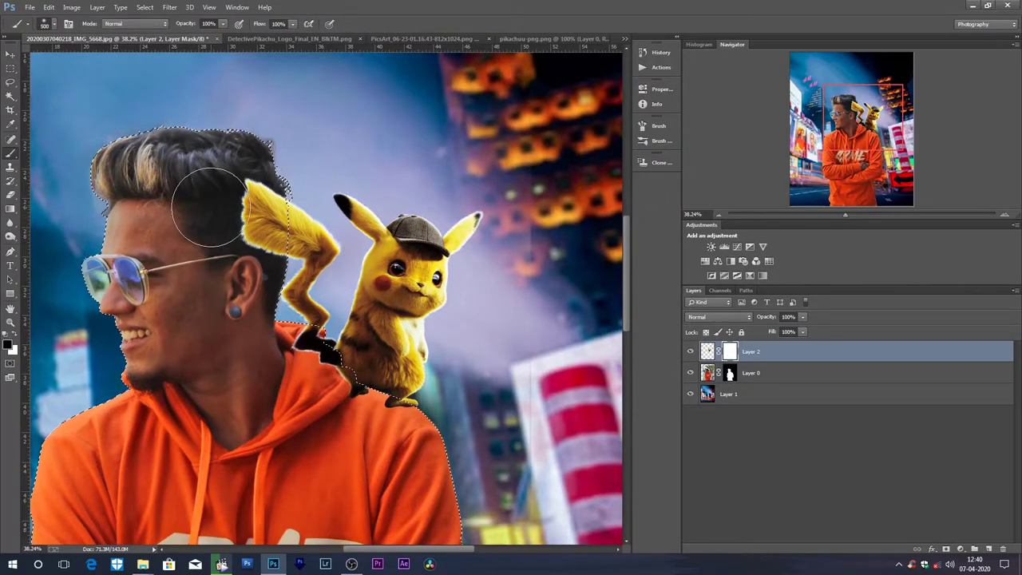
pyautogui.moveTo(219, 210)
pyautogui.mouseDown()
pyautogui.moveTo(246, 221)
pyautogui.moveTo(254, 261)
pyautogui.moveTo(269, 262)
pyautogui.moveTo(274, 210)
pyautogui.moveTo(273, 274)
pyautogui.mouseUp()
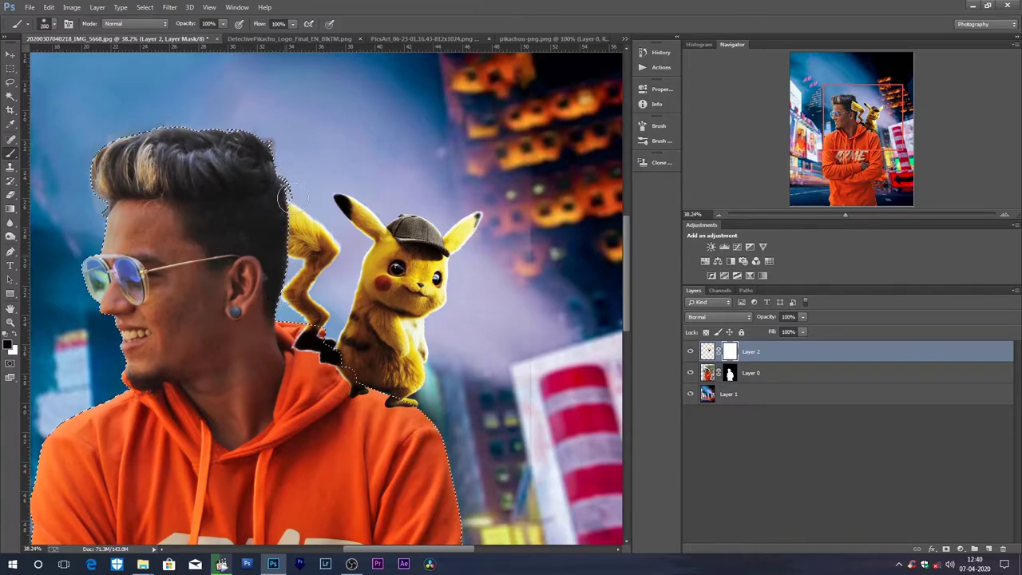
pyautogui.hotkey('ctrl', 'd')
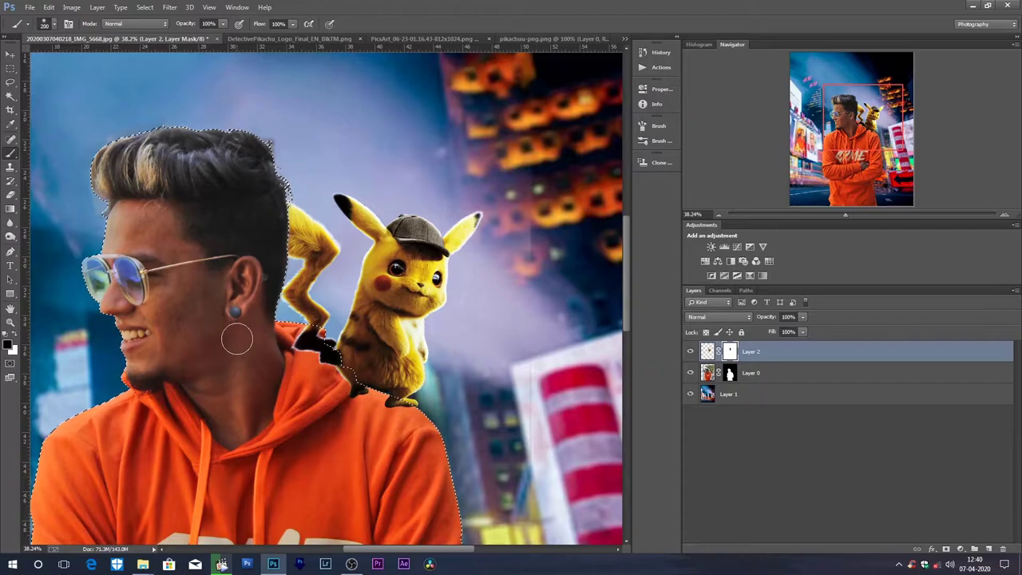
pyautogui.press('v')
pyautogui.scroll(-2, 250, 301)
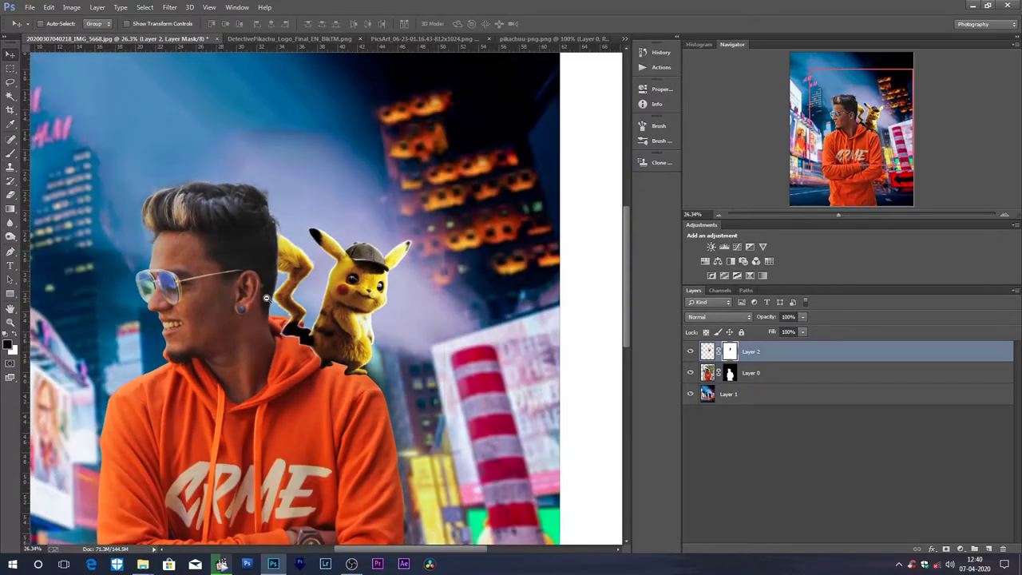
pyautogui.scroll(-2, 250, 301)
pyautogui.scroll(-2, 250, 301)
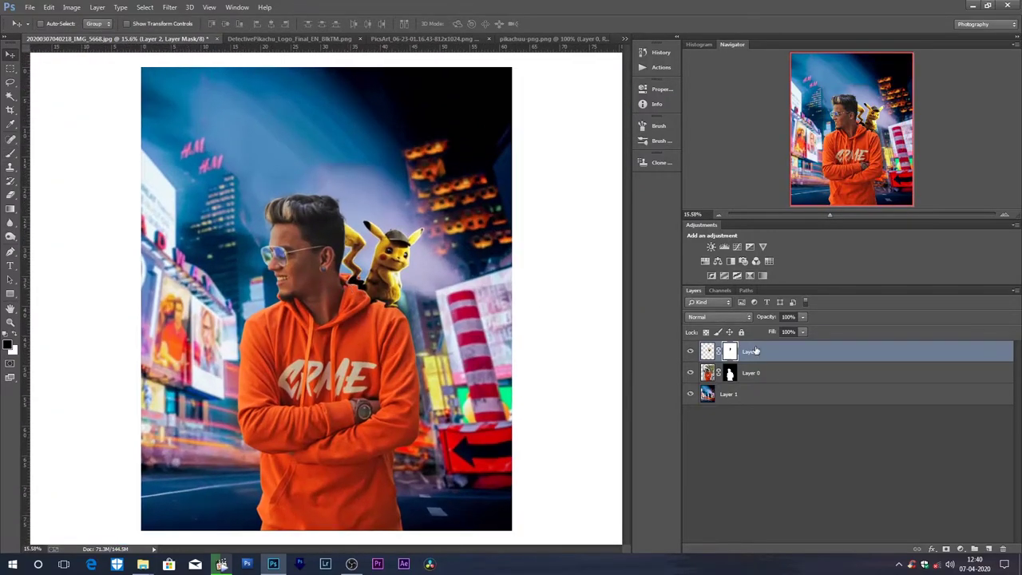
# Step: Add a new empty layer above the man's layer for the shadow
pyautogui.click(764, 374)
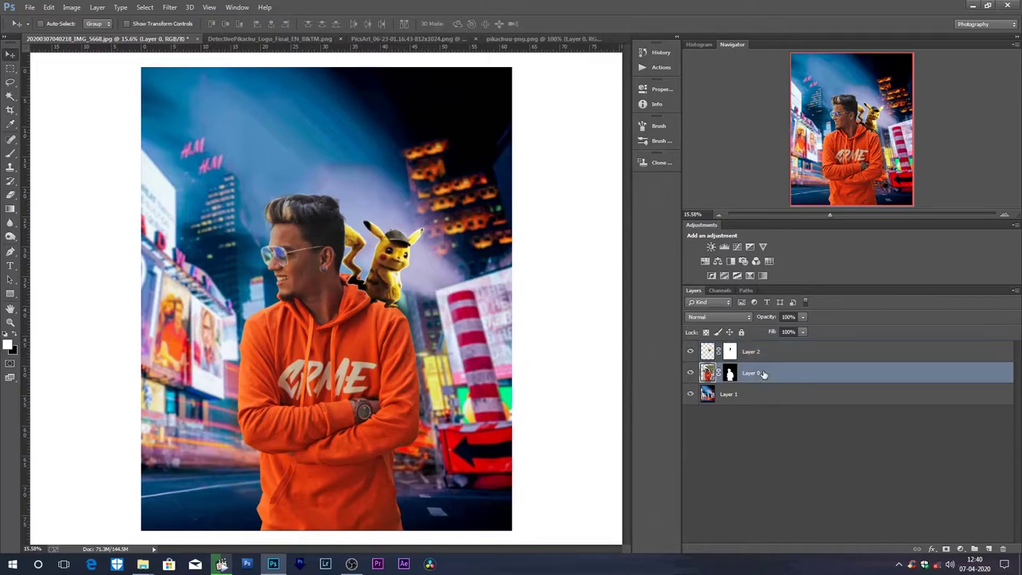
pyautogui.hotkey('ctrl', 'shift', 'alt', 'n')
pyautogui.scroll(2, 337, 245)
pyautogui.scroll(5, 337, 246)
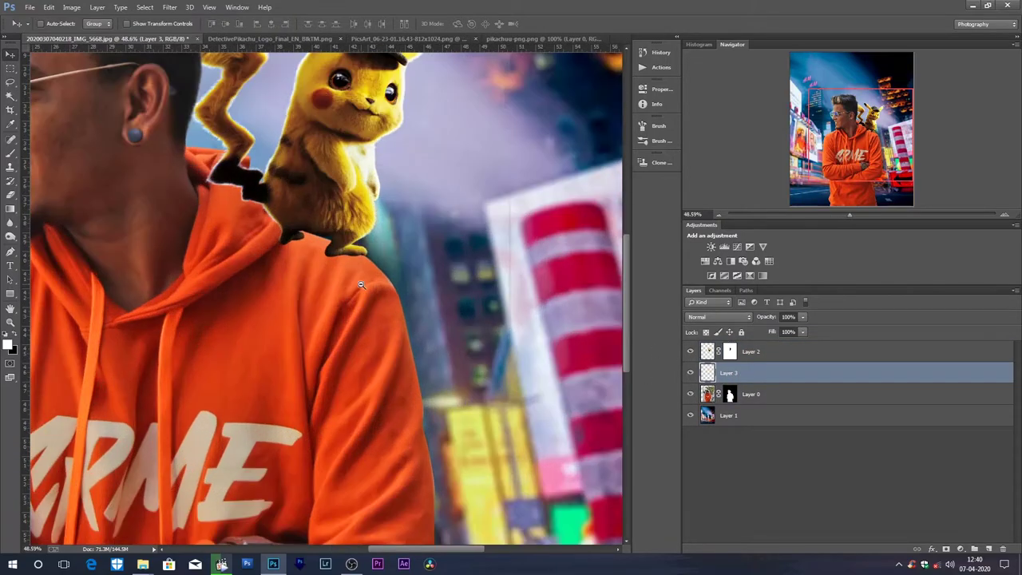
pyautogui.scroll(5, 337, 245)
pyautogui.scroll(2, 337, 245)
pyautogui.scroll(2, 338, 240)
# Step: Paint a black shadow under Pikachu's feet with a small brush and set its opacity to 49%
pyautogui.press('b')
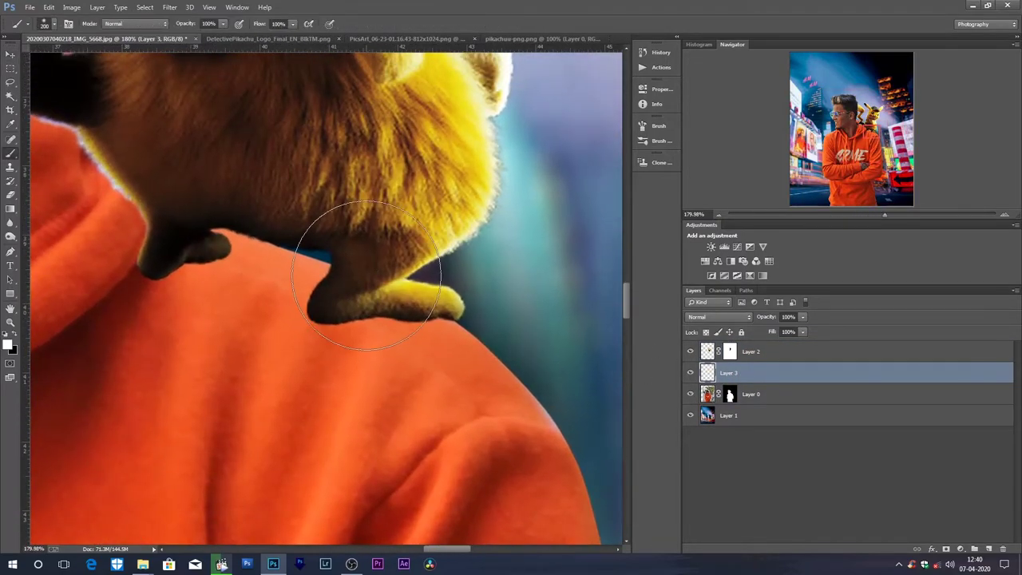
pyautogui.press('x')
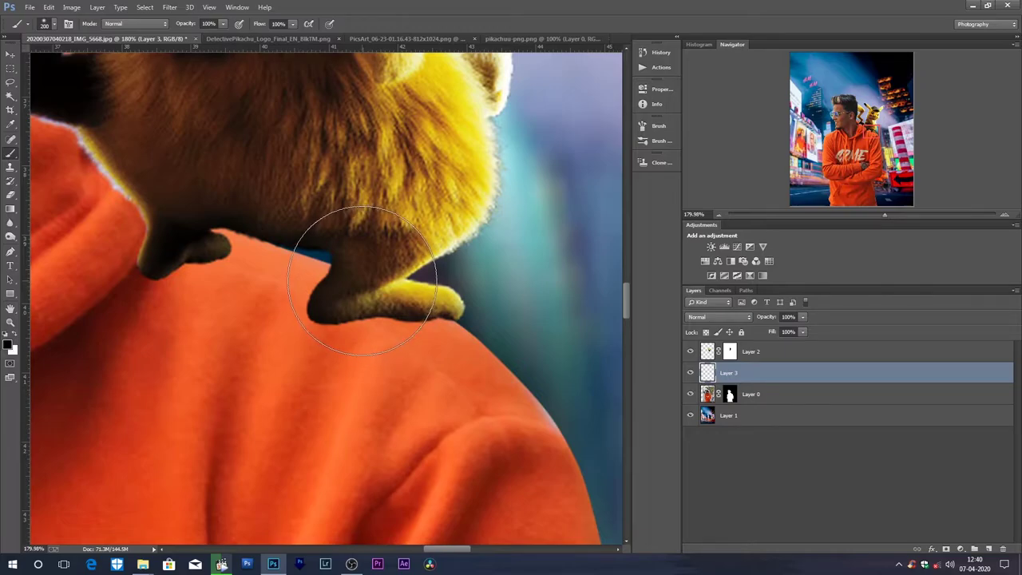
pyautogui.press('[')
pyautogui.press('[')
pyautogui.press('[')
pyautogui.press('[')
pyautogui.press('[')
pyautogui.press('[')
pyautogui.press('[')
pyautogui.press('[')
pyautogui.moveTo(322, 322)
pyautogui.mouseDown()
pyautogui.moveTo(392, 313)
pyautogui.moveTo(440, 326)
pyautogui.moveTo(311, 323)
pyautogui.moveTo(331, 303)
pyautogui.mouseUp()
pyautogui.moveTo(120, 274); pyautogui.dragTo(225, 251)
pyautogui.scroll(-3, 170, 239)
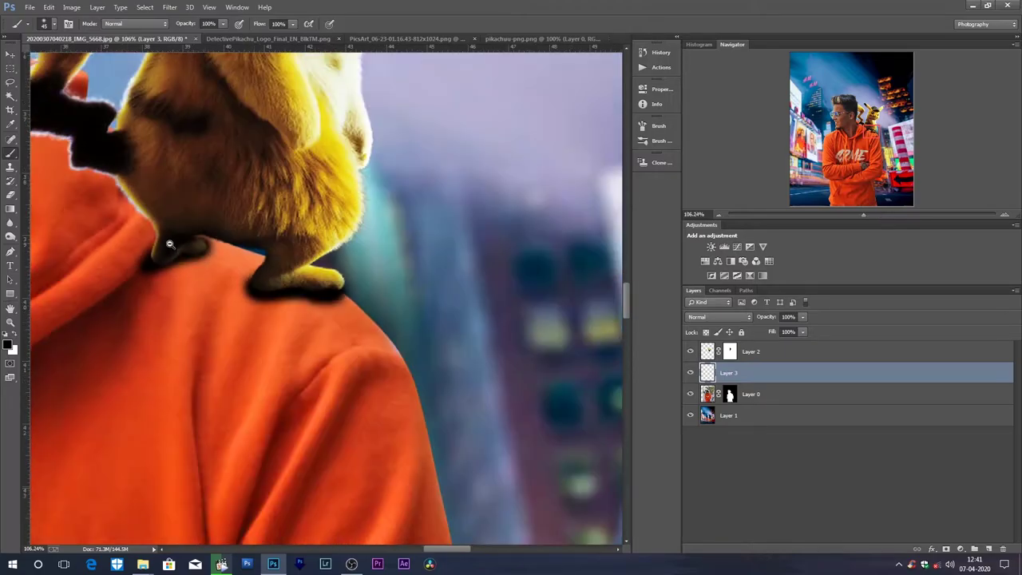
pyautogui.scroll(-2, 171, 239)
pyautogui.scroll(-2, 441, 288)
pyautogui.moveTo(765, 317); pyautogui.dragTo(746, 316)
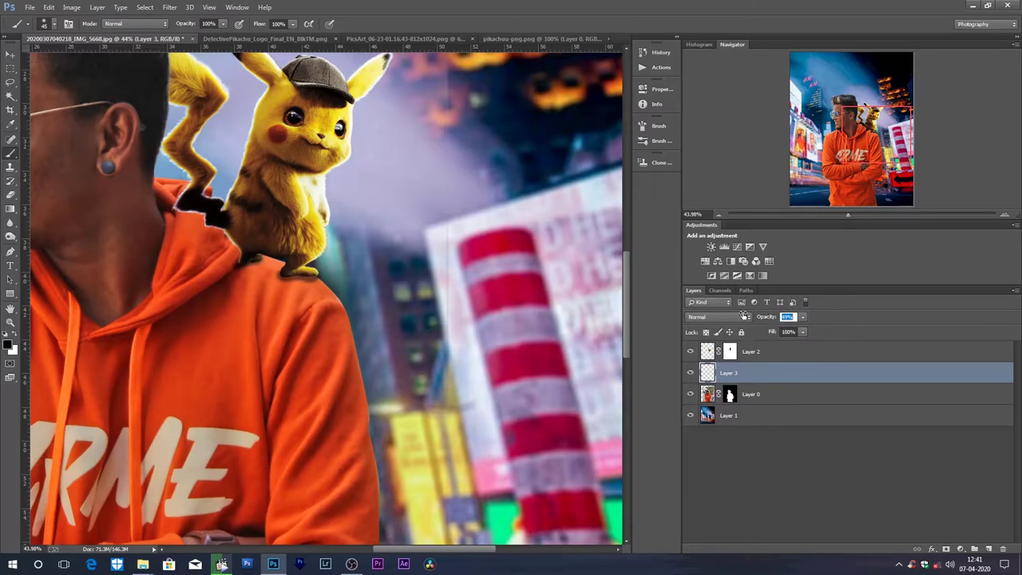
pyautogui.click(170, 7)
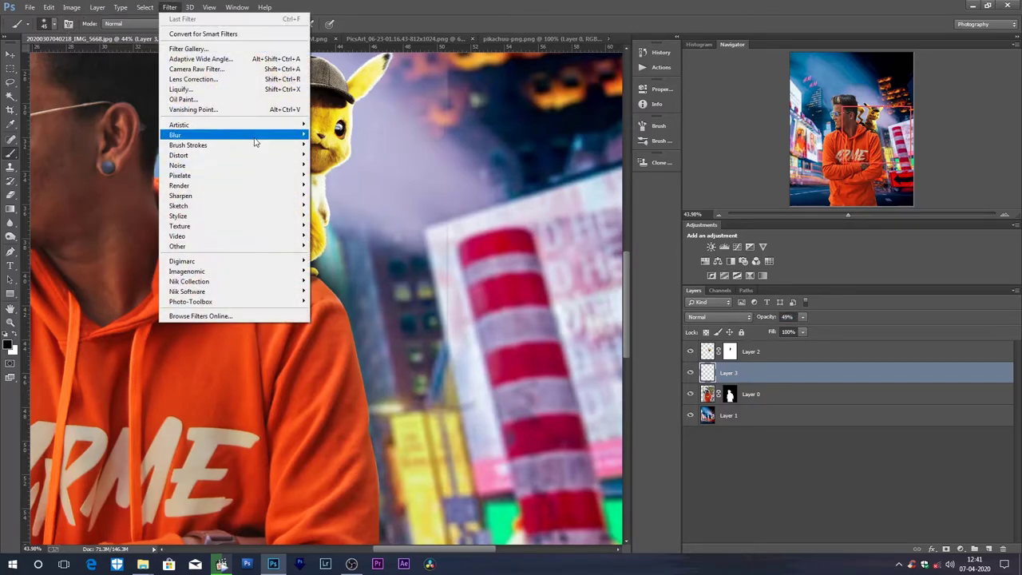
# Step: Apply a Motion Blur of about 45 distance to the shadow and raise its opacity to 63%
pyautogui.moveTo(232, 135)
pyautogui.click(339, 230)
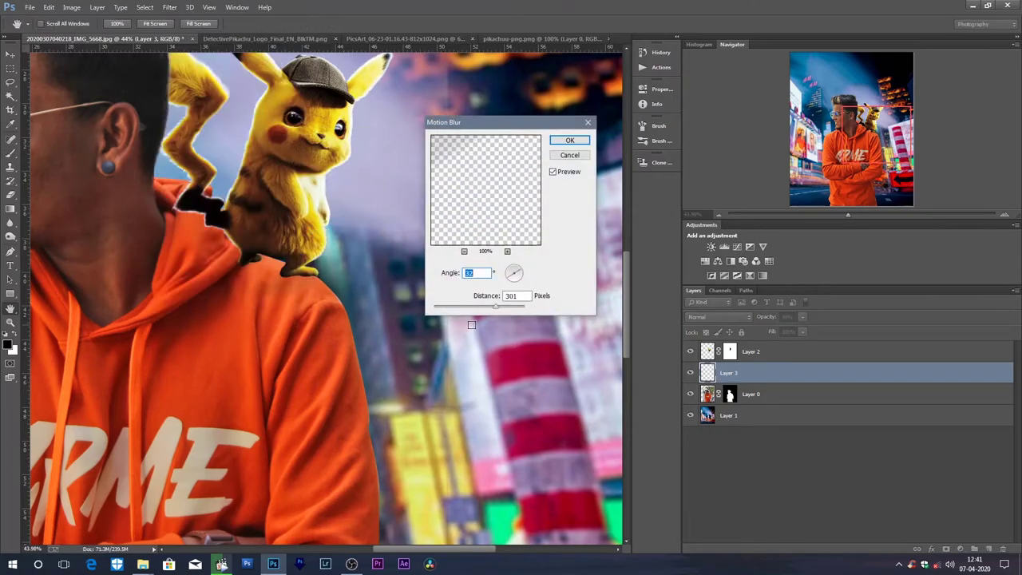
pyautogui.moveTo(473, 309); pyautogui.dragTo(456, 311)
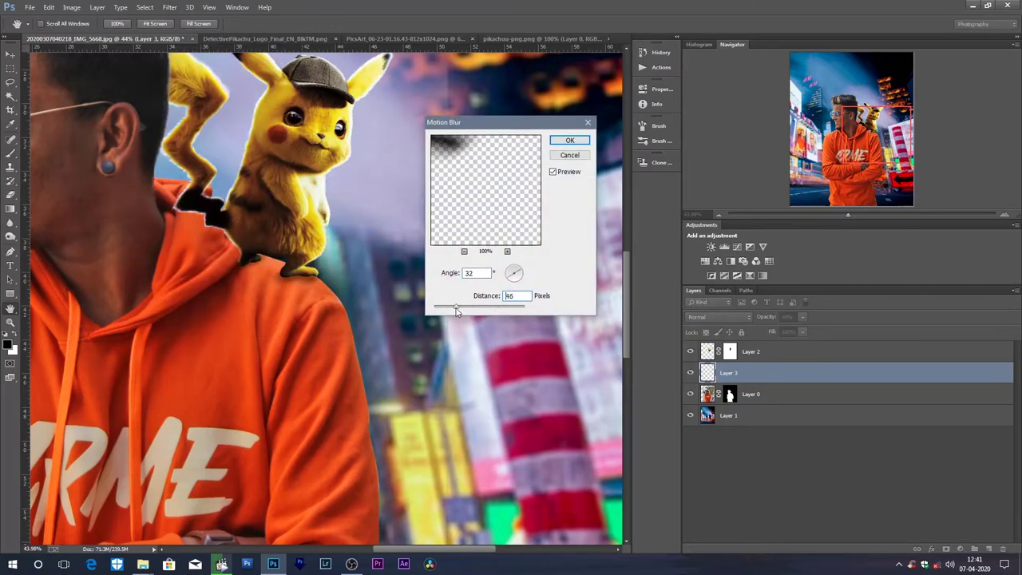
pyautogui.press('Return')
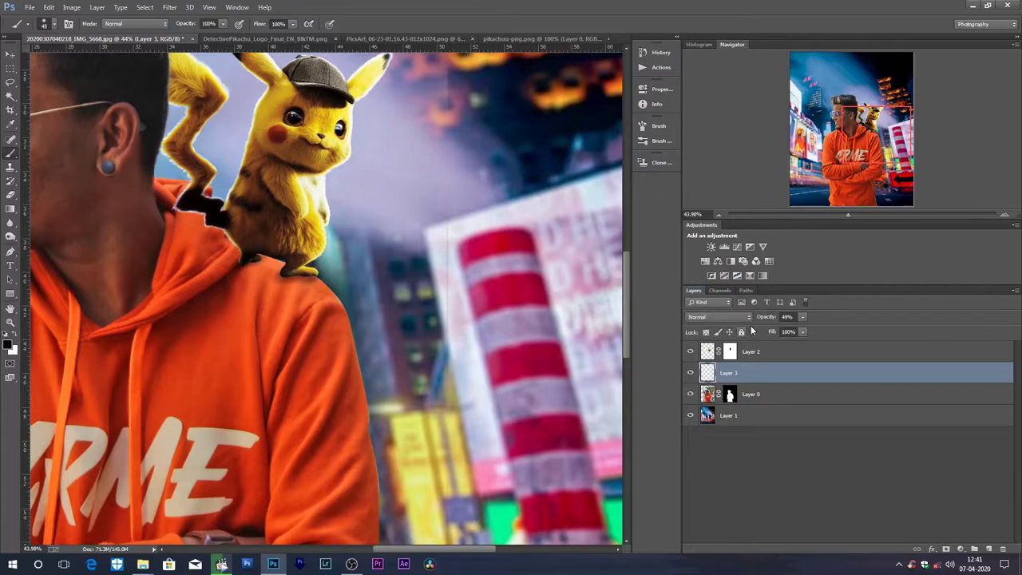
pyautogui.moveTo(767, 318); pyautogui.dragTo(778, 318)
# Step: Free-transform the shadow to sit neatly beneath Pikachu's feet
pyautogui.hotkey('ctrl', 't')
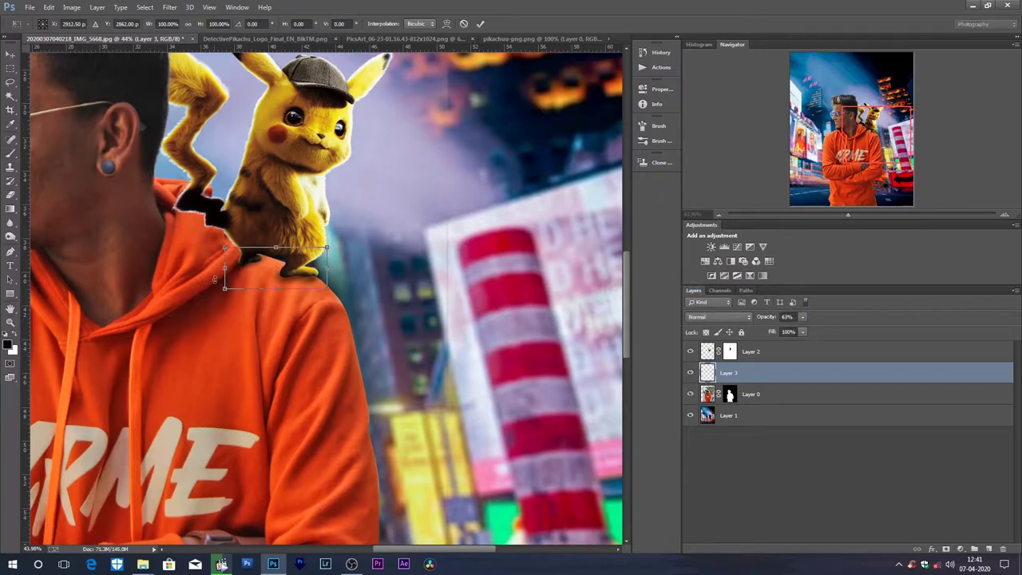
pyautogui.moveTo(221, 292); pyautogui.dragTo(239, 275)
pyautogui.press('Return')
pyautogui.press('b')
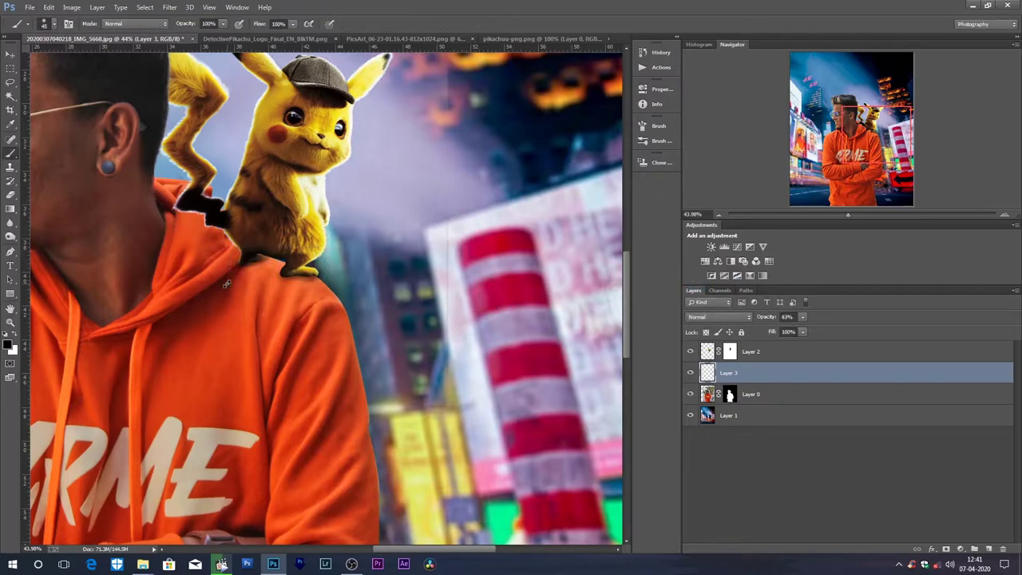
pyautogui.scroll(-5, 269, 282)
pyautogui.scroll(-2, 303, 282)
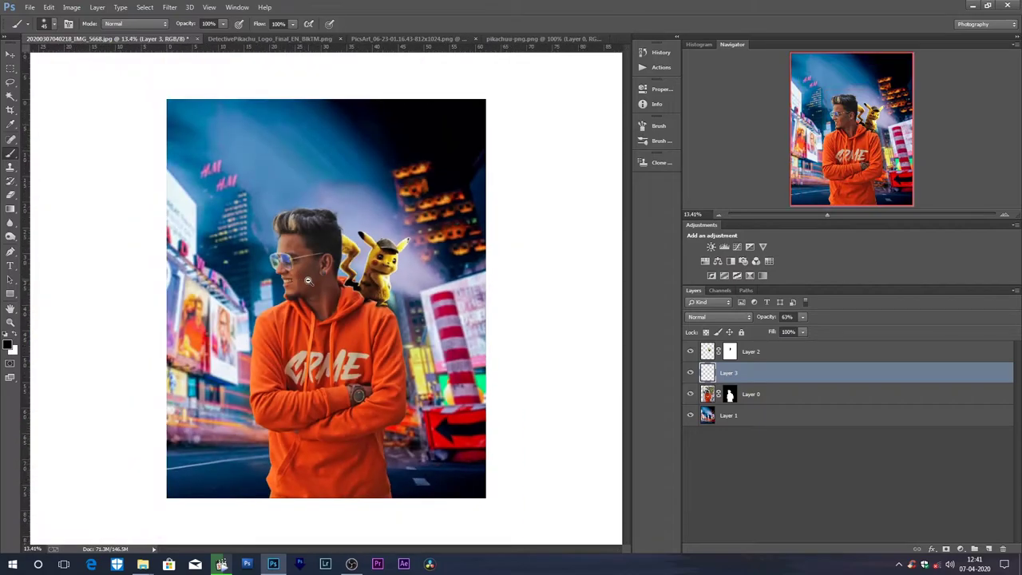
pyautogui.scroll(1, 307, 280)
pyautogui.press('v')
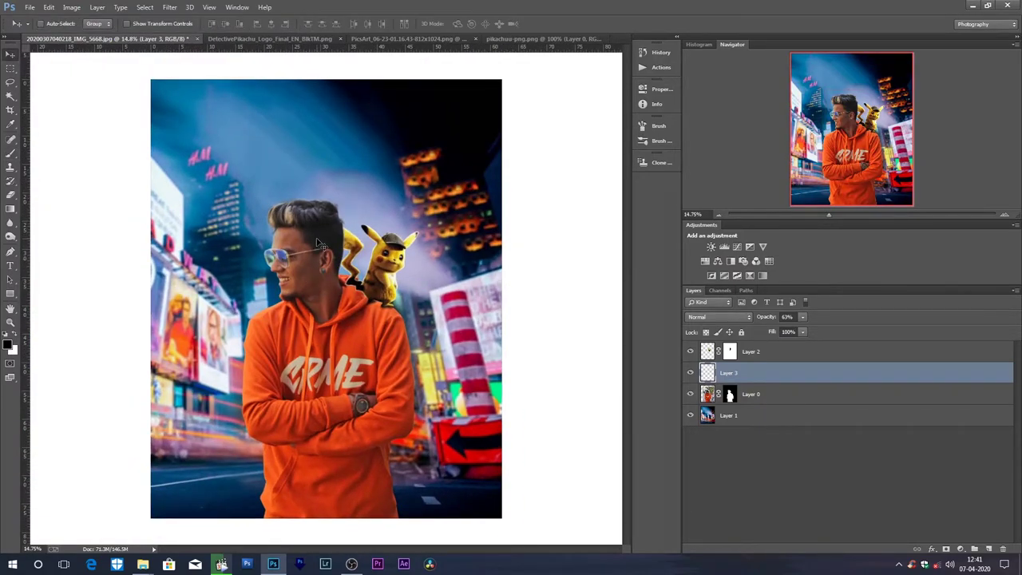
# Step: Link Layer 0, Layer 2 and Layer 3 and shift the figure slightly up and left
pyautogui.rightClick(292, 272)
pyautogui.click(307, 274)
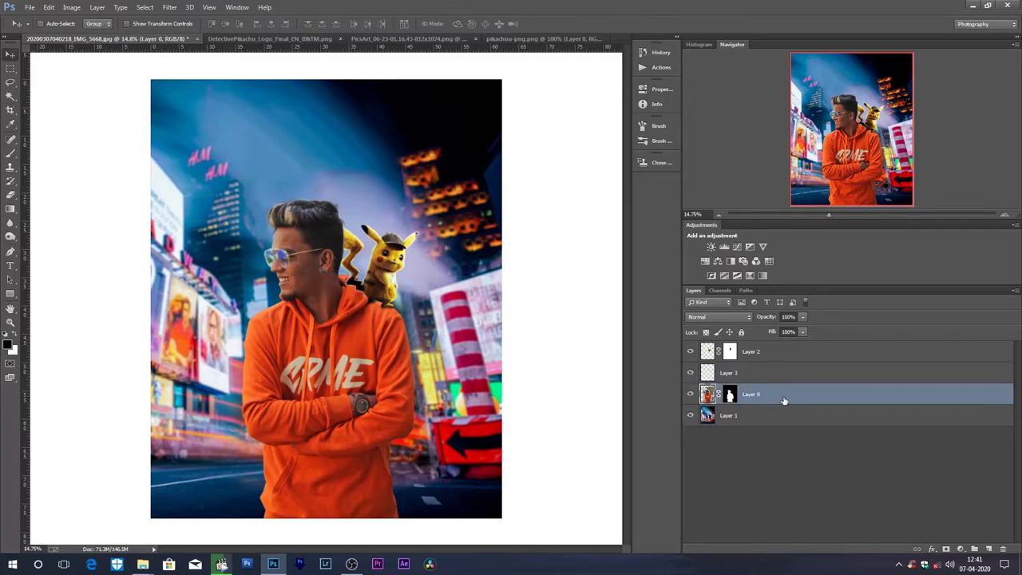
pyautogui.keyDown('shift'); pyautogui.click(777, 357); pyautogui.keyUp('shift')
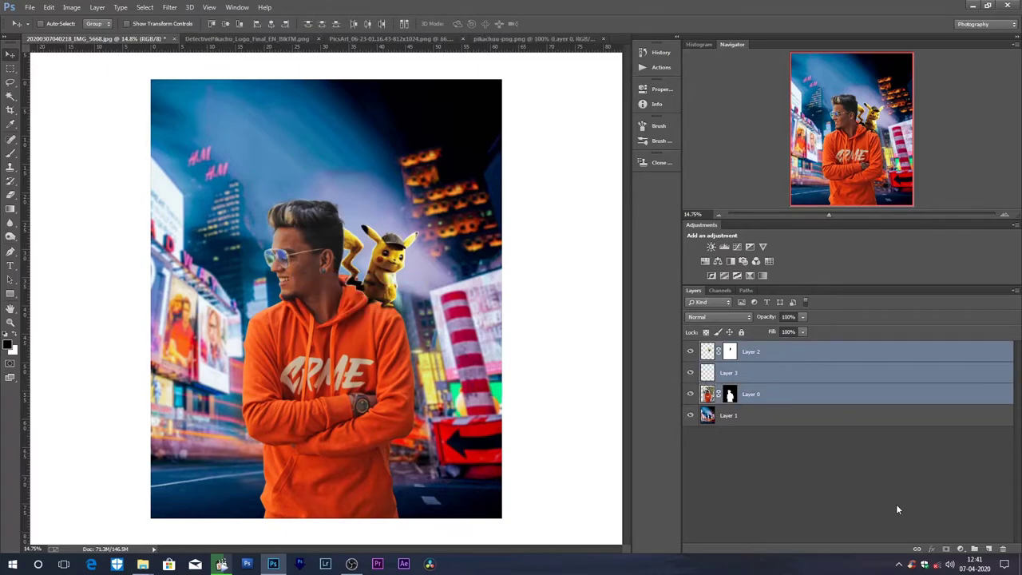
pyautogui.click(917, 550)
pyautogui.moveTo(367, 369); pyautogui.dragTo(341, 364)
pyautogui.hotkey('ctrl', 't')
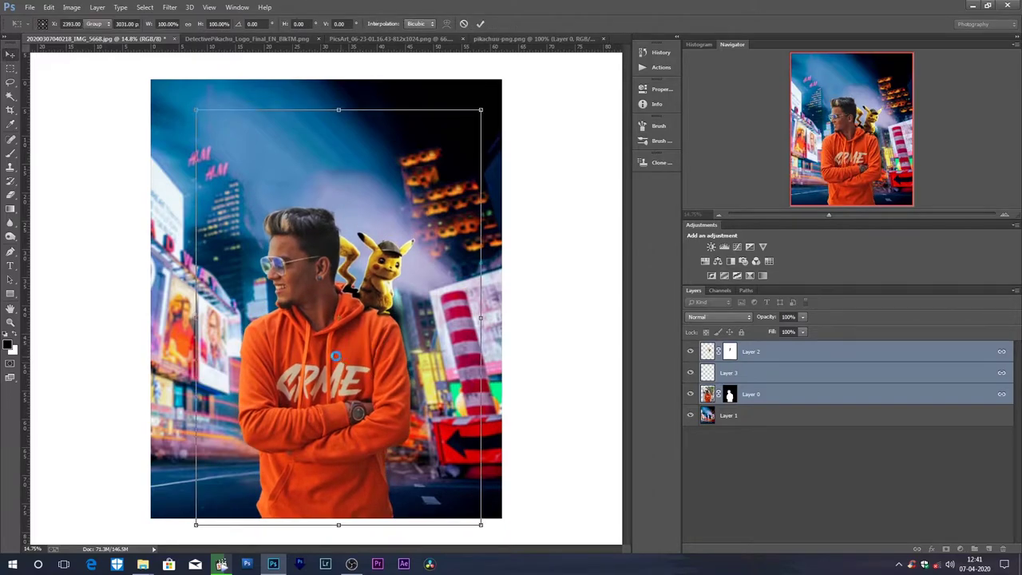
pyautogui.press('Return')
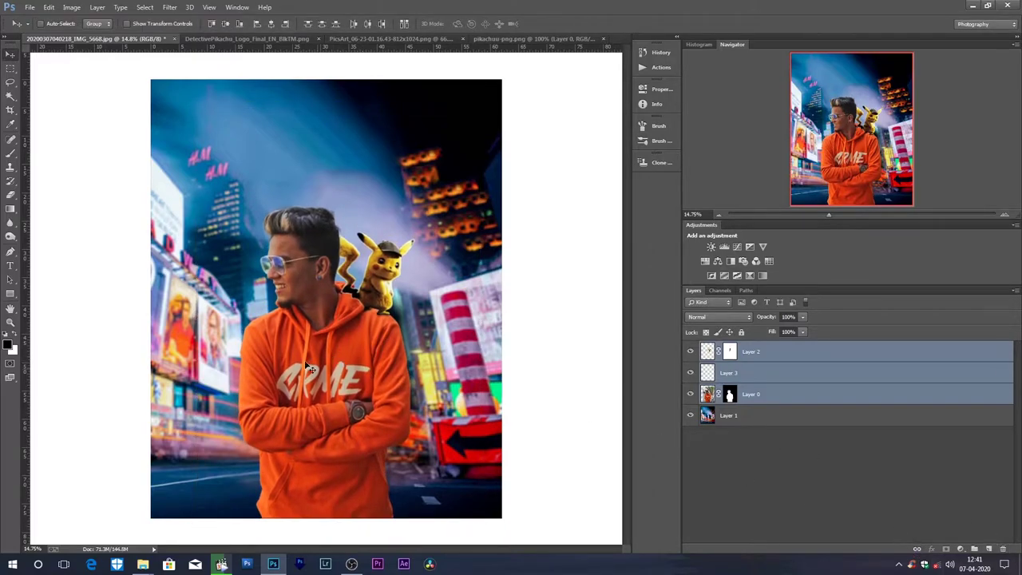
# Step: Select only the man's Layer 0 and open the Camera Raw Filter
pyautogui.rightClick(309, 365)
pyautogui.click(317, 366)
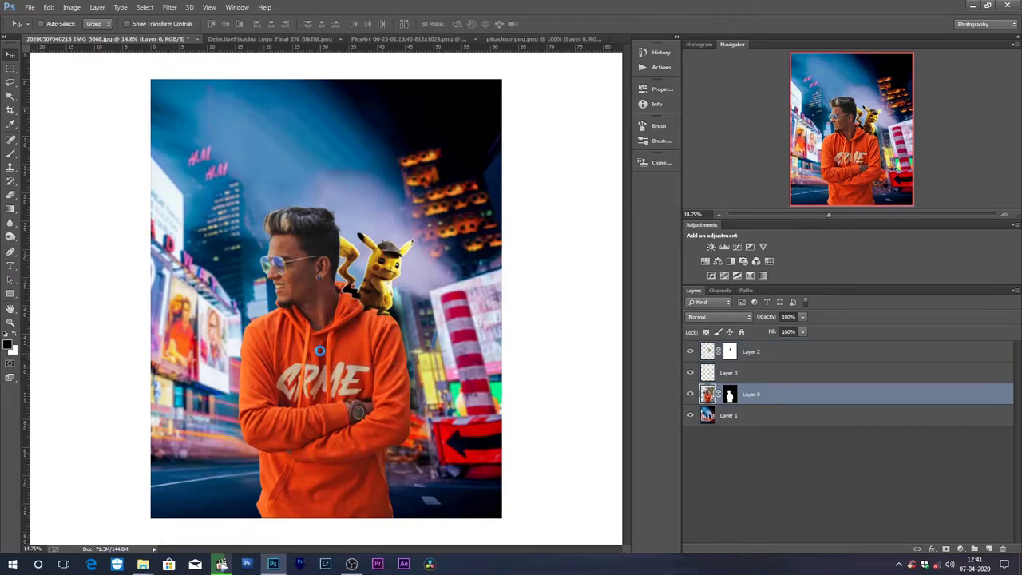
pyautogui.hotkey('shift', 'ctrl', 'a')
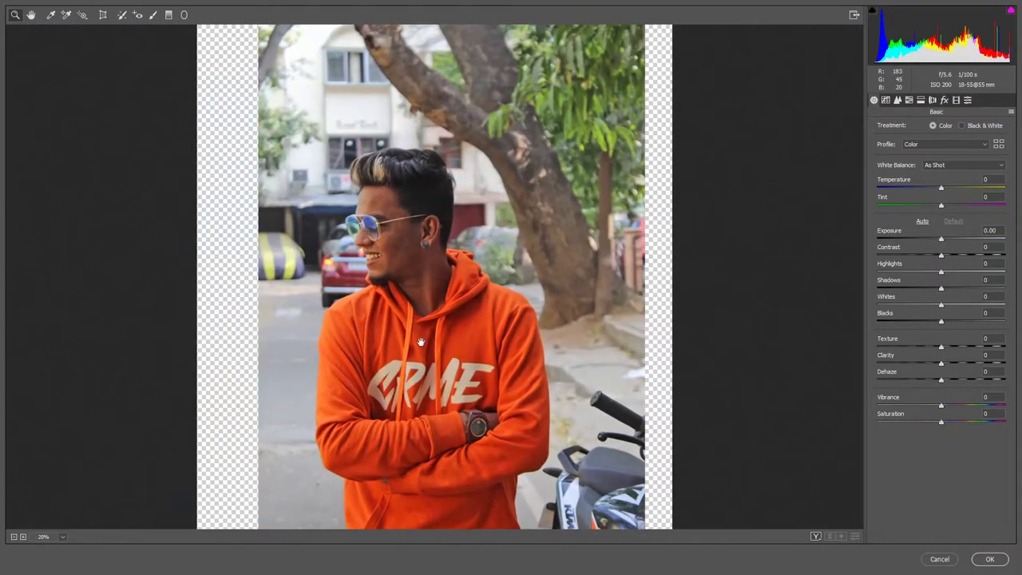
# Step: Set Exposure +0.40, Shadows +29, Whites -18, Blacks -31, Clarity +10, Dehaze -14, Vibrance +10, Saturation +3
pyautogui.click(948, 239)
pyautogui.click(959, 288)
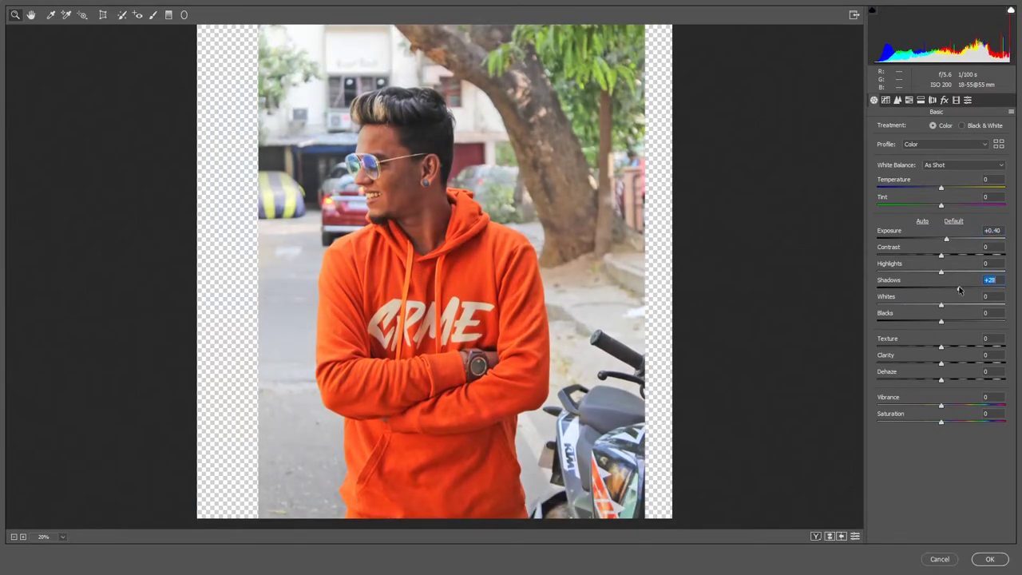
pyautogui.click(929, 305)
pyautogui.click(921, 321)
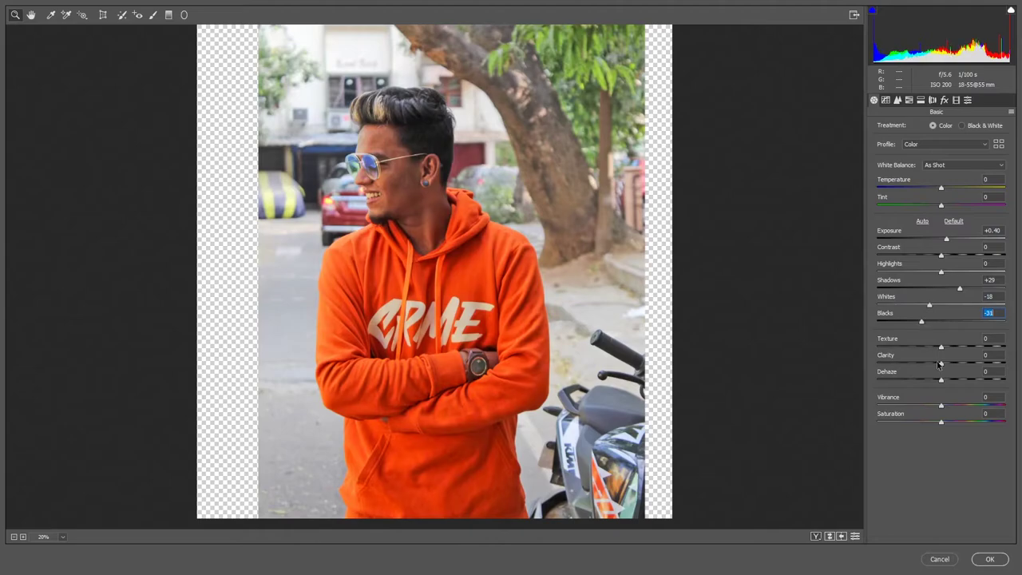
pyautogui.click(948, 363)
pyautogui.moveTo(946, 365); pyautogui.dragTo(937, 389)
pyautogui.click(934, 379)
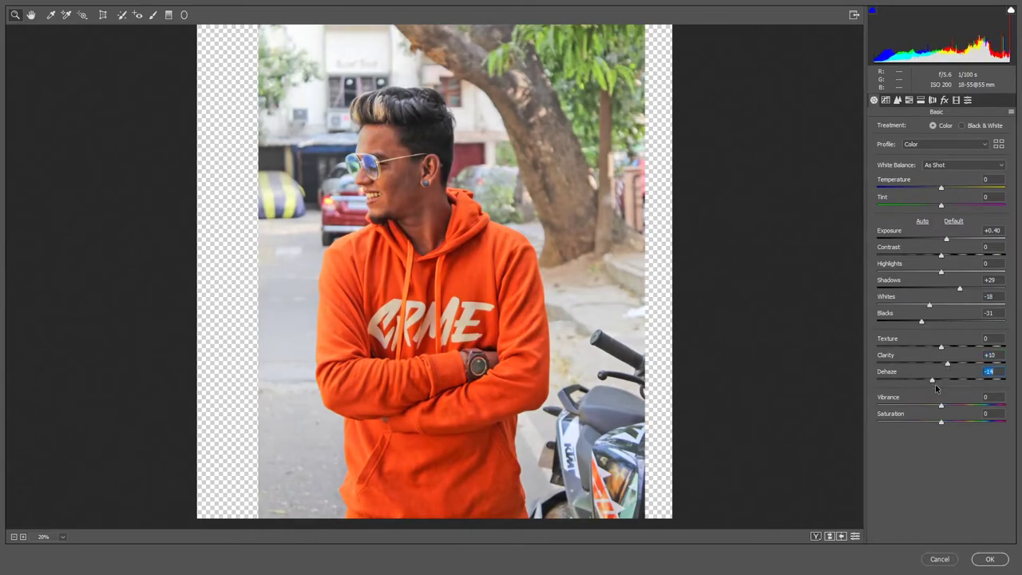
pyautogui.write('10')
pyautogui.moveTo(943, 421); pyautogui.dragTo(944, 420)
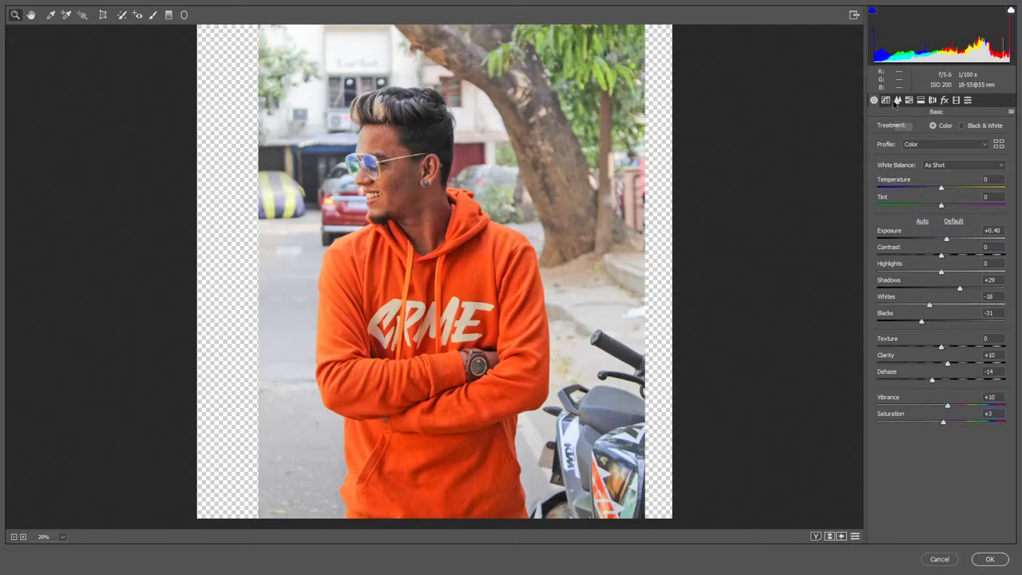
# Step: Lift the darks on the tone curve, set luminance detail to 16, add sharpening masking, and apply
pyautogui.click(886, 100)
pyautogui.moveTo(946, 329); pyautogui.dragTo(946, 345)
pyautogui.click(897, 101)
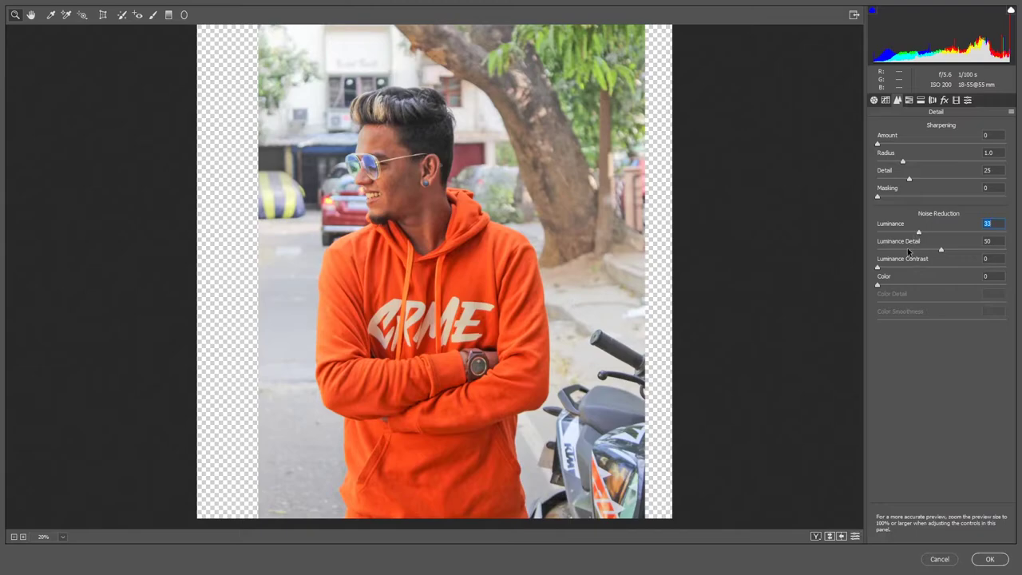
pyautogui.moveTo(902, 249); pyautogui.dragTo(903, 253)
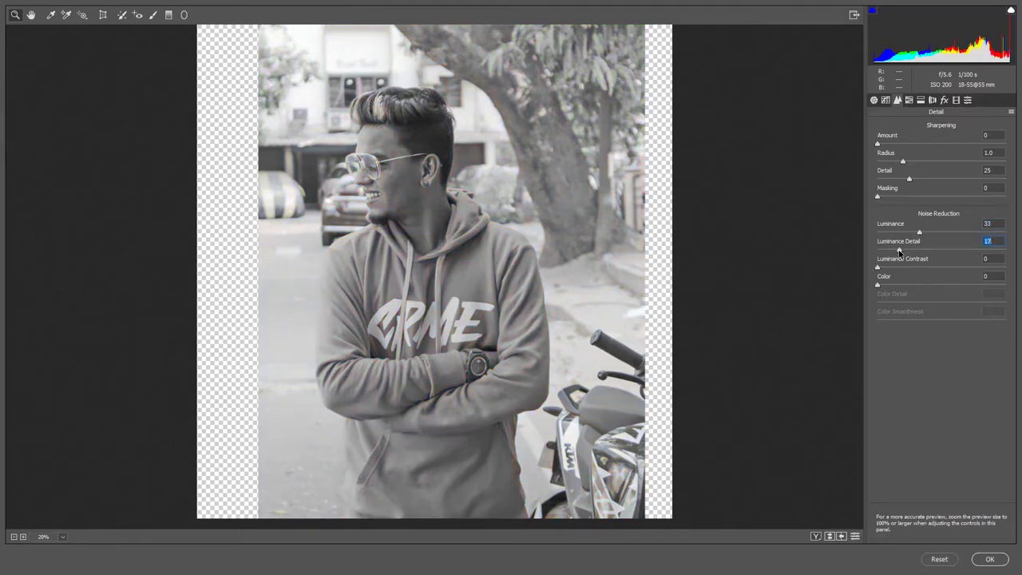
pyautogui.moveTo(898, 252); pyautogui.dragTo(898, 252)
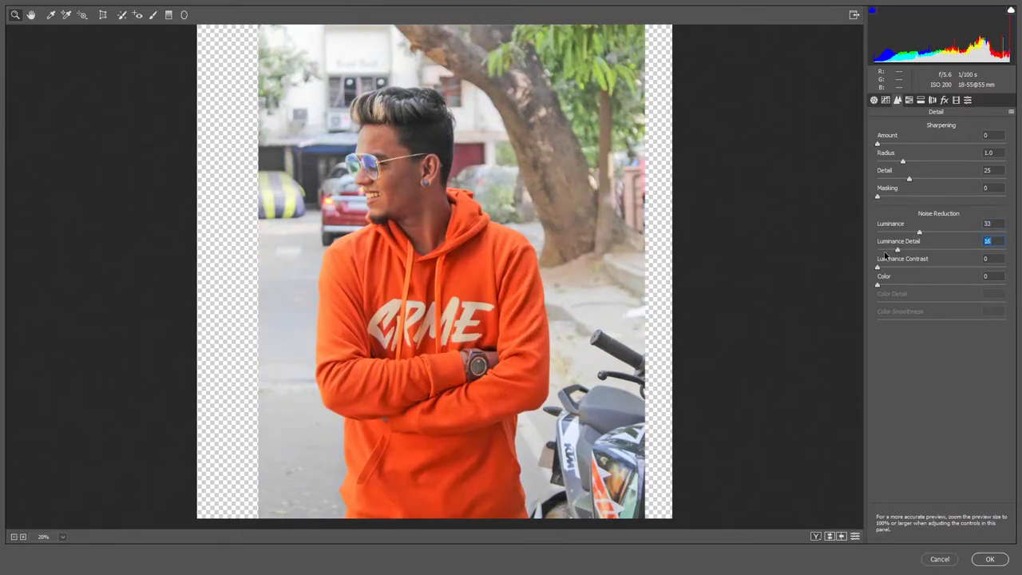
pyautogui.moveTo(880, 199); pyautogui.dragTo(887, 199)
pyautogui.press('Return')
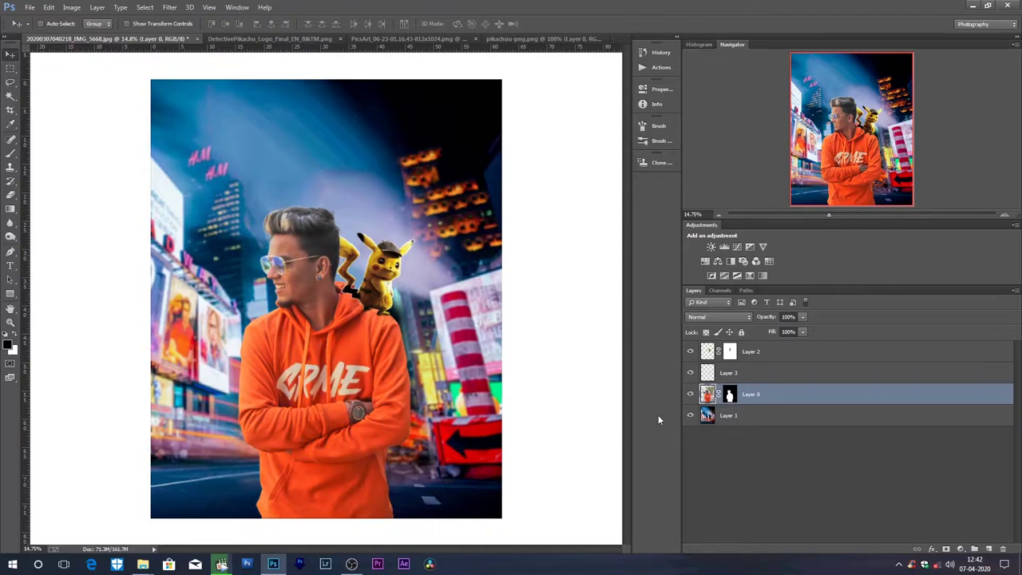
# Step: Lighten the man's hair with a Dodge tool stroke
pyautogui.press('o')
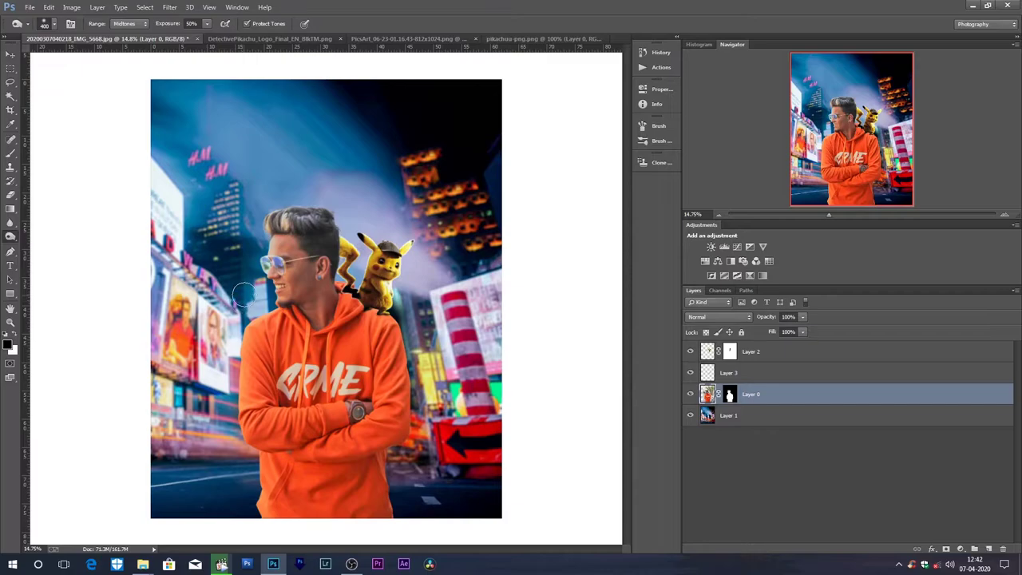
pyautogui.moveTo(276, 201); pyautogui.dragTo(368, 216)
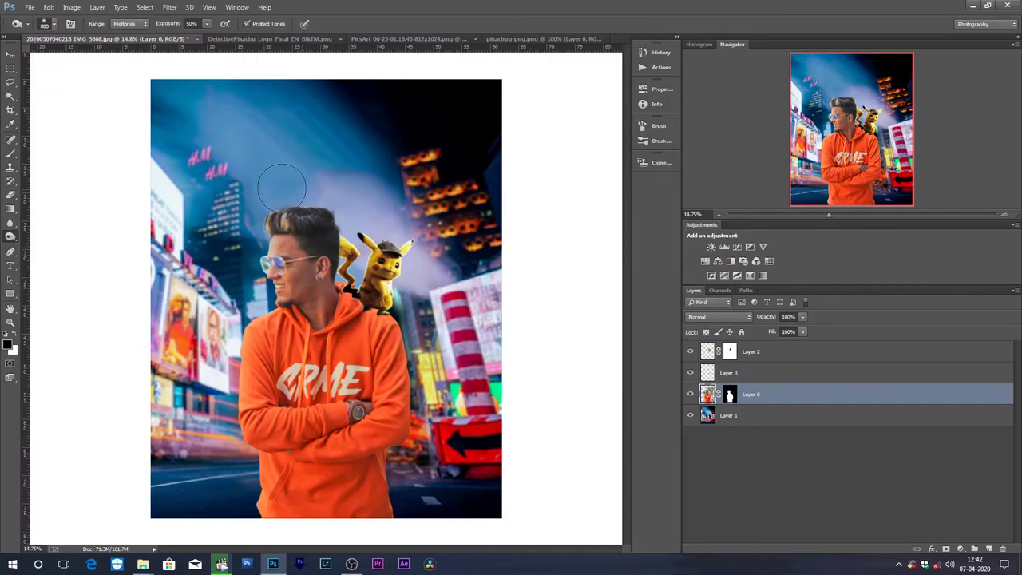
pyautogui.scroll(3, 287, 199)
pyautogui.scroll(2, 287, 199)
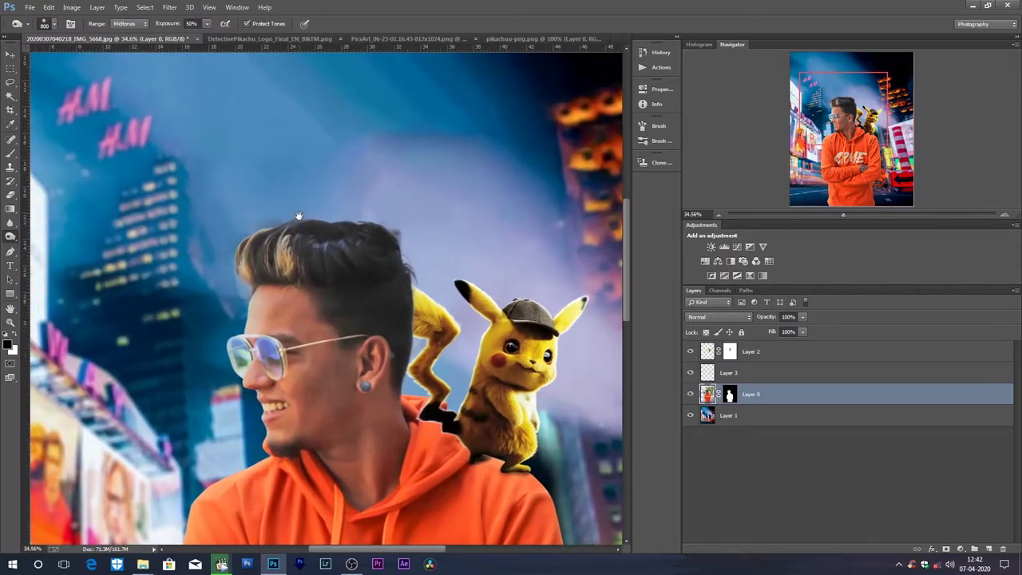
# Step: Brush Layer 0's mask along the hair edge and fit the whole image in view
pyautogui.click(729, 395)
pyautogui.press('b')
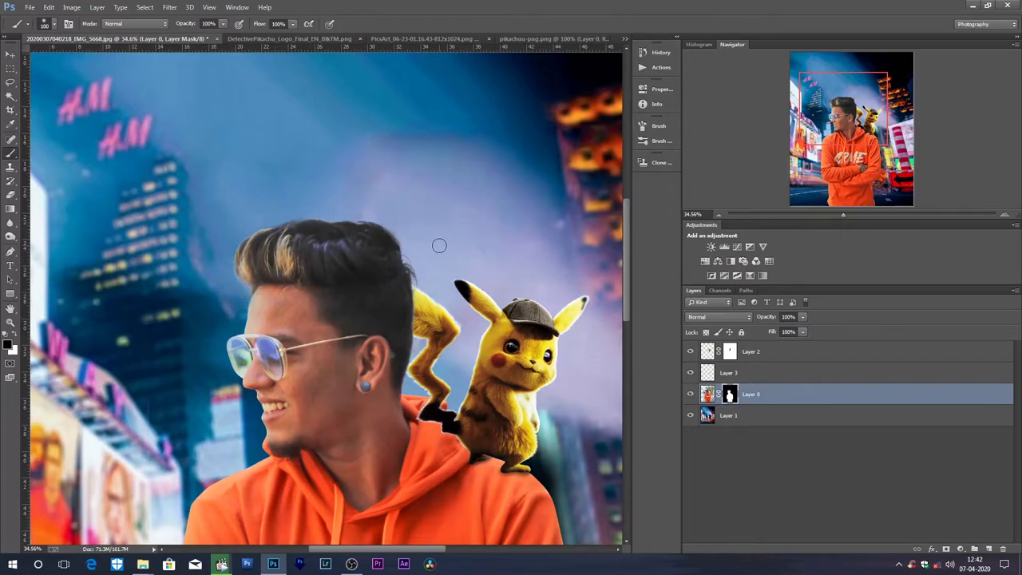
pyautogui.hotkey('ctrl', '0')
pyautogui.scroll(2, 344, 232)
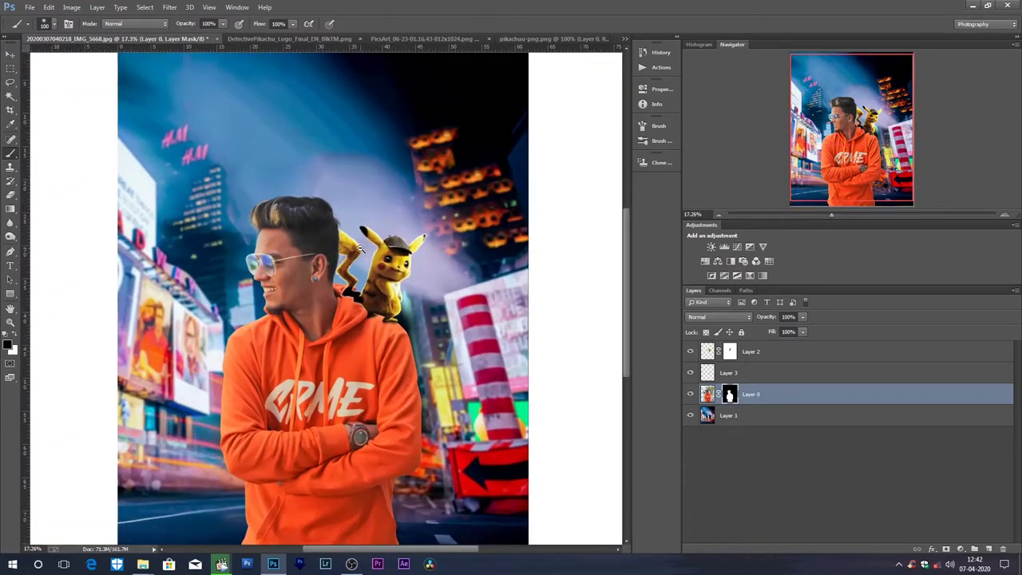
pyautogui.scroll(-1, 367, 226)
pyautogui.press('v')
pyautogui.scroll(-1, 292, 283)
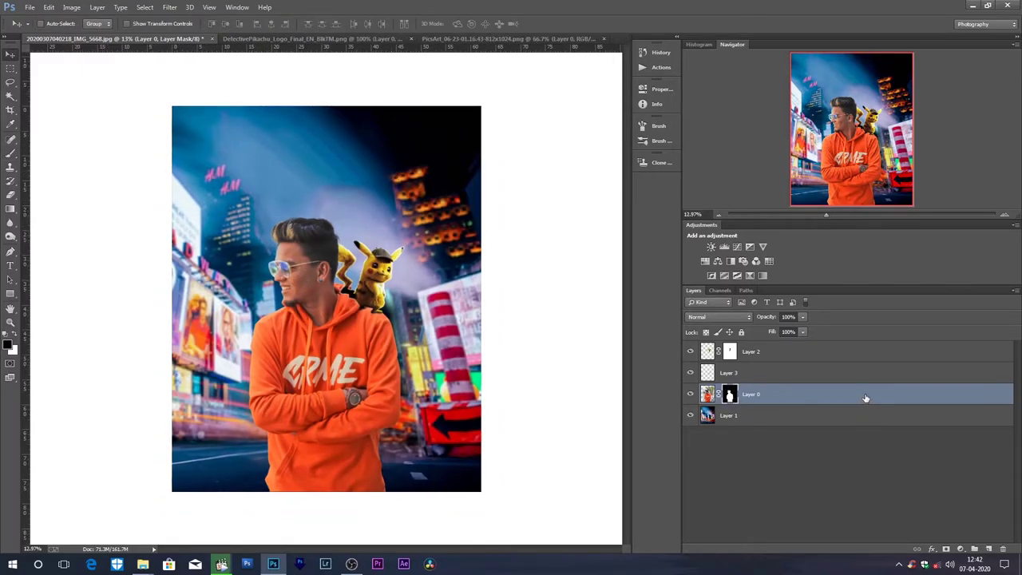
# Step: Duplicate the man's layer twice, apply both copies' masks, and hide Layer 0 copy 2
pyautogui.hotkey('ctrl', 'j')
pyautogui.hotkey('ctrl', 'j')
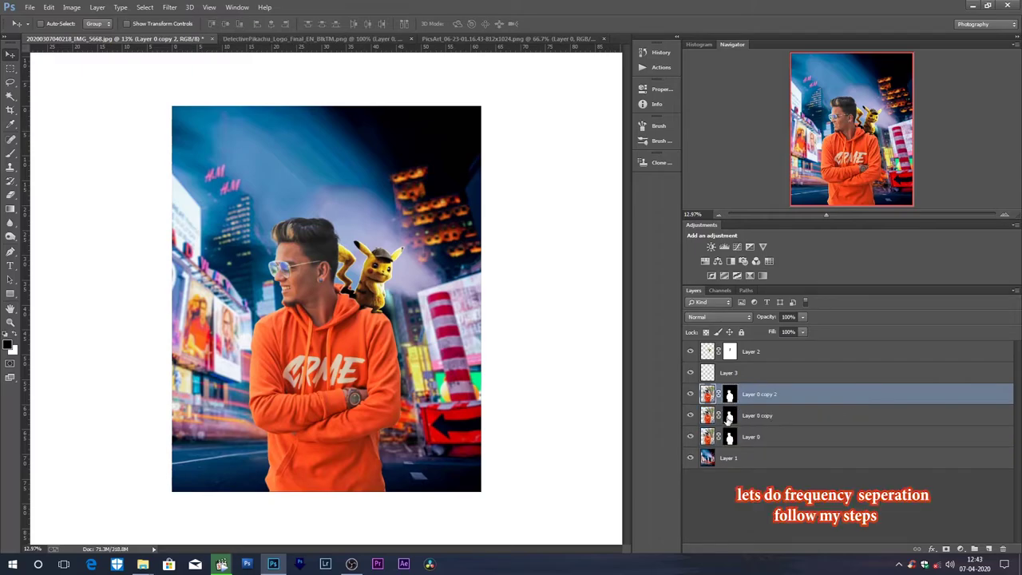
pyautogui.rightClick(728, 416)
pyautogui.click(773, 450)
pyautogui.rightClick(732, 396)
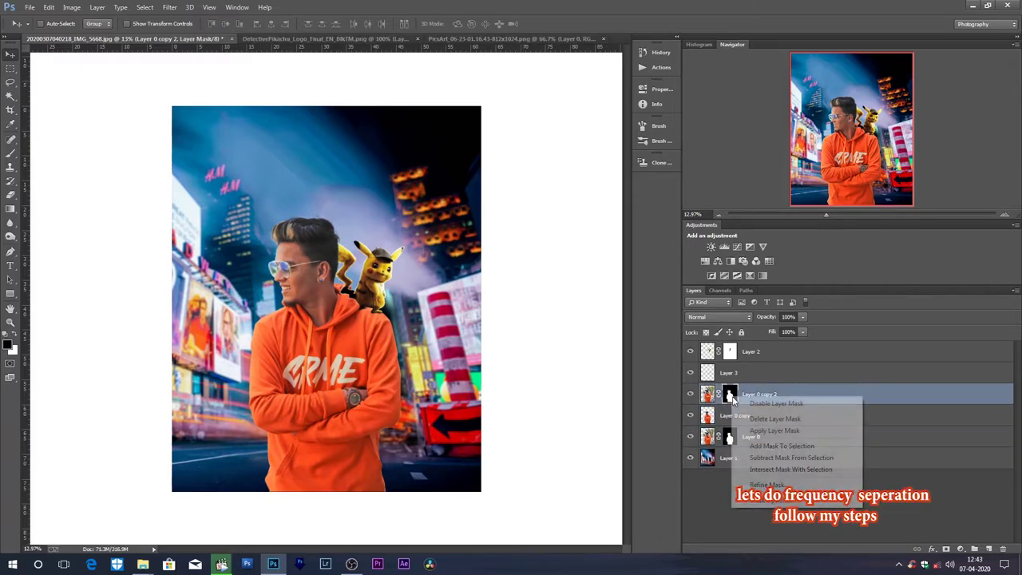
pyautogui.click(773, 430)
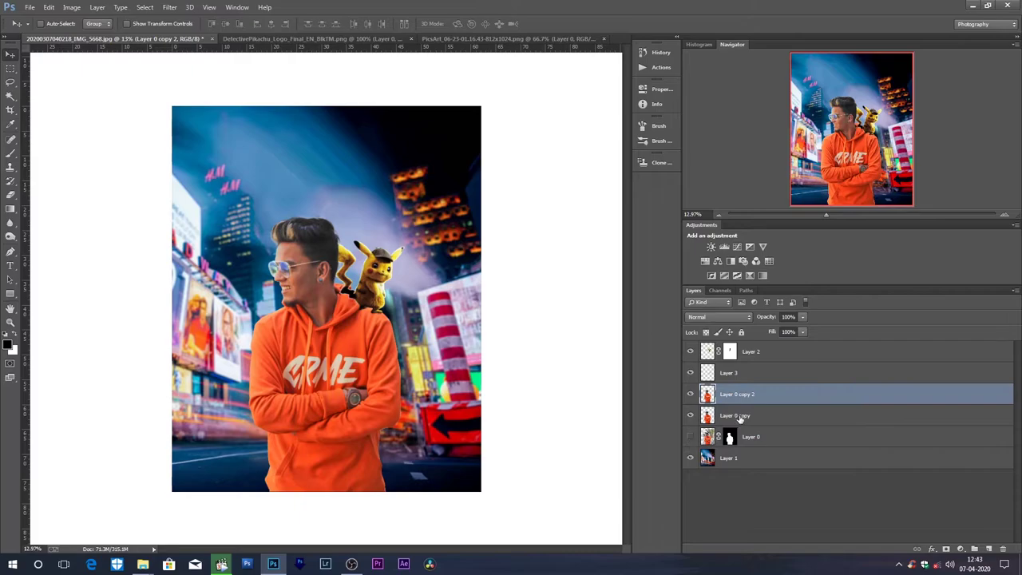
pyautogui.click(739, 416)
pyautogui.click(690, 394)
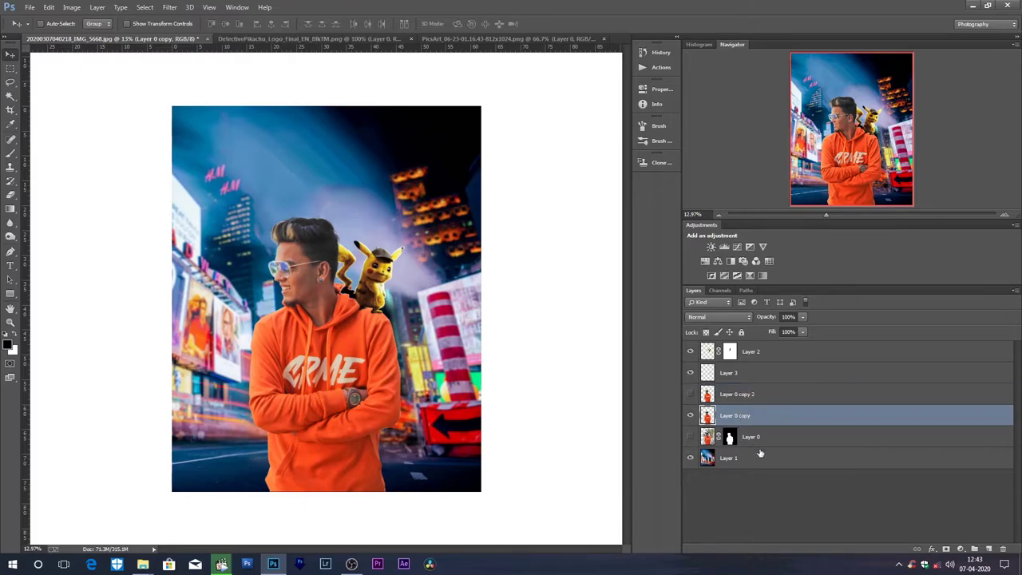
# Step: Gaussian-blur Layer 0 copy at 4 px radius, then reshow and select Layer 0 copy 2
pyautogui.click(170, 8)
pyautogui.moveTo(174, 135)
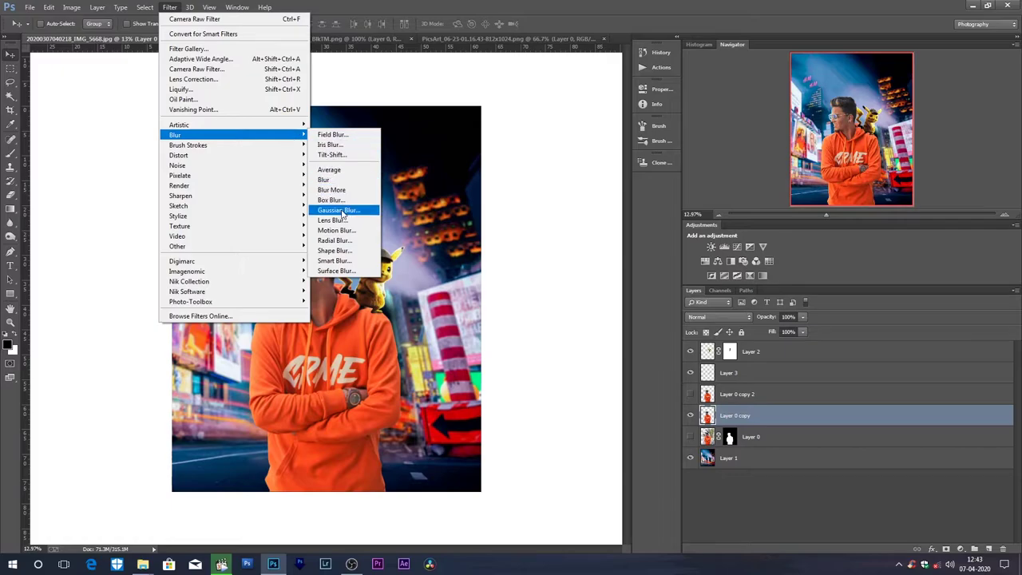
pyautogui.click(342, 210)
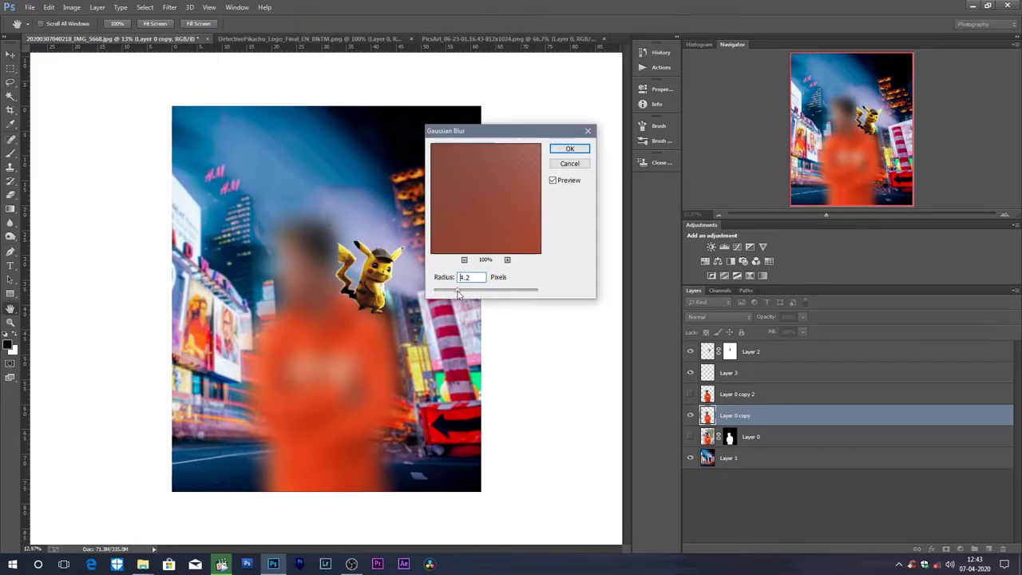
pyautogui.moveTo(459, 293); pyautogui.dragTo(455, 291)
pyautogui.keyDown('ctrl'); pyautogui.click(285, 269); pyautogui.keyUp('ctrl')
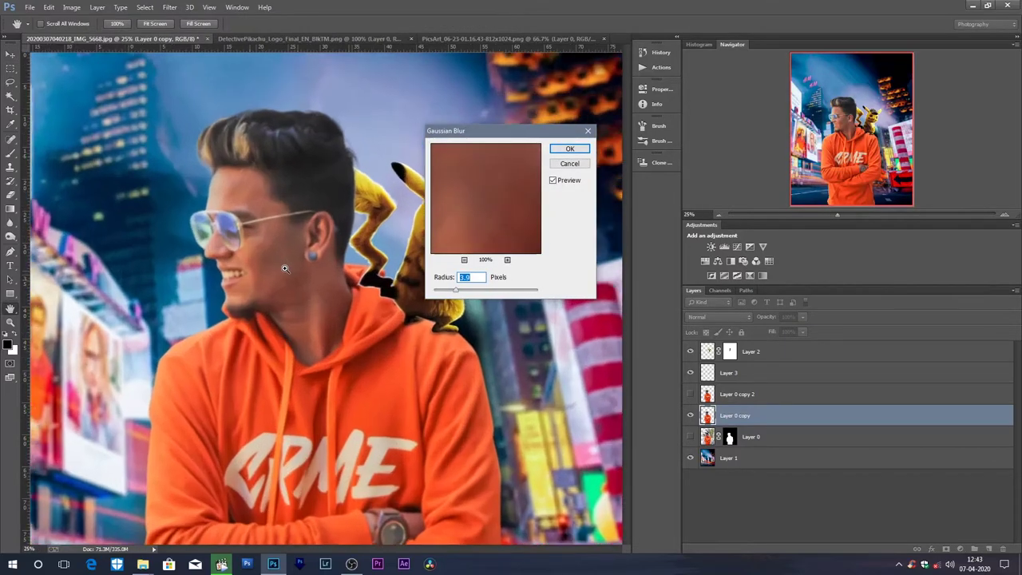
pyautogui.moveTo(283, 263); pyautogui.dragTo(301, 262)
pyautogui.write('4')
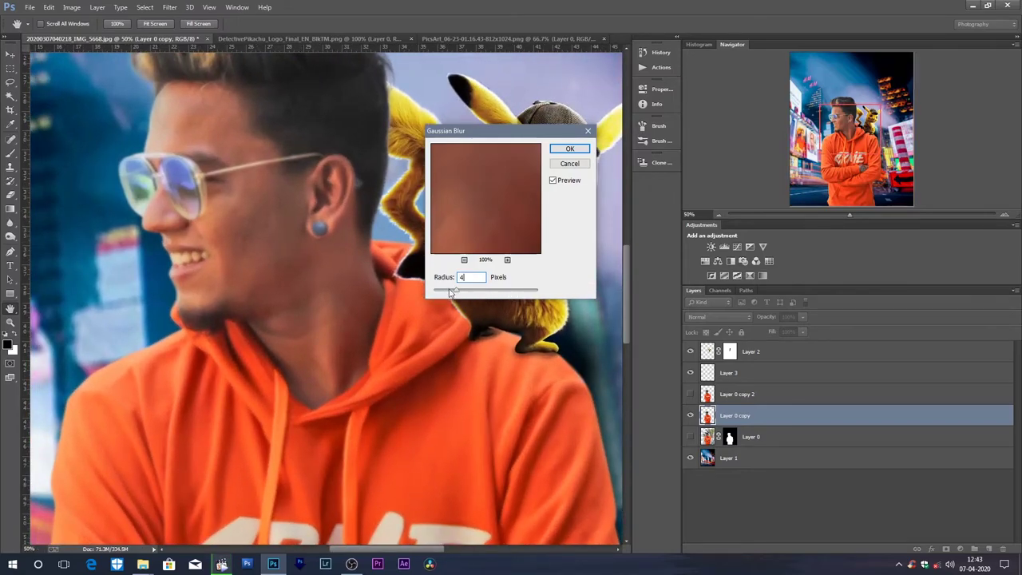
pyautogui.press('Return')
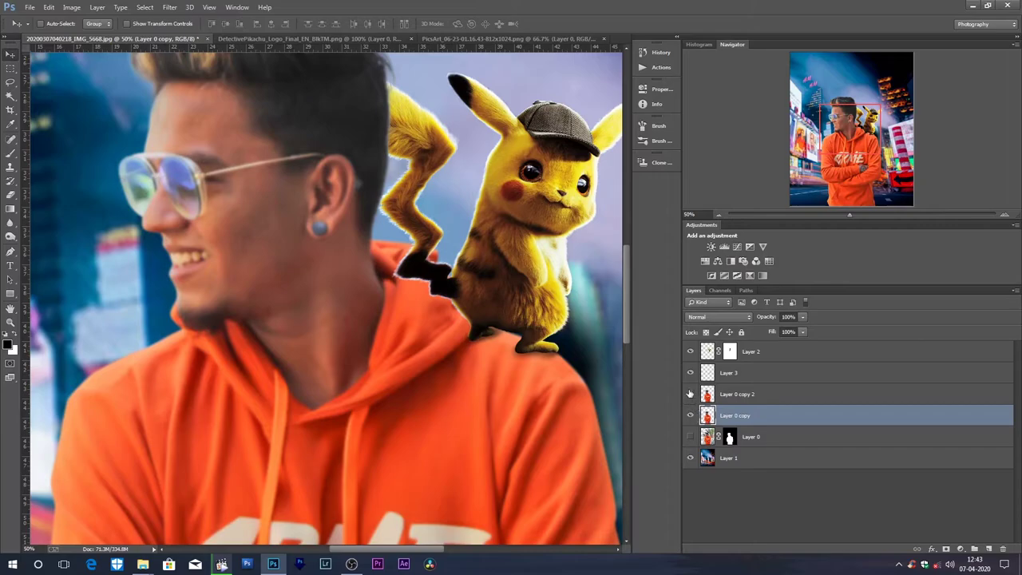
pyautogui.click(690, 394)
pyautogui.click(733, 396)
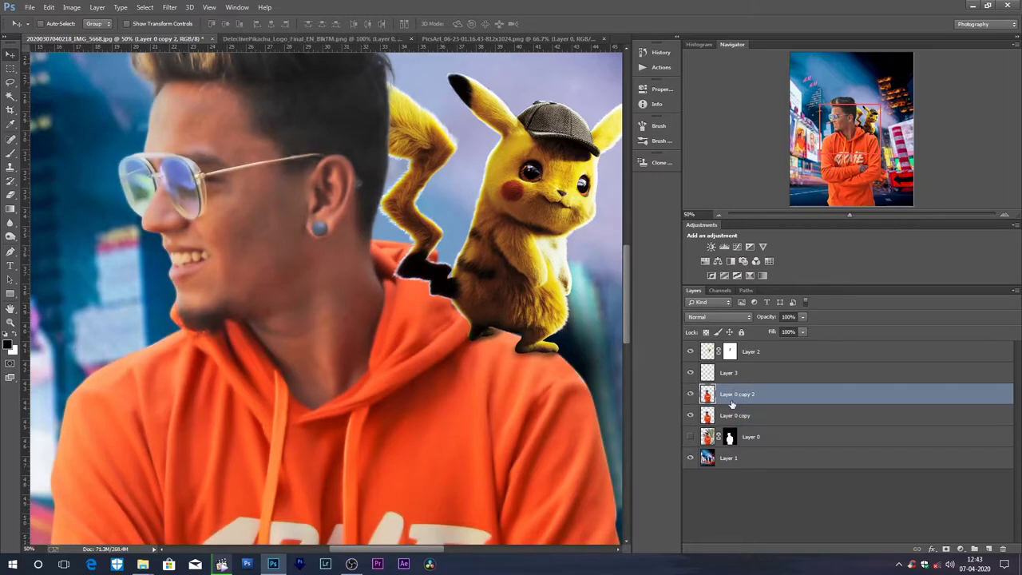
# Step: Apply Image from Layer 0 copy to the top copy with Subtract, Scale 2, Offset 128
pyautogui.click(71, 8)
pyautogui.click(111, 162)
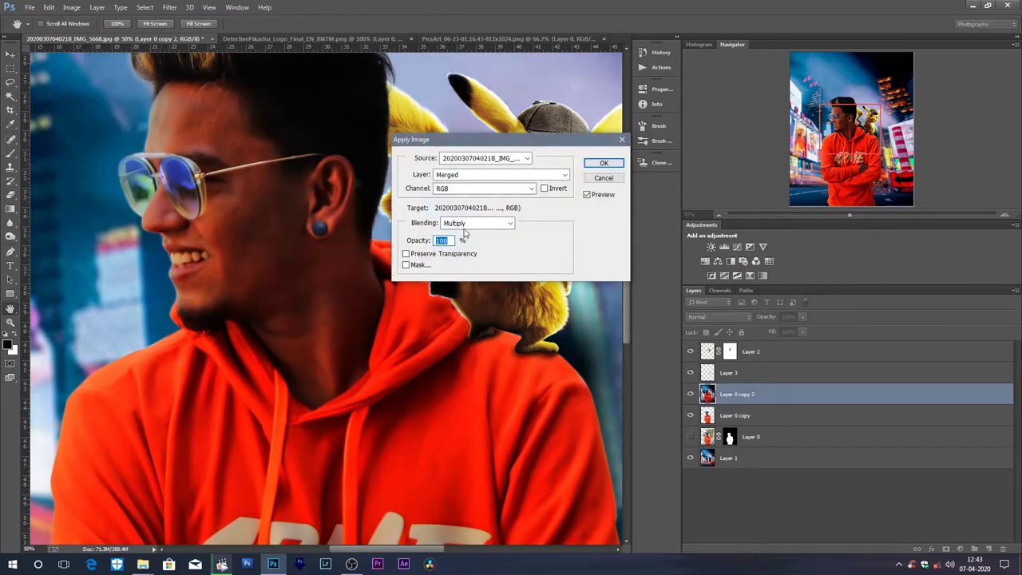
pyautogui.click(466, 226)
pyautogui.click(475, 430)
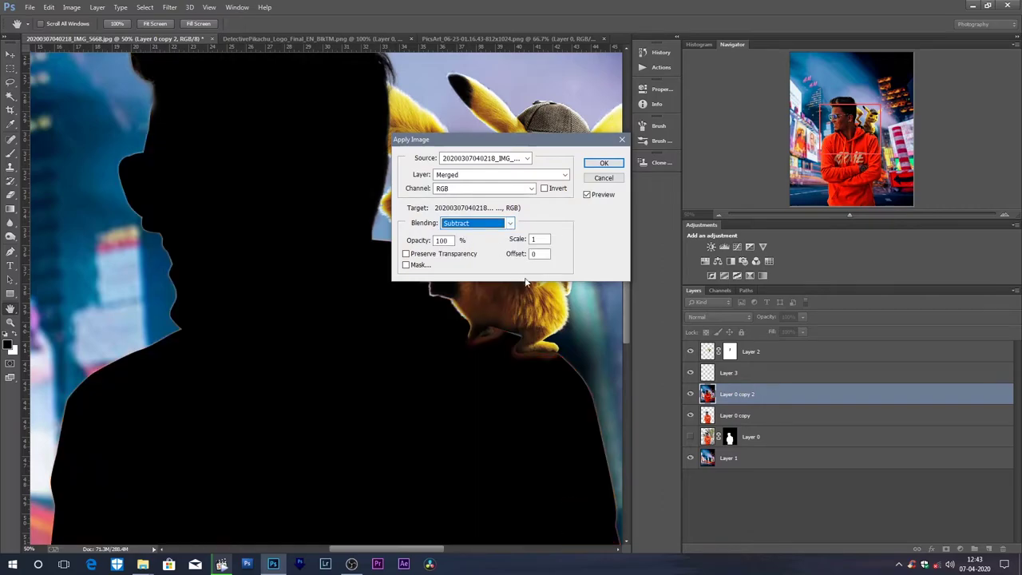
pyautogui.click(539, 238)
pyautogui.write('2')
pyautogui.write('128')
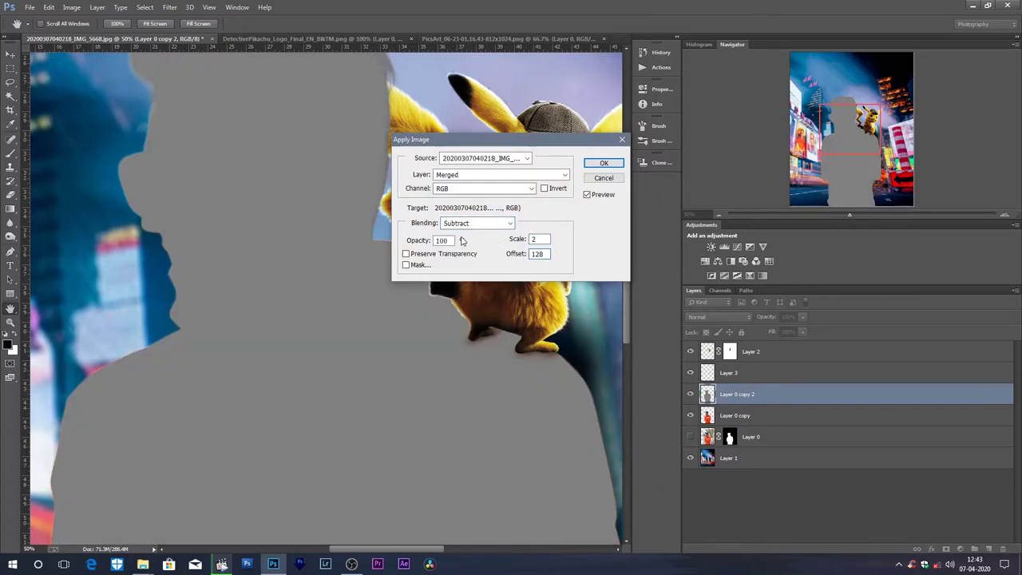
pyautogui.click(476, 176)
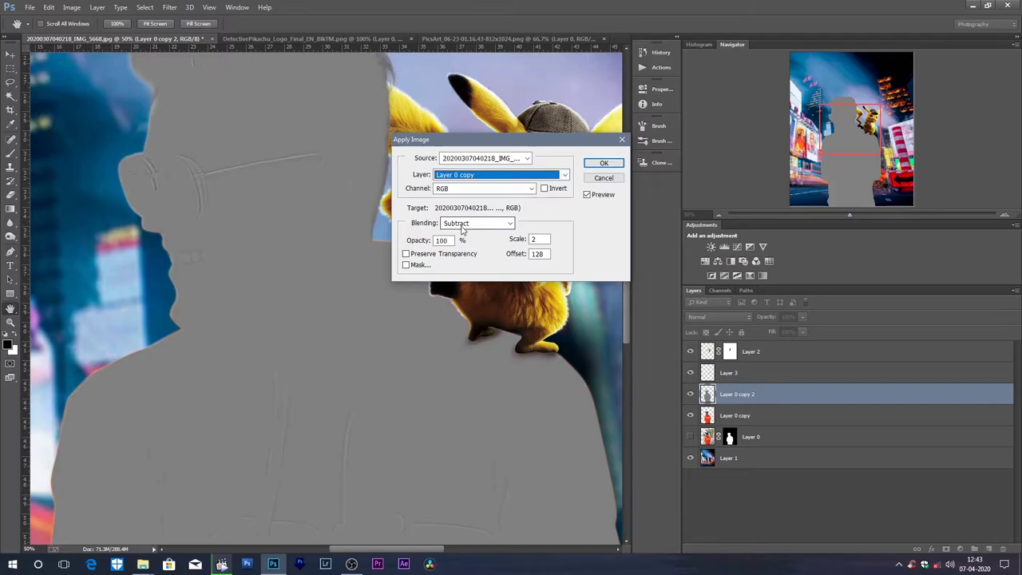
pyautogui.click(602, 163)
# Step: Set the detail layer's blend mode to Linear Light and centre the face in view
pyautogui.click(729, 317)
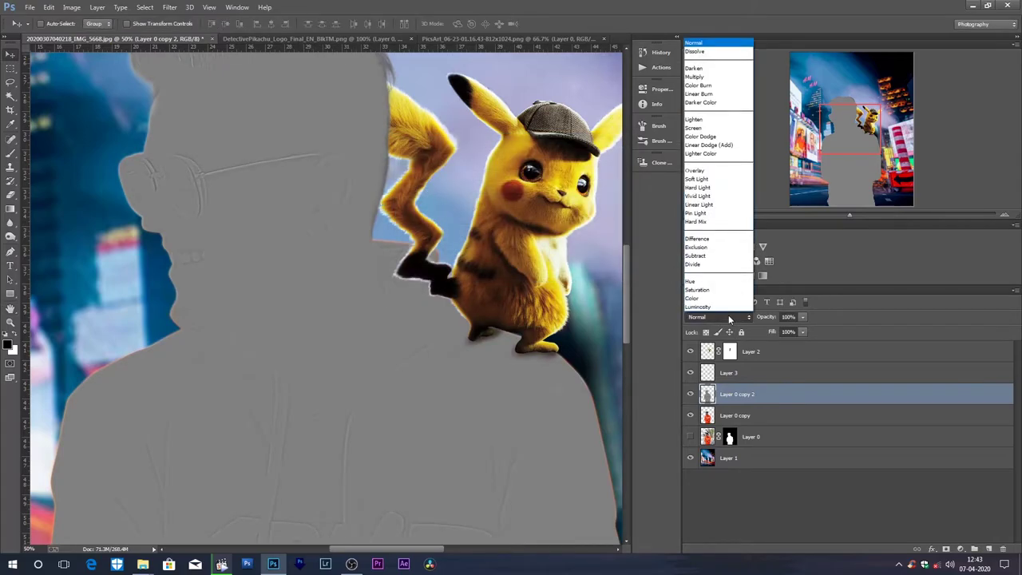
pyautogui.click(699, 204)
pyautogui.moveTo(369, 268); pyautogui.dragTo(441, 335)
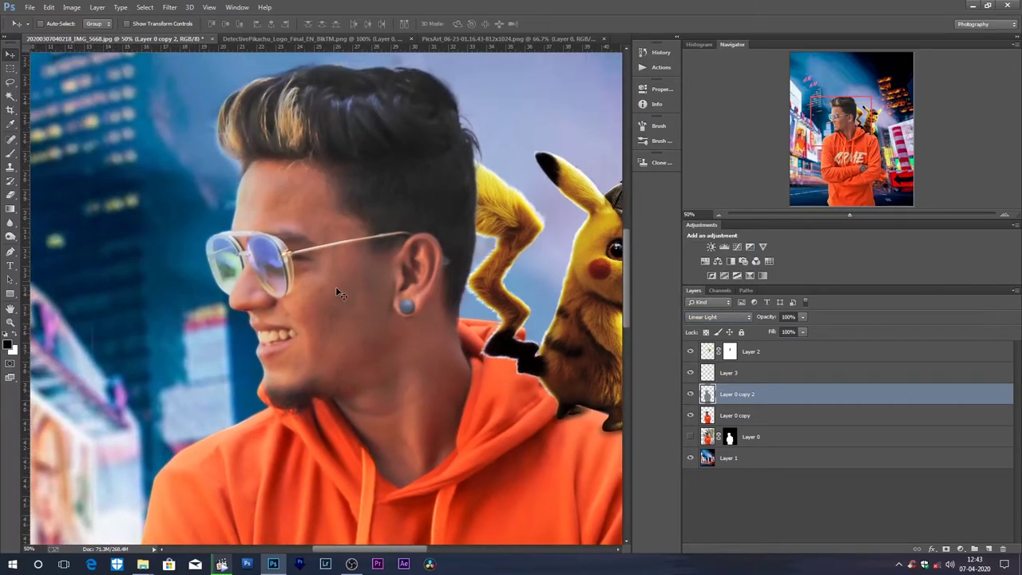
pyautogui.moveTo(341, 295)
pyautogui.mouseDown()
pyautogui.moveTo(376, 251)
pyautogui.moveTo(382, 296)
pyautogui.mouseUp()
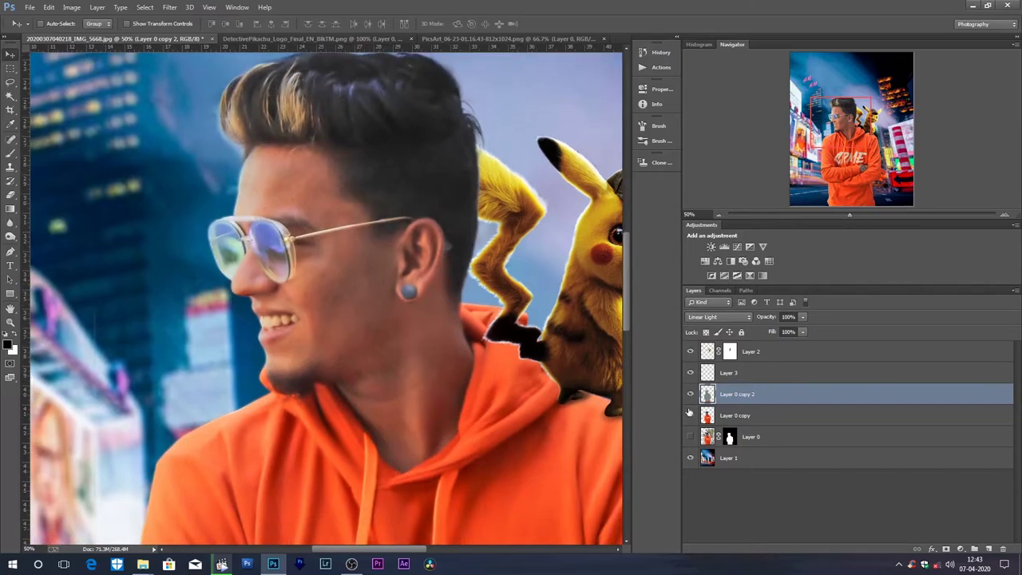
# Step: Hide Layer 0 copy 2 and make Layer 0 copy the active layer
pyautogui.click(690, 394)
pyautogui.click(703, 415)
pyautogui.scroll(2, 393, 329)
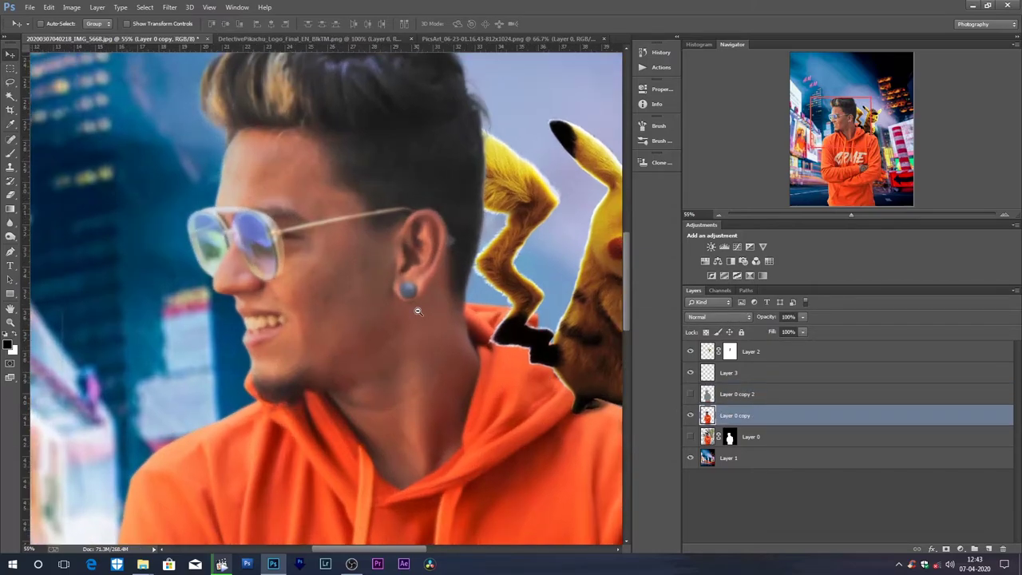
pyautogui.scroll(-2, 394, 330)
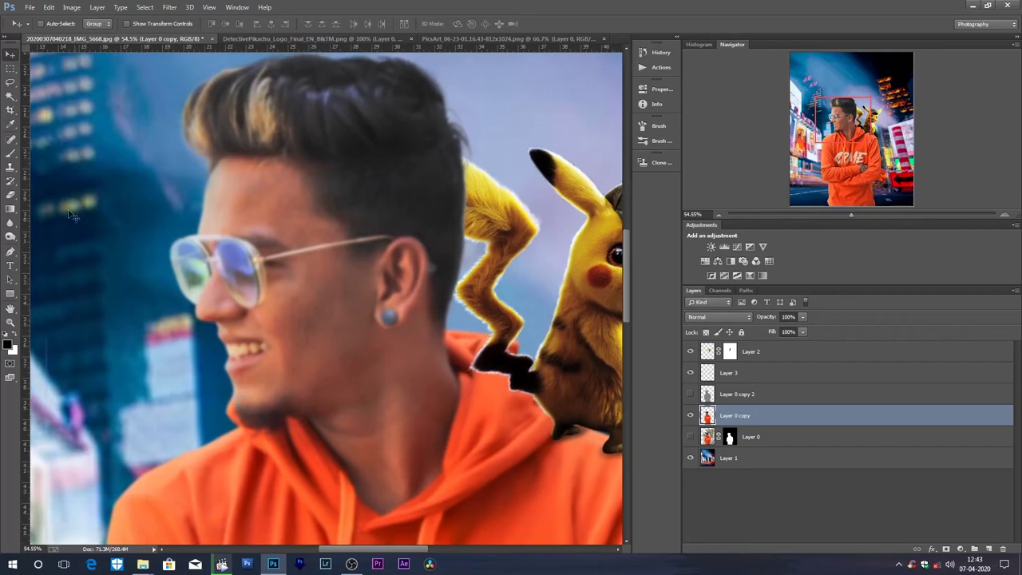
# Step: Switch to the Mixer Brush with Wet 10%, Load 80%, Flow 12% and a clean brush
pyautogui.rightClick(11, 152)
pyautogui.click(64, 185)
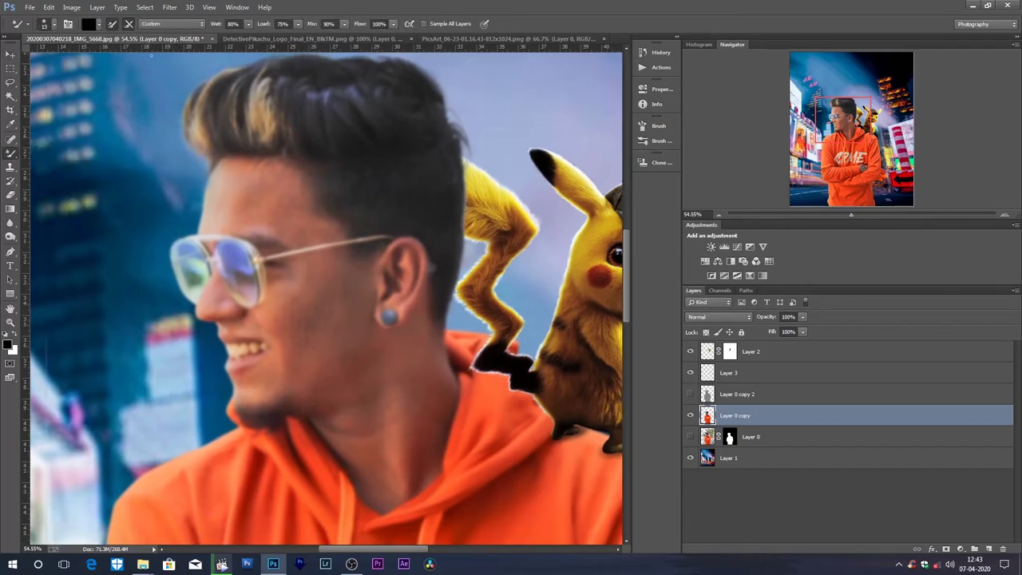
pyautogui.click(233, 24)
pyautogui.click(282, 24)
pyautogui.write('80')
pyautogui.click(379, 24)
pyautogui.press('BackSpace')
pyautogui.write('2')
pyautogui.scroll(2, 237, 185)
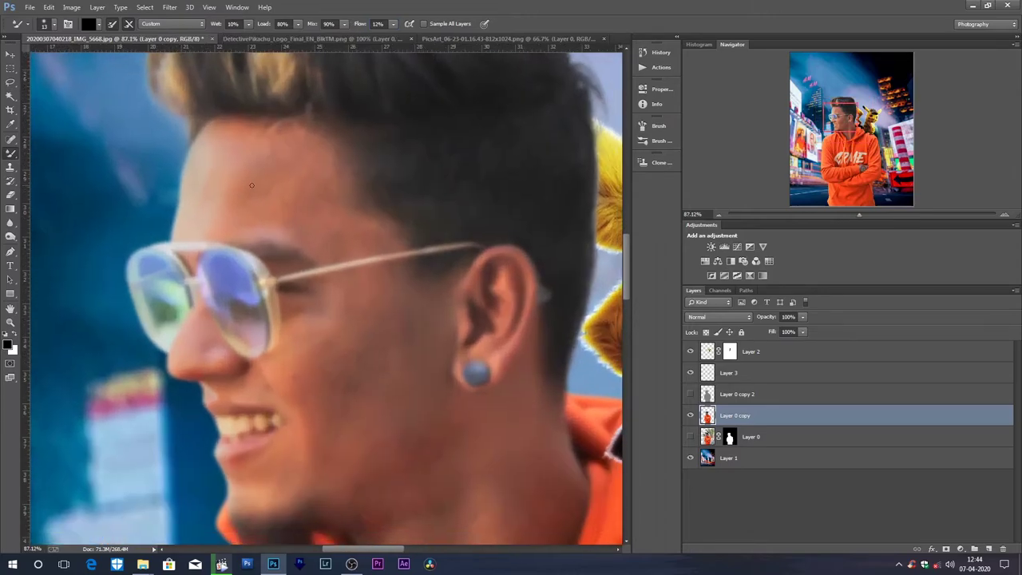
pyautogui.click(115, 26)
# Step: Blend the skin tones across the forehead, jaw and cheek with the mixer brush
pyautogui.press(']')
pyautogui.press(']')
pyautogui.press(']')
pyautogui.press(']')
pyautogui.press(']')
pyautogui.press(']')
pyautogui.moveTo(265, 174)
pyautogui.mouseDown()
pyautogui.moveTo(269, 155)
pyautogui.moveTo(285, 148)
pyautogui.moveTo(299, 159)
pyautogui.moveTo(270, 171)
pyautogui.moveTo(242, 205)
pyautogui.moveTo(344, 236)
pyautogui.moveTo(329, 232)
pyautogui.moveTo(315, 167)
pyautogui.moveTo(257, 143)
pyautogui.moveTo(283, 161)
pyautogui.moveTo(284, 143)
pyautogui.moveTo(215, 164)
pyautogui.moveTo(200, 213)
pyautogui.moveTo(367, 242)
pyautogui.mouseUp()
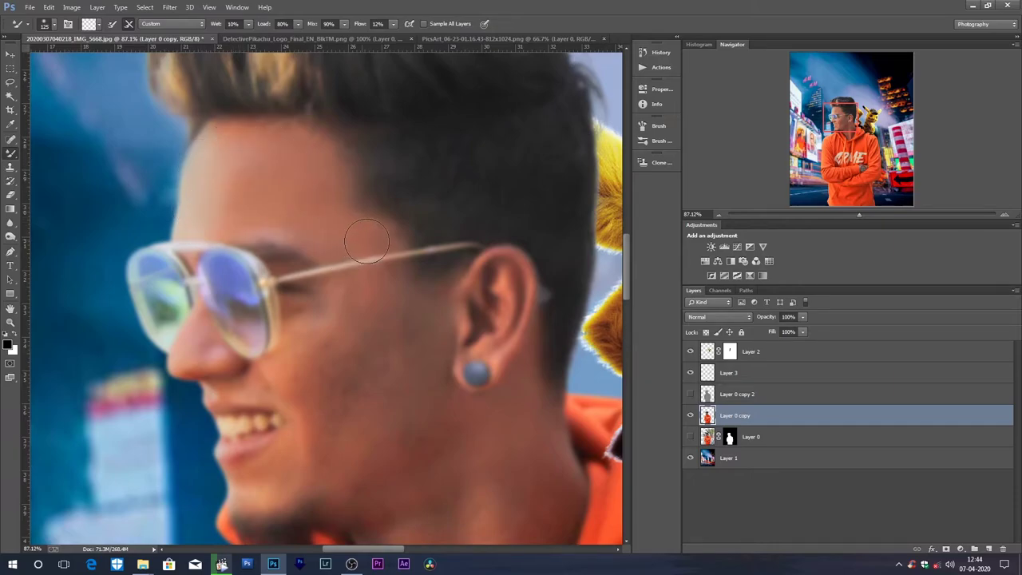
pyautogui.moveTo(341, 343)
pyautogui.mouseDown()
pyautogui.moveTo(315, 183)
pyautogui.moveTo(327, 153)
pyautogui.moveTo(344, 162)
pyautogui.moveTo(333, 213)
pyautogui.moveTo(378, 210)
pyautogui.moveTo(267, 258)
pyautogui.moveTo(208, 236)
pyautogui.moveTo(262, 178)
pyautogui.moveTo(87, 199)
pyautogui.moveTo(151, 181)
pyautogui.moveTo(250, 214)
pyautogui.moveTo(269, 171)
pyautogui.moveTo(304, 138)
pyautogui.moveTo(292, 232)
pyautogui.moveTo(320, 221)
pyautogui.moveTo(381, 279)
pyautogui.moveTo(391, 194)
pyautogui.moveTo(306, 223)
pyautogui.moveTo(216, 327)
pyautogui.moveTo(285, 342)
pyautogui.mouseUp()
pyautogui.press('[')
pyautogui.press('[')
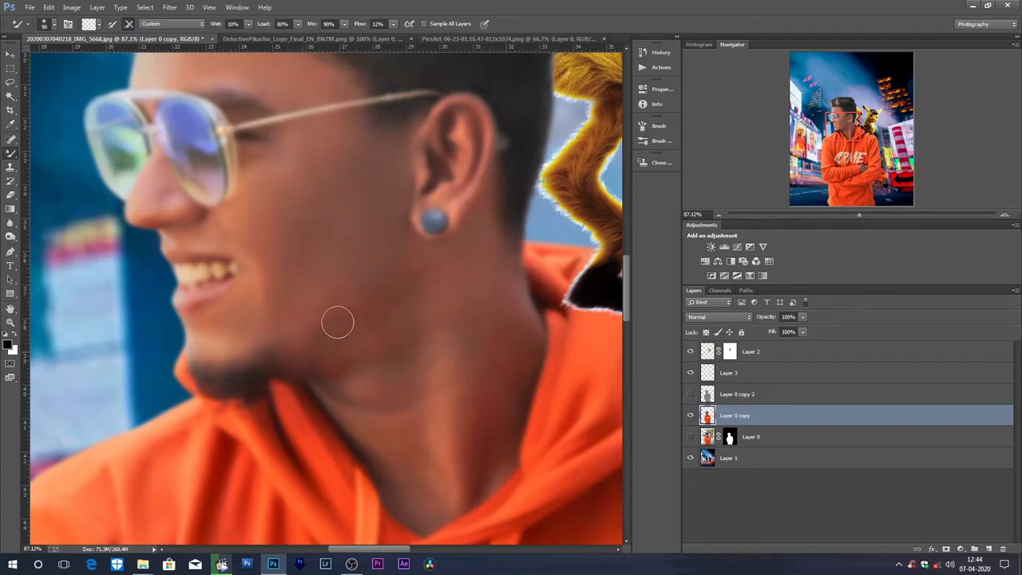
pyautogui.moveTo(337, 323)
pyautogui.mouseDown()
pyautogui.moveTo(310, 349)
pyautogui.moveTo(406, 258)
pyautogui.moveTo(388, 301)
pyautogui.moveTo(416, 279)
pyautogui.mouseUp()
# Step: Blend the skin tones on the neck smooth
pyautogui.moveTo(404, 273); pyautogui.dragTo(360, 296)
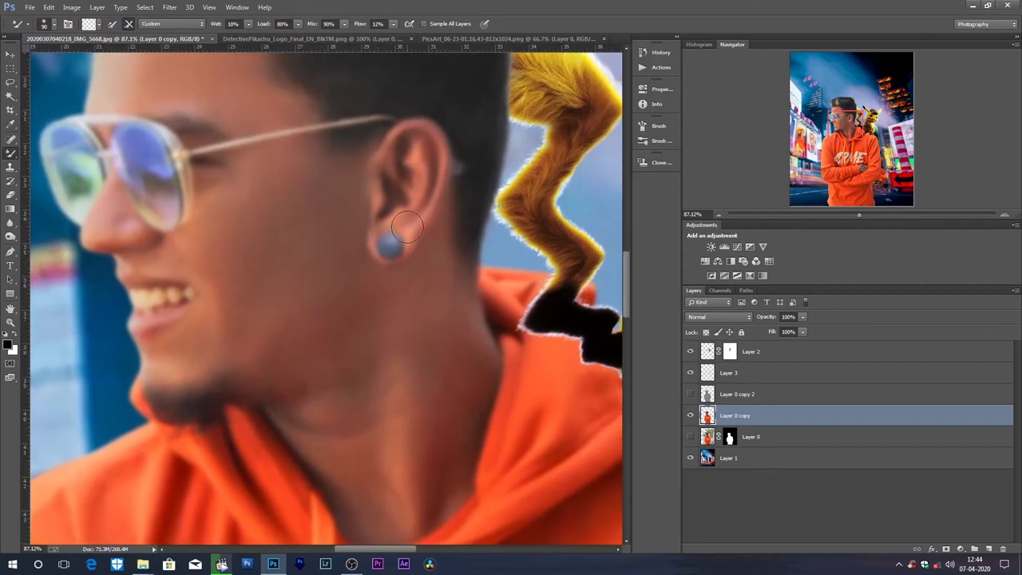
pyautogui.moveTo(424, 284); pyautogui.dragTo(398, 204)
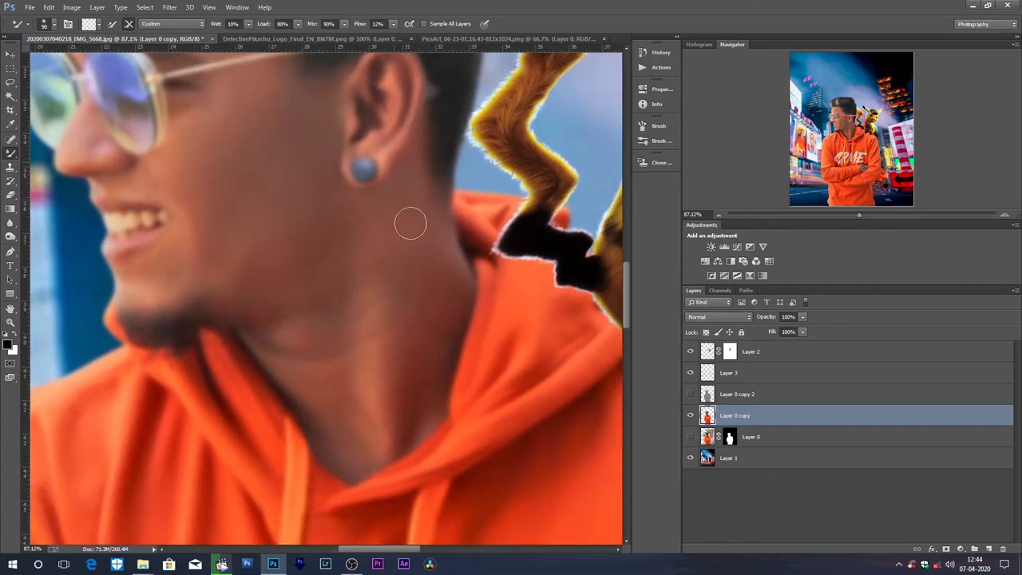
pyautogui.moveTo(456, 281)
pyautogui.mouseDown()
pyautogui.moveTo(413, 378)
pyautogui.moveTo(399, 327)
pyautogui.moveTo(353, 311)
pyautogui.moveTo(381, 296)
pyautogui.moveTo(413, 312)
pyautogui.moveTo(333, 356)
pyautogui.moveTo(354, 434)
pyautogui.moveTo(372, 440)
pyautogui.moveTo(279, 333)
pyautogui.moveTo(266, 353)
pyautogui.moveTo(279, 356)
pyautogui.moveTo(303, 304)
pyautogui.moveTo(333, 365)
pyautogui.moveTo(345, 271)
pyautogui.moveTo(266, 310)
pyautogui.moveTo(331, 228)
pyautogui.moveTo(367, 224)
pyautogui.moveTo(395, 183)
pyautogui.moveTo(306, 277)
pyautogui.moveTo(210, 273)
pyautogui.moveTo(203, 229)
pyautogui.moveTo(241, 310)
pyautogui.moveTo(299, 247)
pyautogui.moveTo(347, 255)
pyautogui.moveTo(273, 251)
pyautogui.moveTo(251, 235)
pyautogui.moveTo(281, 164)
pyautogui.moveTo(405, 286)
pyautogui.mouseUp()
pyautogui.scroll(-2, 370, 347)
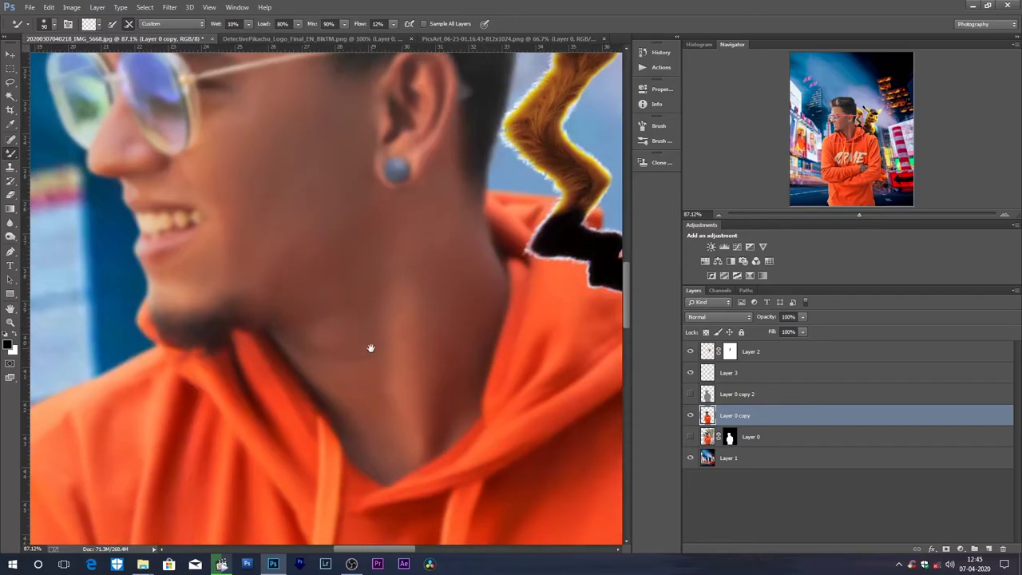
pyautogui.scroll(-1, 370, 346)
pyautogui.scroll(-2, 363, 345)
pyautogui.scroll(-4, 364, 345)
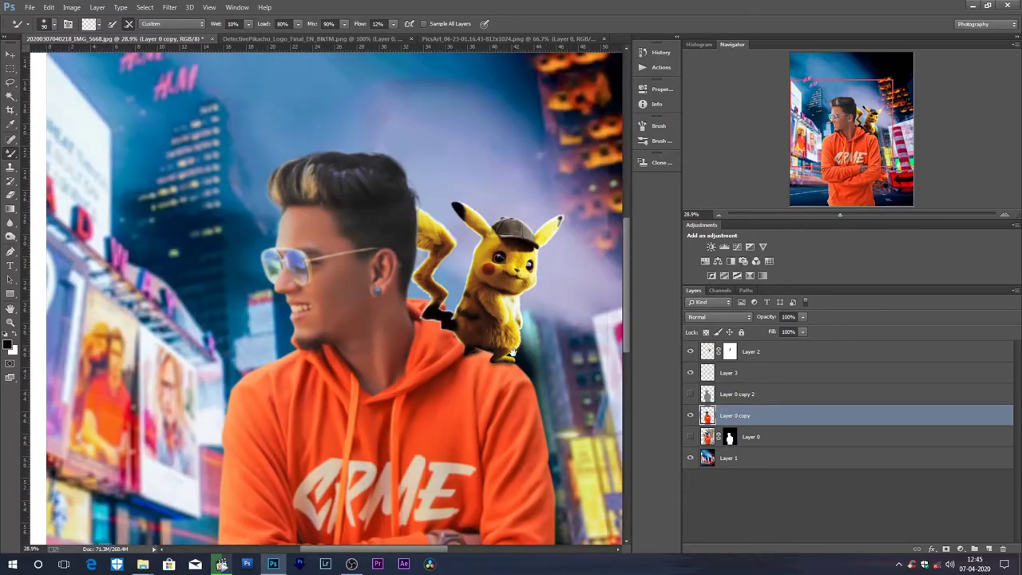
# Step: Show Layer 0 copy 2 and group both frequency layers into a group named fbs
pyautogui.click(690, 396)
pyautogui.scroll(3, 266, 301)
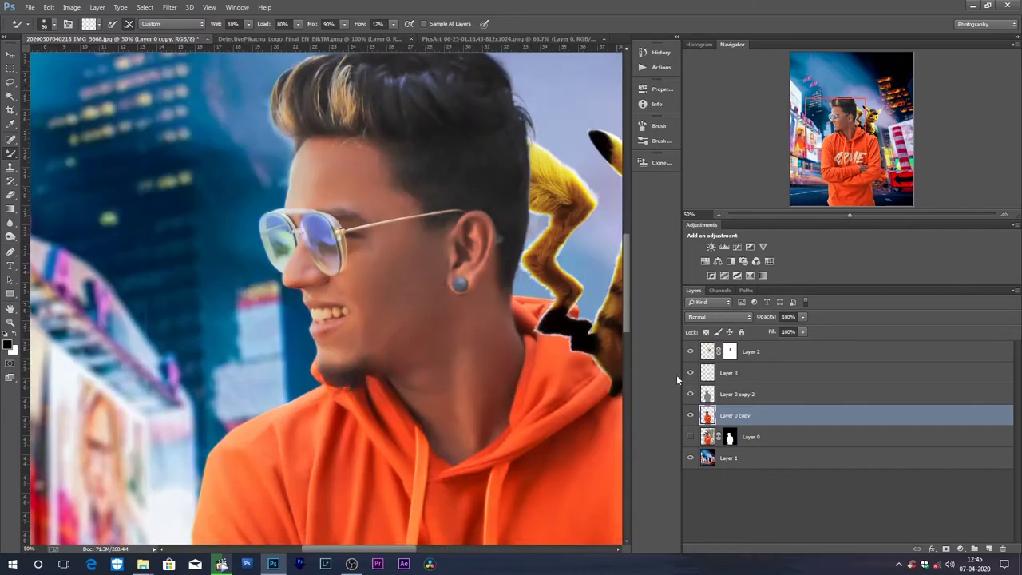
pyautogui.keyDown('ctrl'); pyautogui.click(754, 403); pyautogui.keyUp('ctrl')
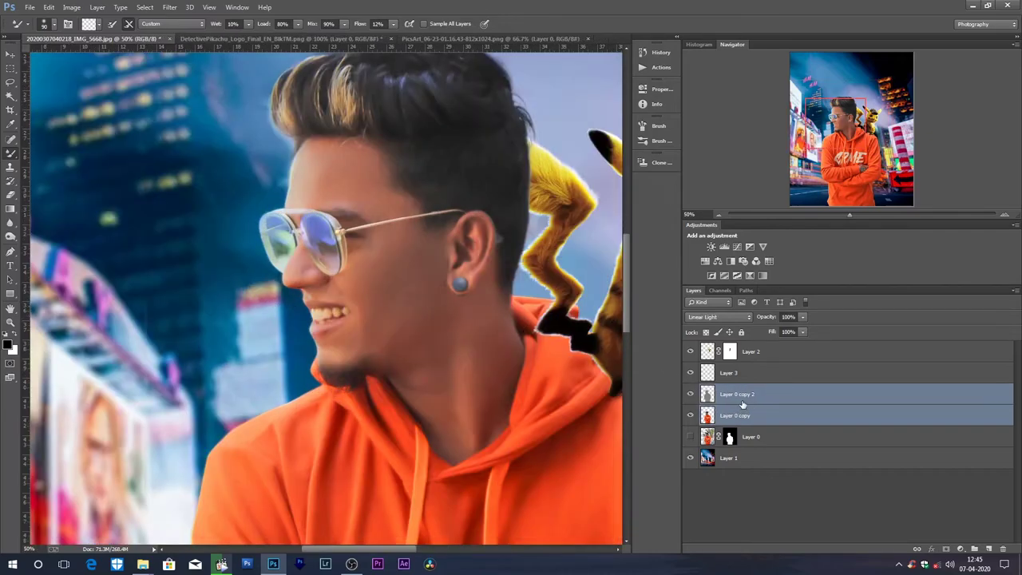
pyautogui.hotkey('ctrl', 'g')
pyautogui.doubleClick(733, 390)
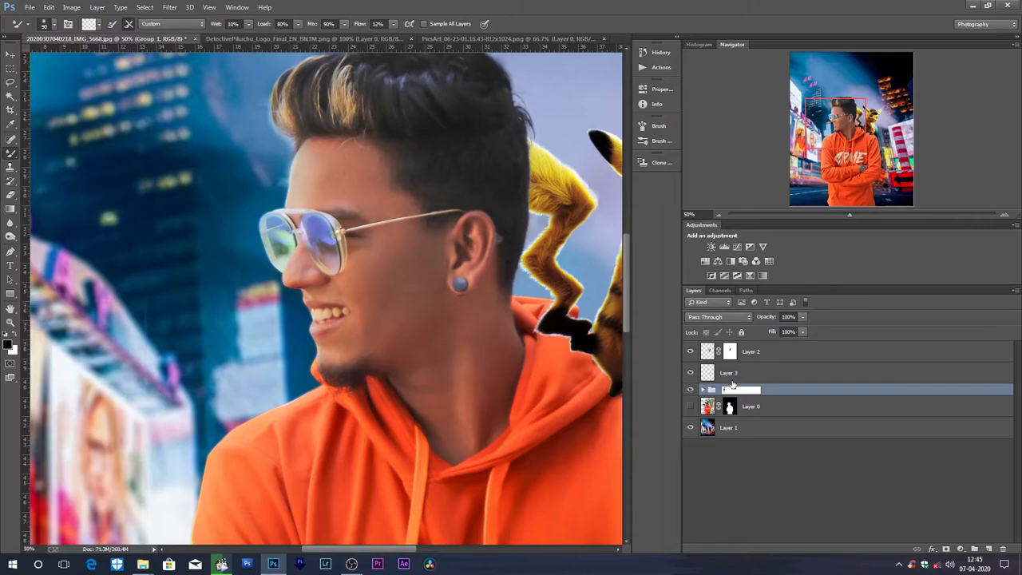
pyautogui.press('Return')
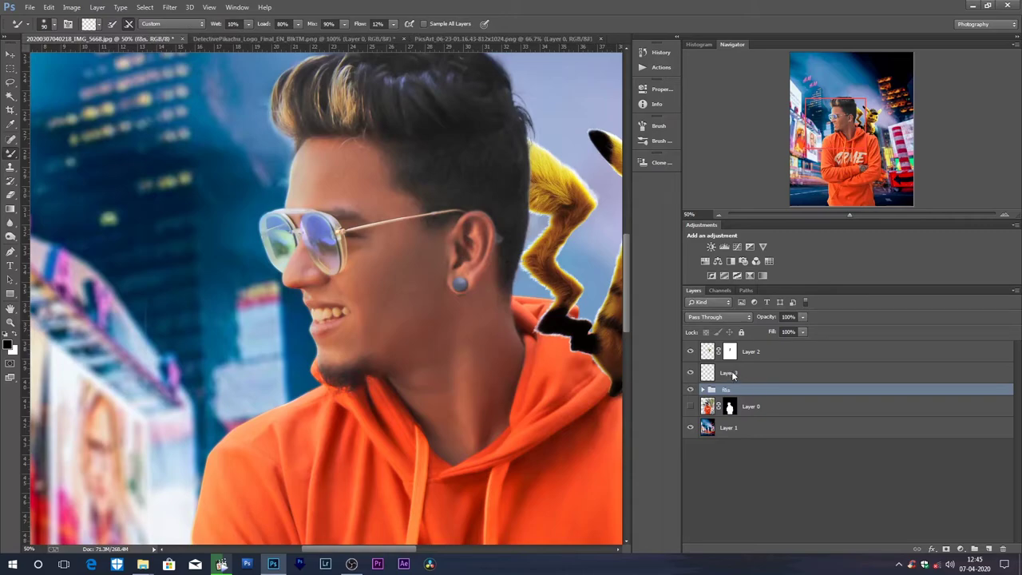
# Step: Compare with fbs on and off, then stamp all visible layers above Layer 2
pyautogui.click(691, 407)
pyautogui.click(690, 391)
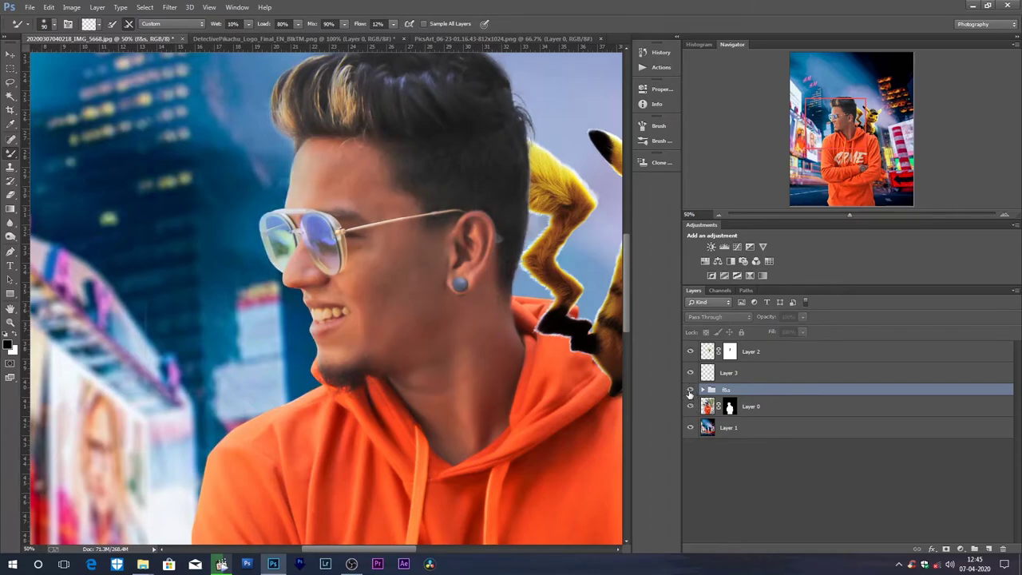
pyautogui.click(691, 391)
pyautogui.click(690, 390)
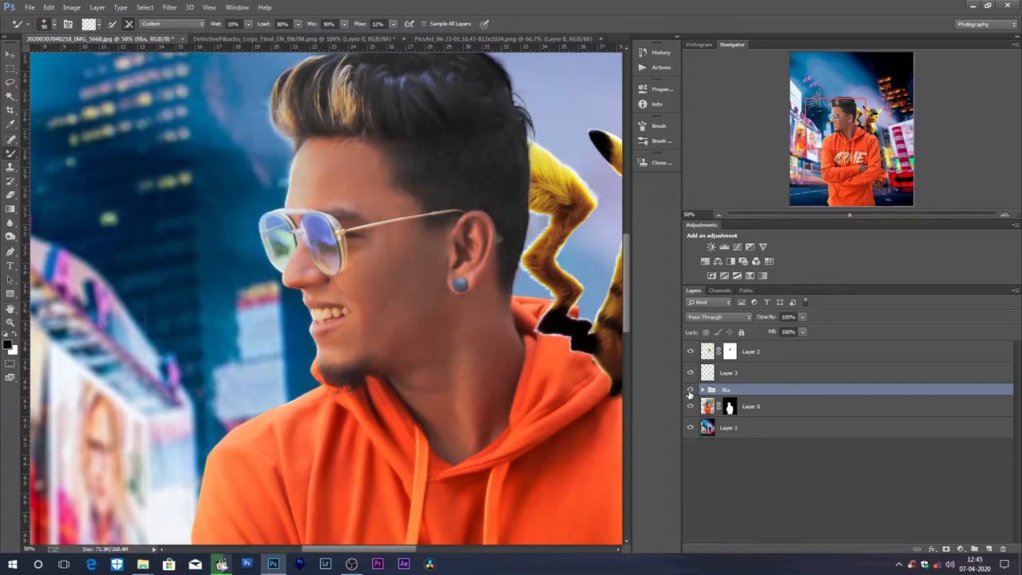
pyautogui.click(691, 391)
pyautogui.hotkey('ctrl', '0')
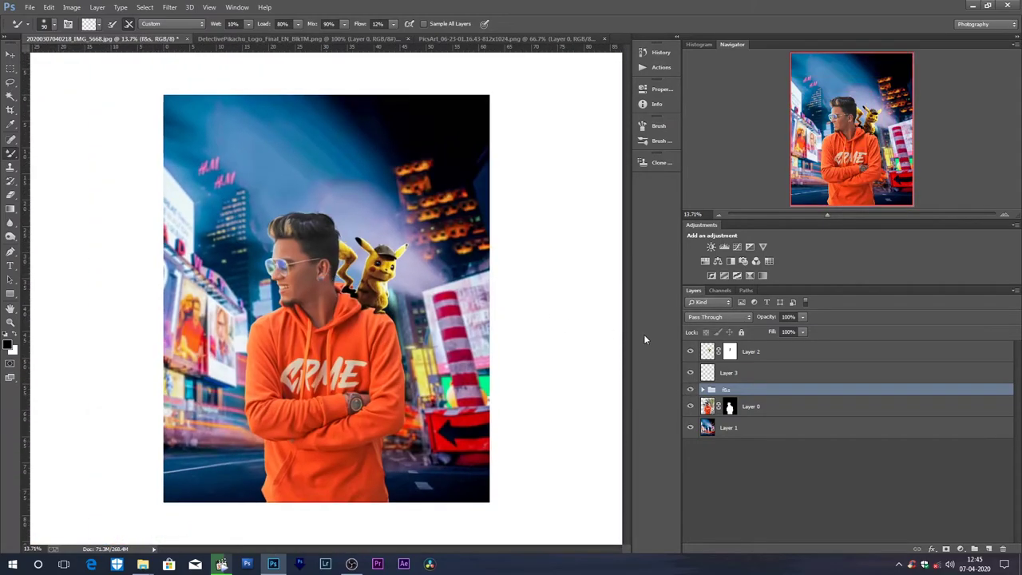
pyautogui.click(764, 351)
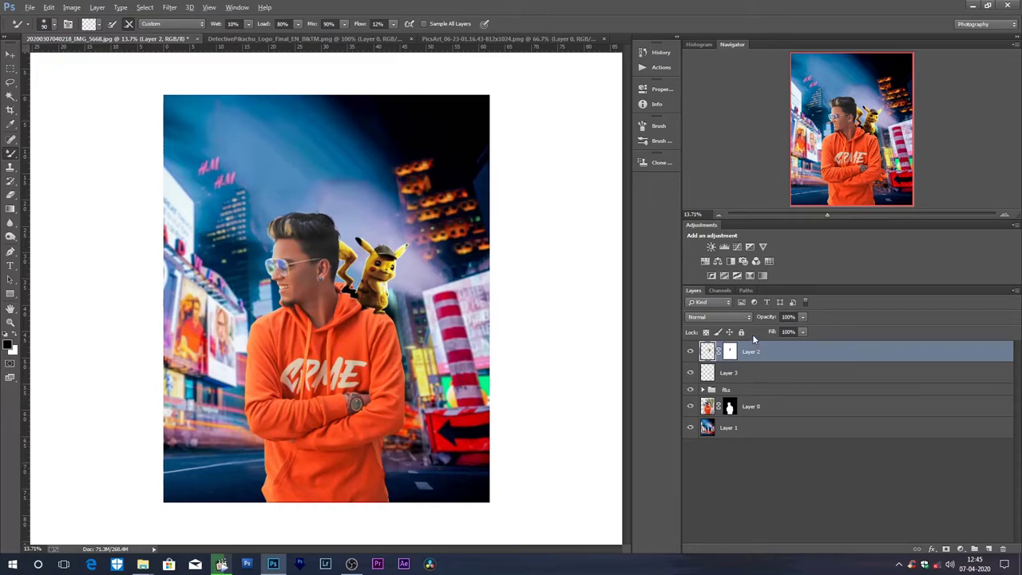
pyautogui.hotkey('ctrl', 'shift', 'alt', 'e')
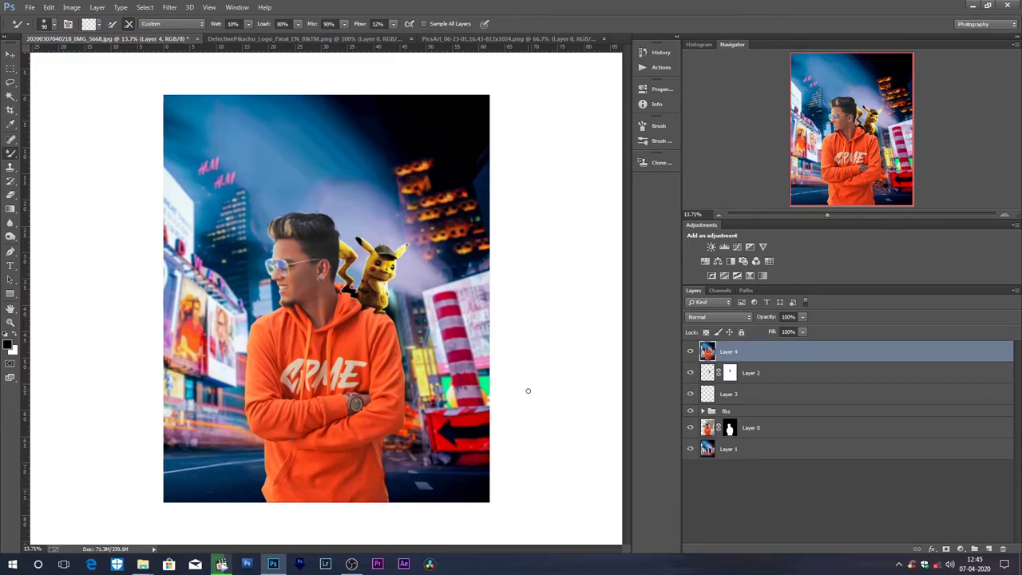
# Step: In Camera Raw Filter, add a darkening vignette and a darkening graduated filter across the bottom
pyautogui.hotkey('ctrl', 'shift', 'a')
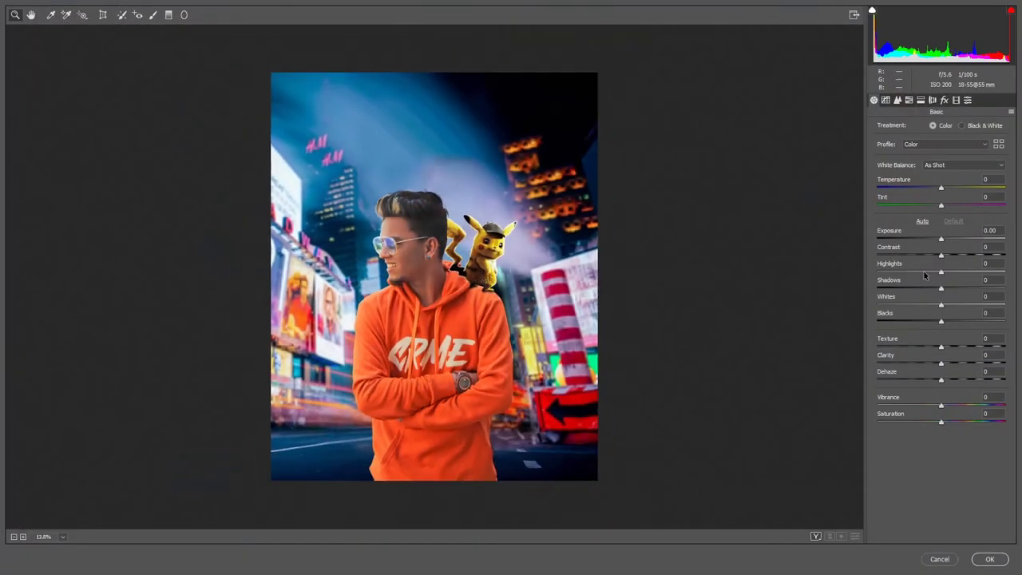
pyautogui.click(944, 100)
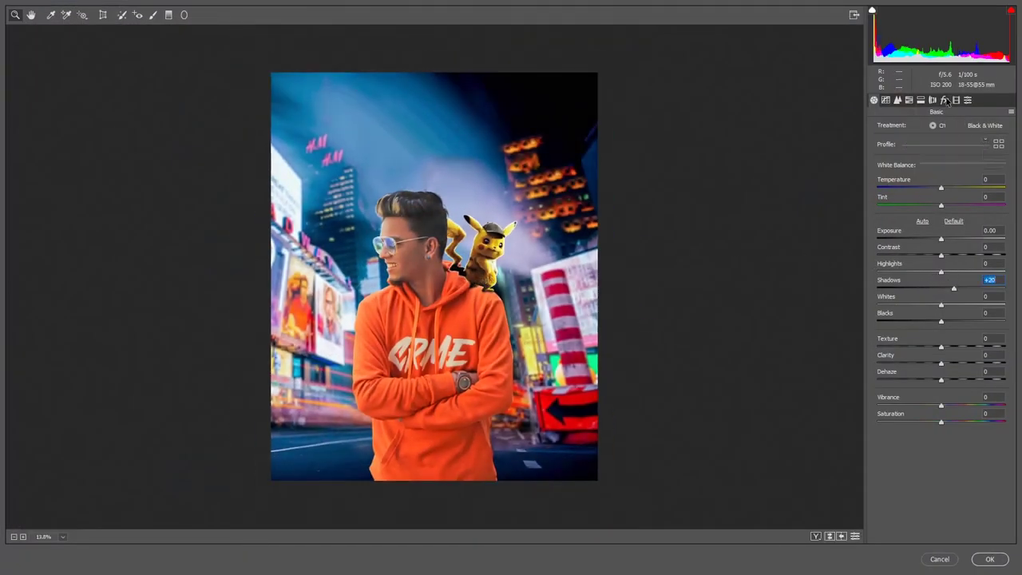
pyautogui.moveTo(931, 240); pyautogui.dragTo(905, 240)
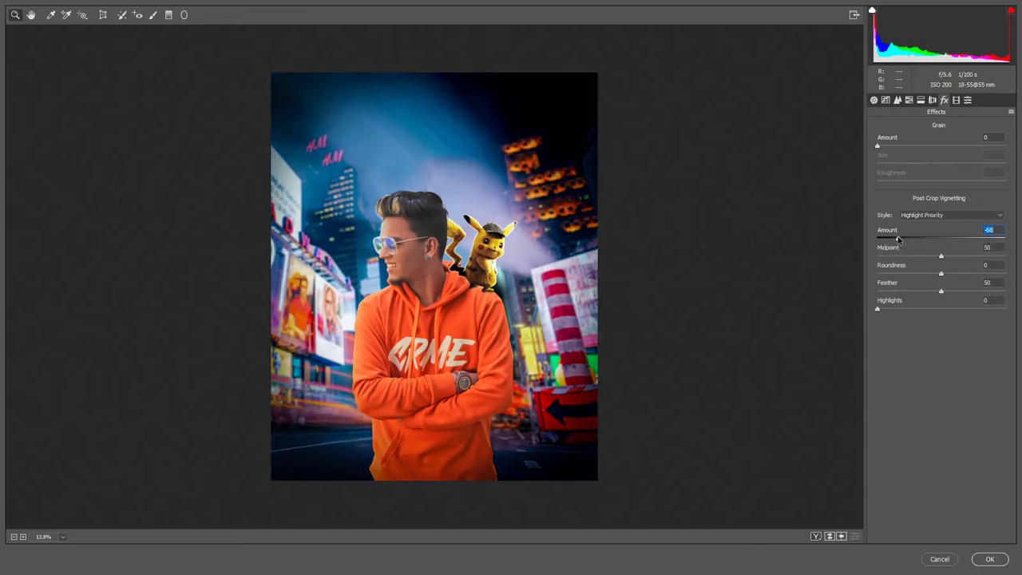
pyautogui.click(169, 14)
pyautogui.moveTo(424, 511); pyautogui.dragTo(424, 353)
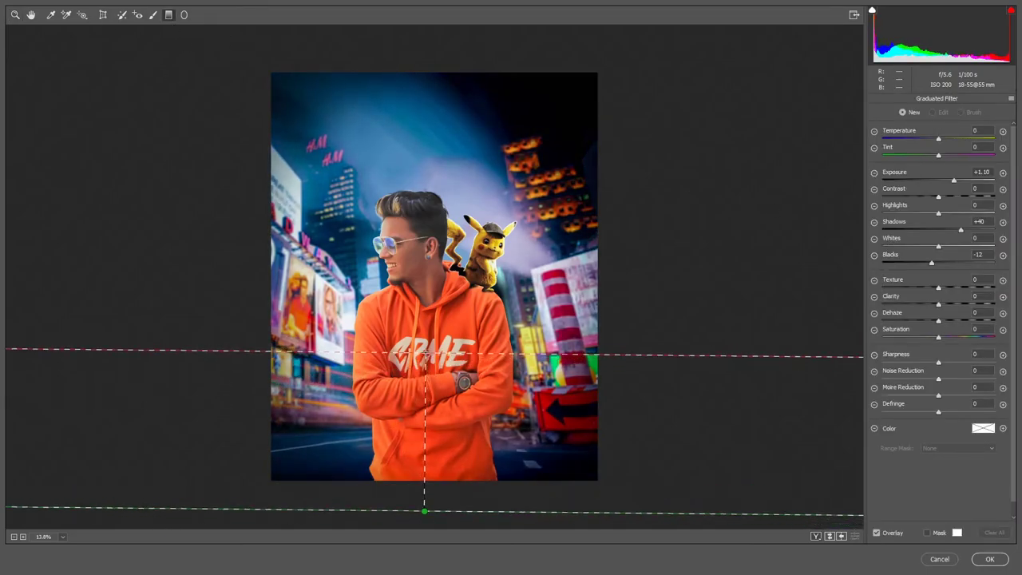
pyautogui.click(905, 180)
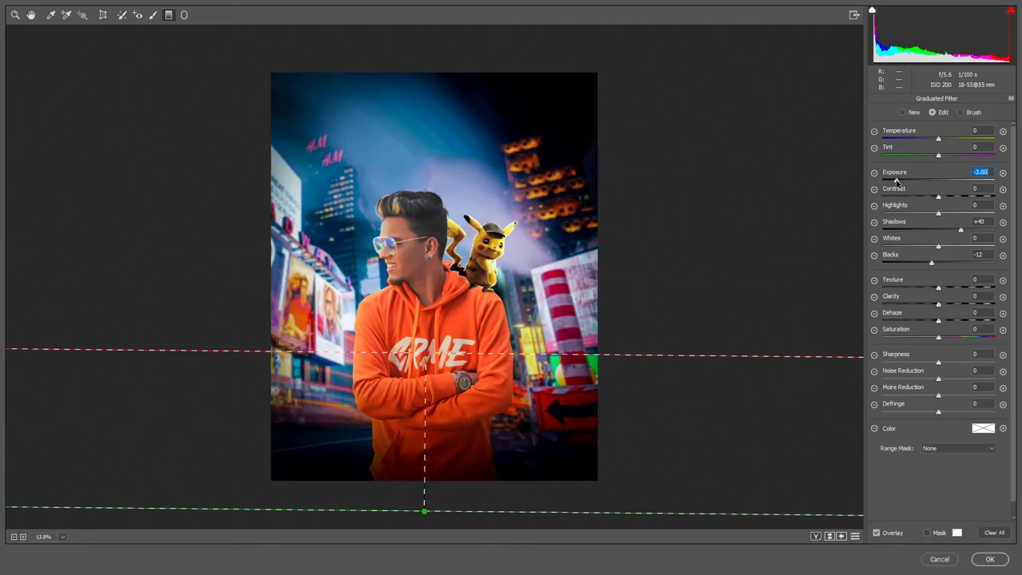
pyautogui.click(31, 16)
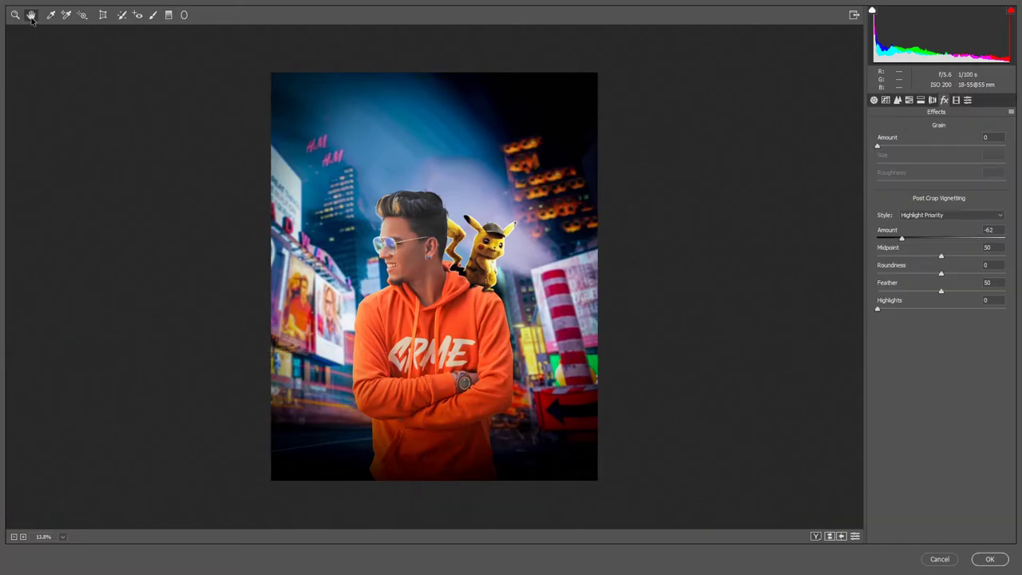
# Step: Set Whites to -27 and Highlights to +14, and lower the Oranges saturation in HSL
pyautogui.click(874, 101)
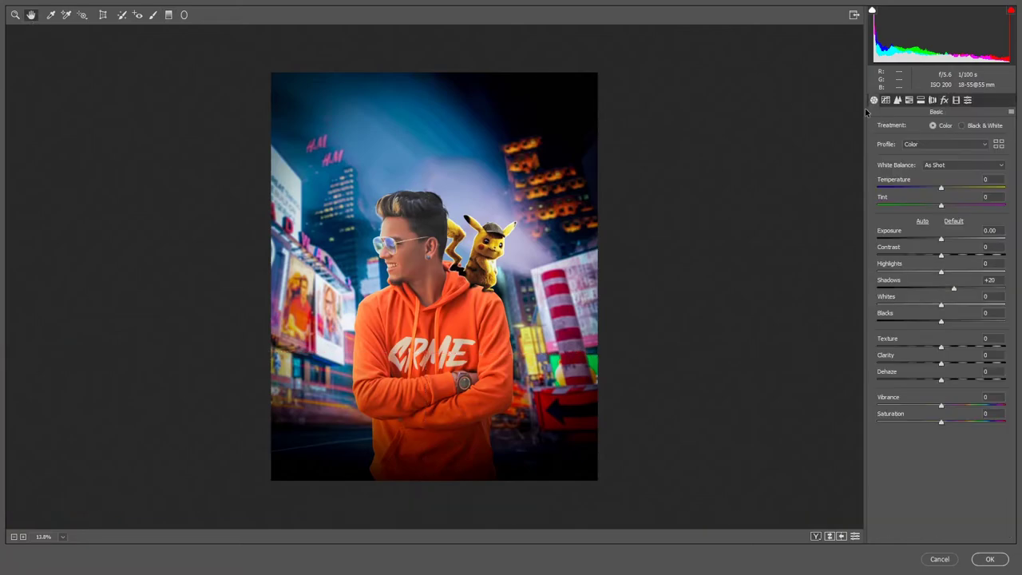
pyautogui.click(920, 306)
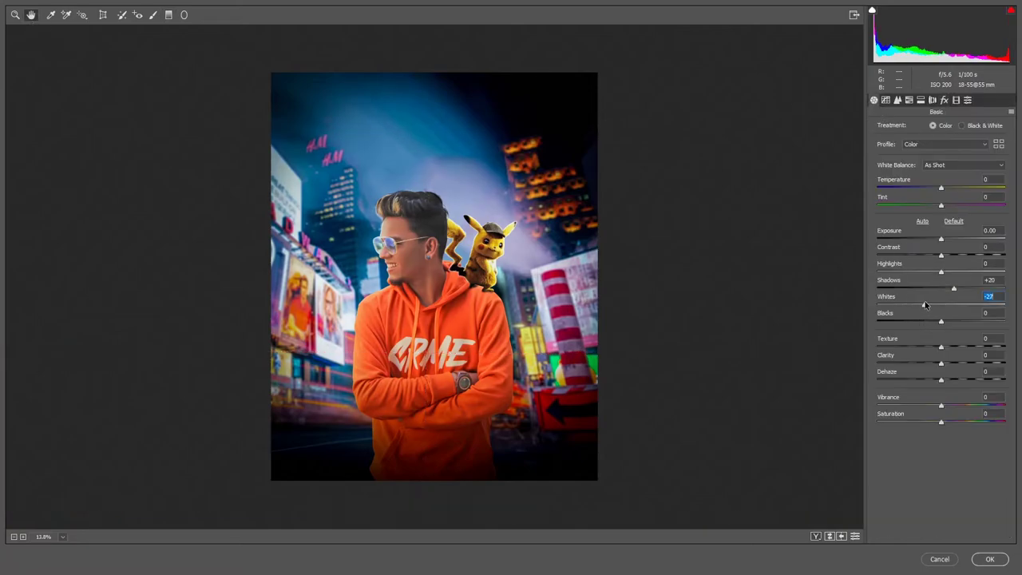
pyautogui.hotkey('ctrl', '+')
pyautogui.hotkey('ctrl', '-')
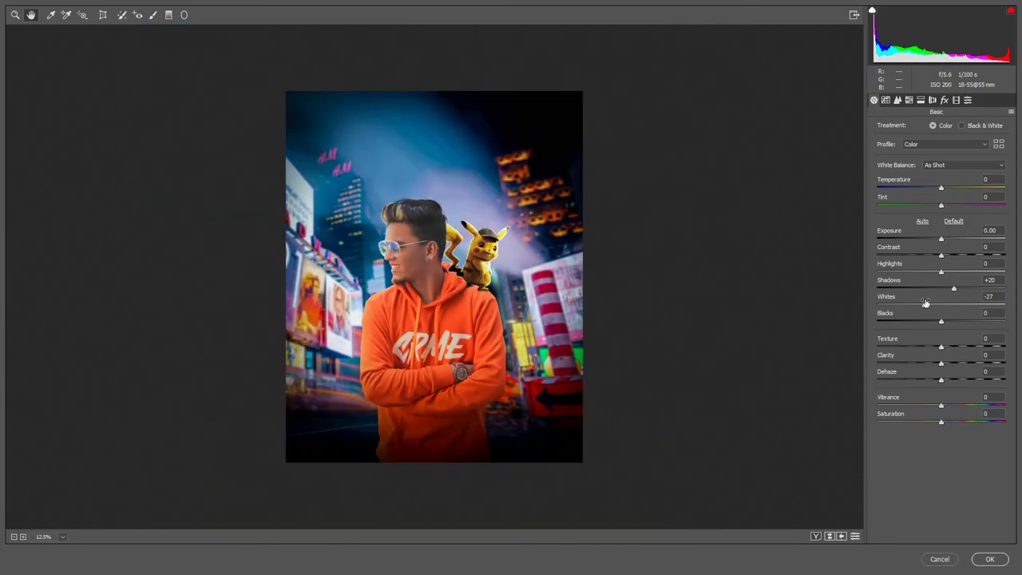
pyautogui.hotkey('ctrl', '+')
pyautogui.hotkey('ctrl', '-')
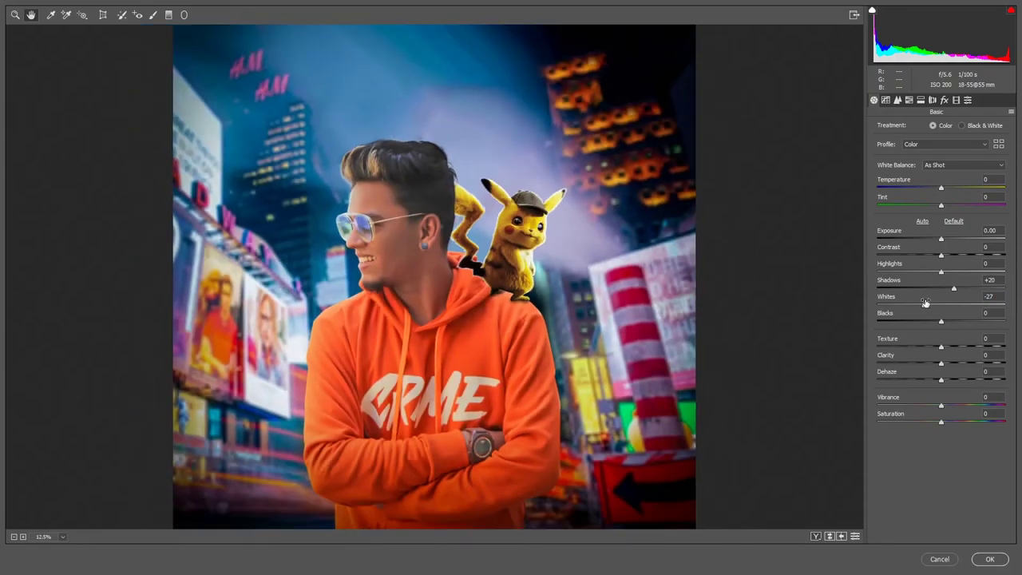
pyautogui.click(949, 273)
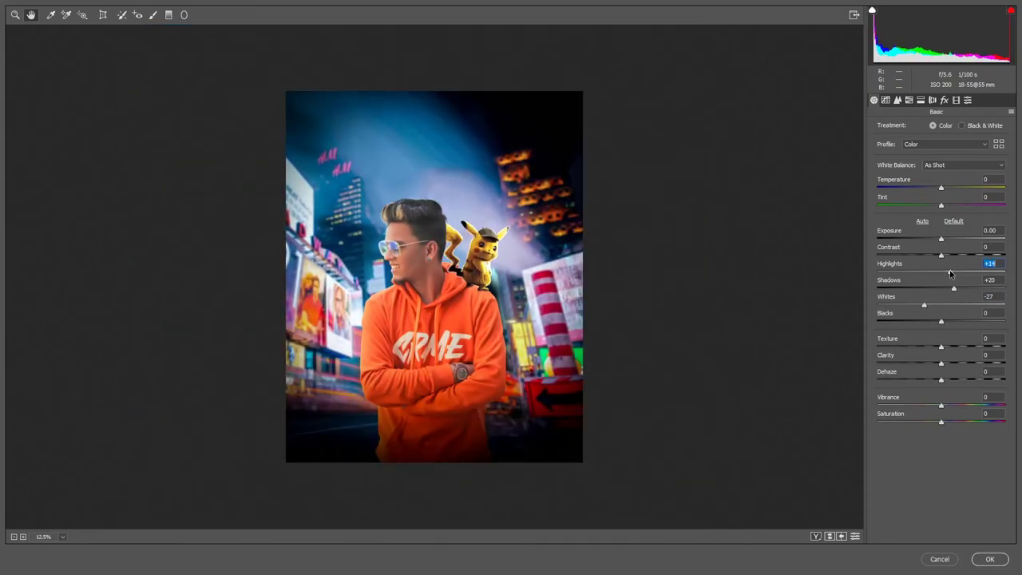
pyautogui.click(898, 101)
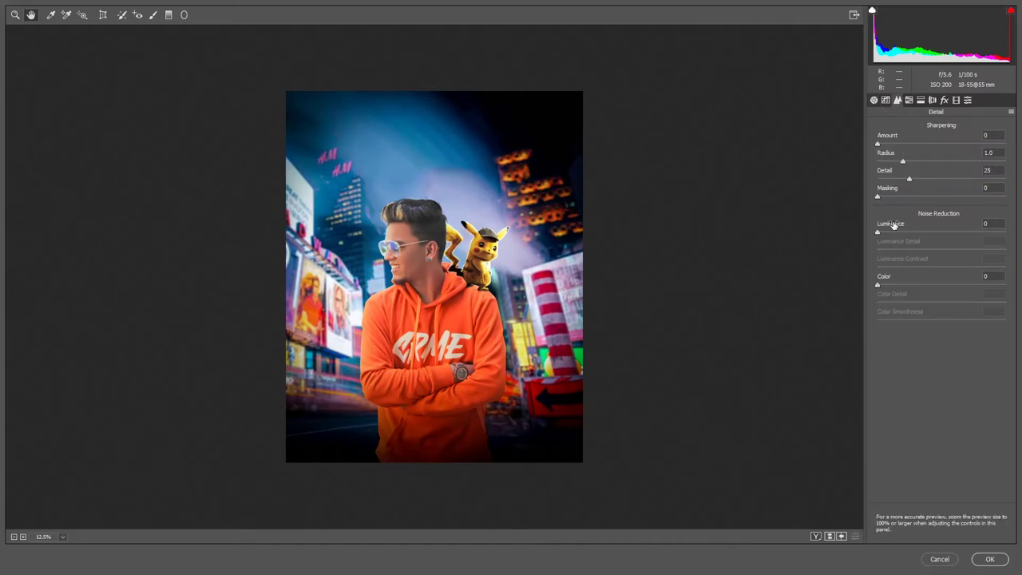
pyautogui.click(909, 100)
pyautogui.moveTo(941, 179)
pyautogui.mouseDown()
pyautogui.moveTo(931, 181)
pyautogui.moveTo(946, 181)
pyautogui.mouseUp()
pyautogui.click(949, 126)
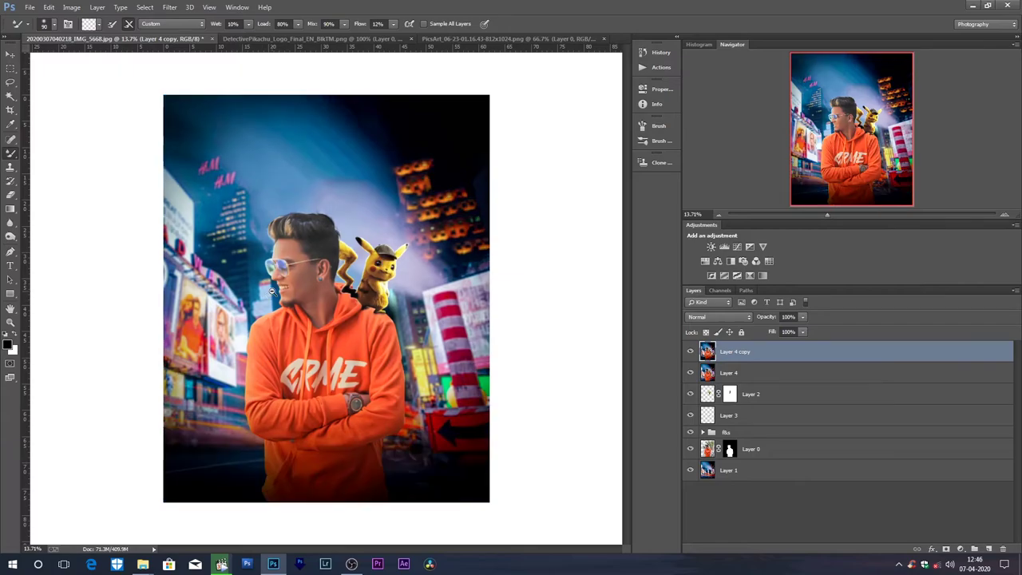
pyautogui.hotkey('ctrl', '+')
# Step: Apply Selective Color with Reds Cyan about -54 and Blacks Black about +17
pyautogui.click(690, 351)
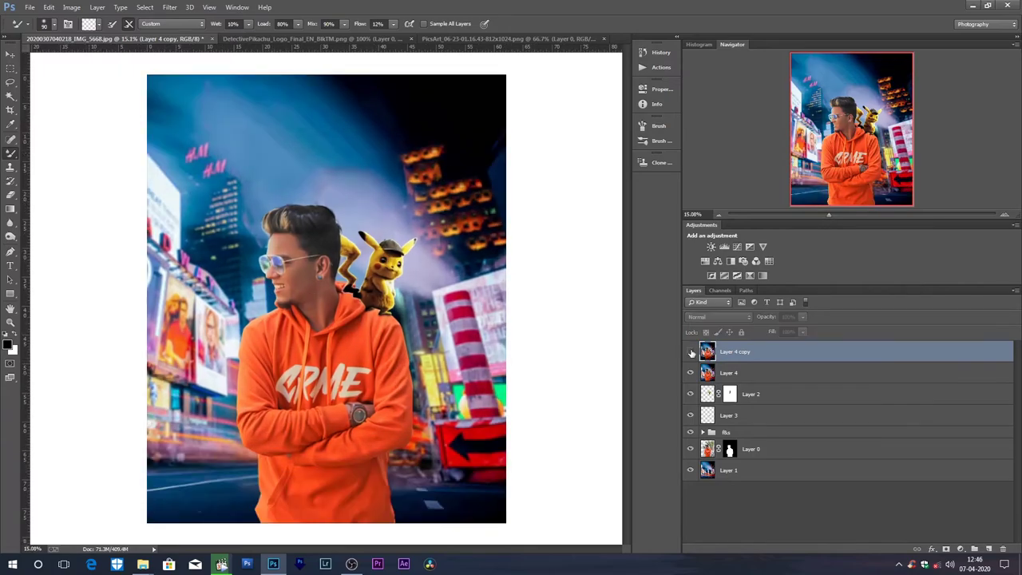
pyautogui.hotkey('alt', 'i')
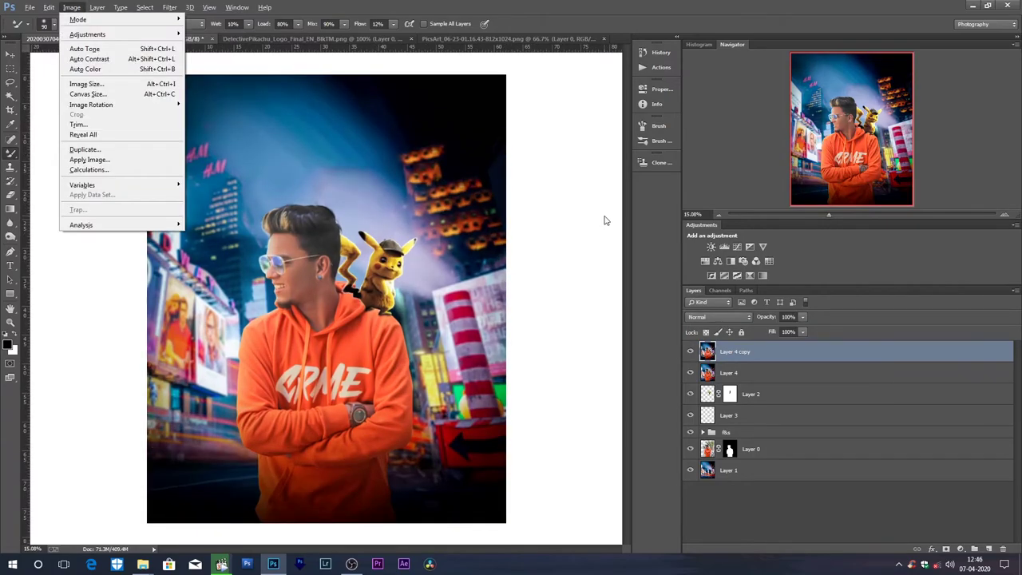
pyautogui.press('a')
pyautogui.press('s')
pyautogui.click(594, 278)
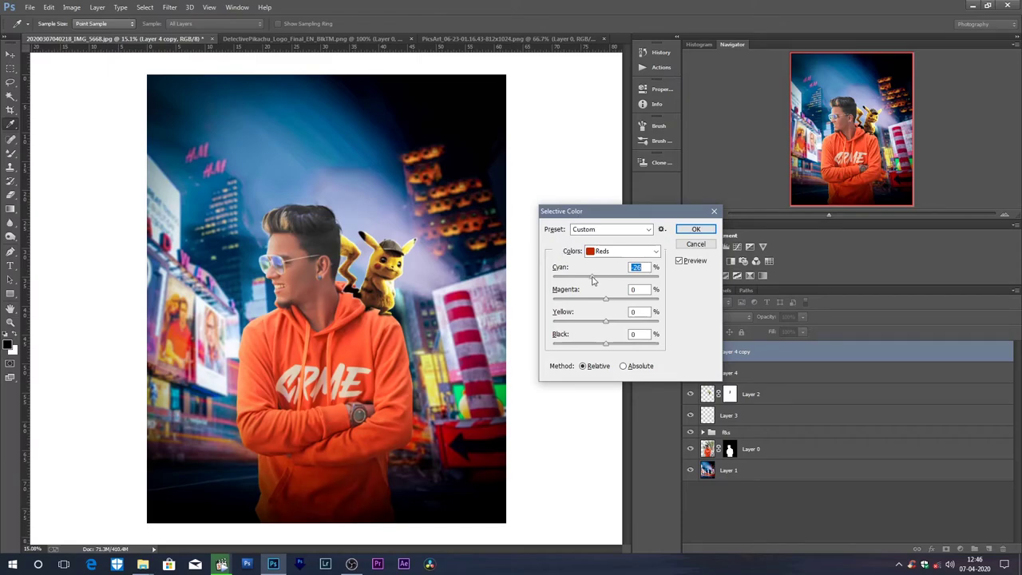
pyautogui.moveTo(594, 278); pyautogui.dragTo(579, 280)
pyautogui.click(607, 251)
pyautogui.click(609, 338)
pyautogui.click(623, 251)
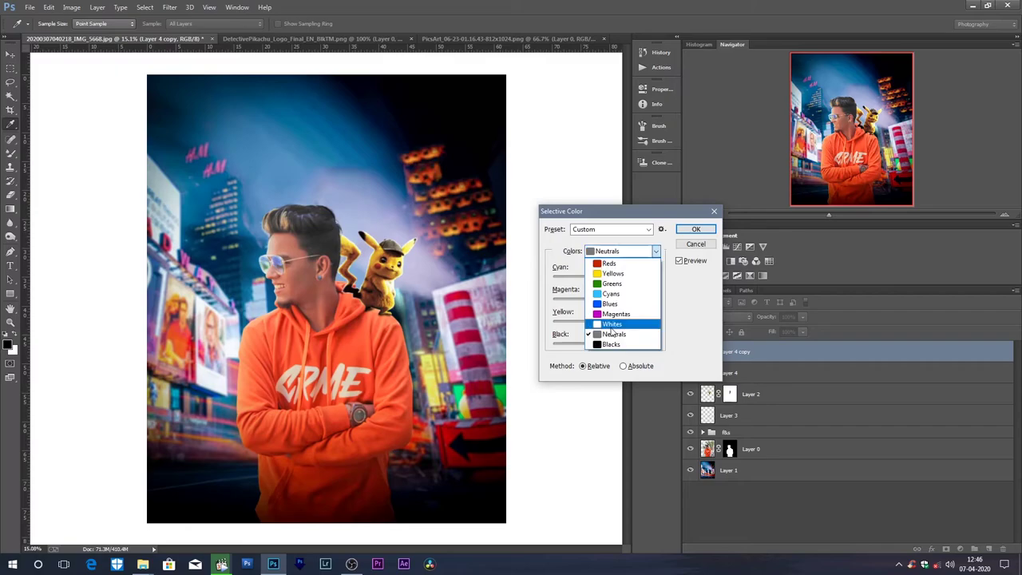
pyautogui.click(611, 344)
pyautogui.moveTo(611, 347); pyautogui.dragTo(612, 348)
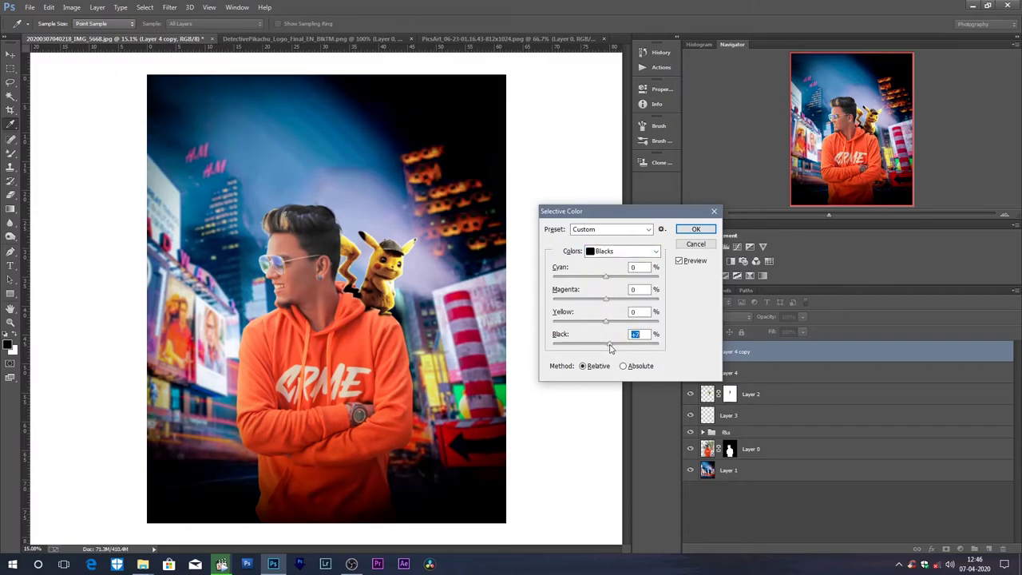
pyautogui.press('Return')
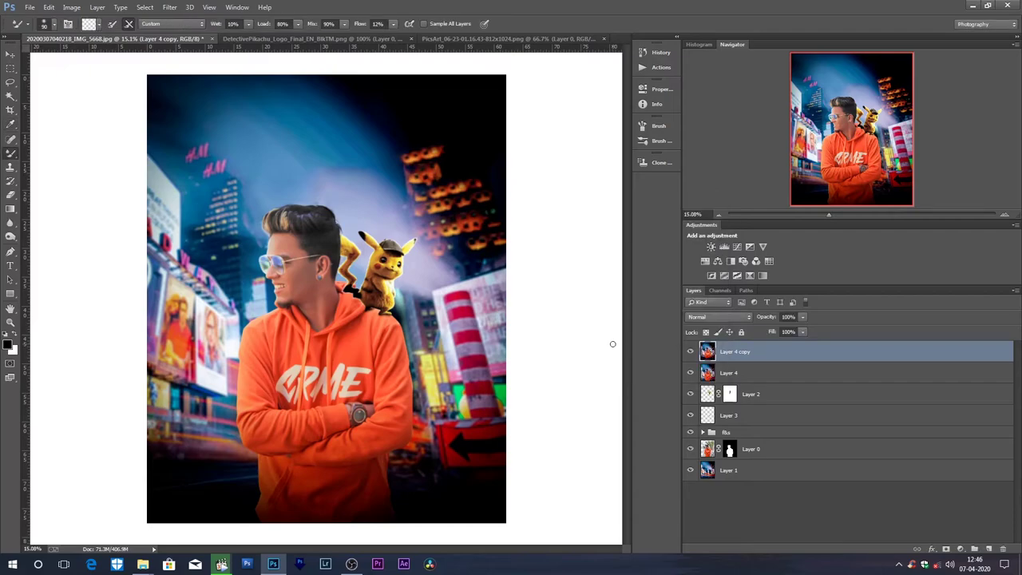
pyautogui.press('v')
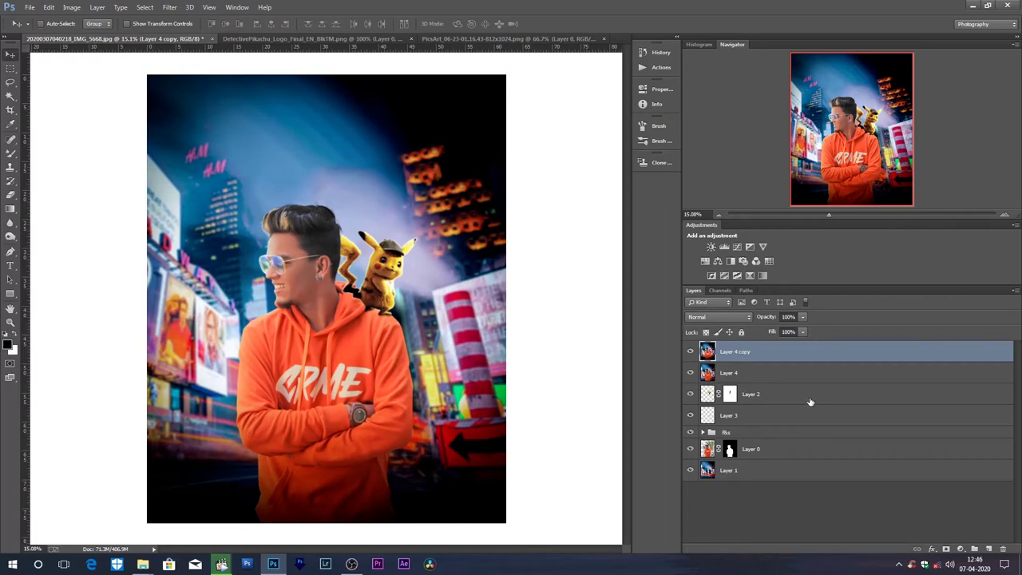
# Step: Merge the adjusted Layer 4 copy down into Layer 4 after a before/after check
pyautogui.hotkey('ctrl', 'e')
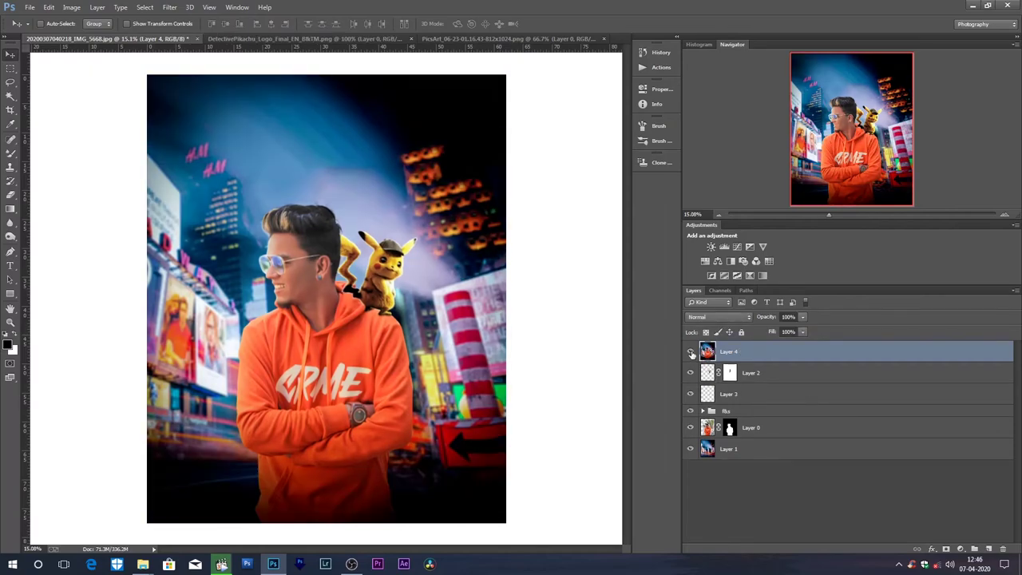
pyautogui.hotkey('ctrl', 'j')
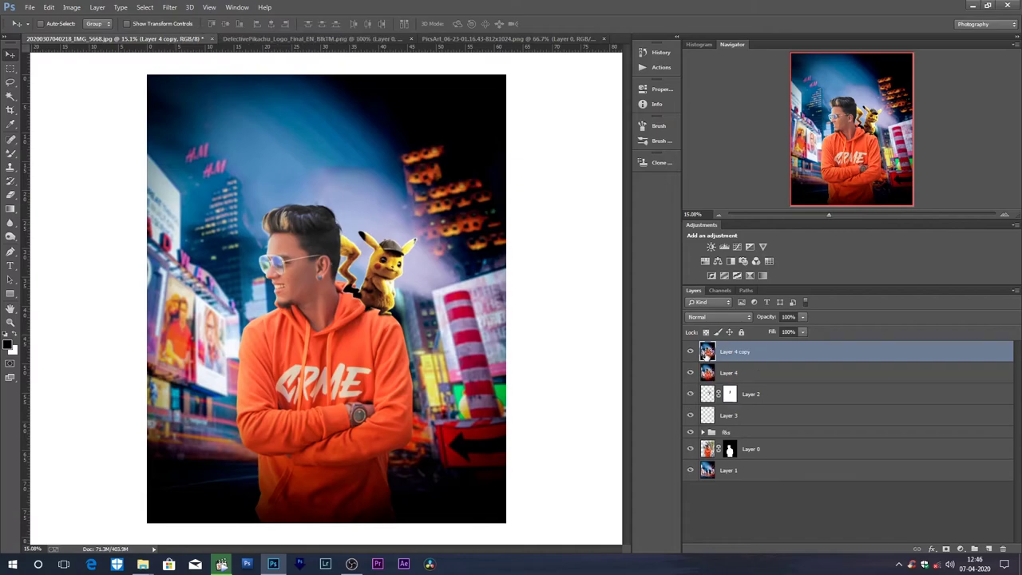
pyautogui.moveTo(275, 263); pyautogui.dragTo(297, 267)
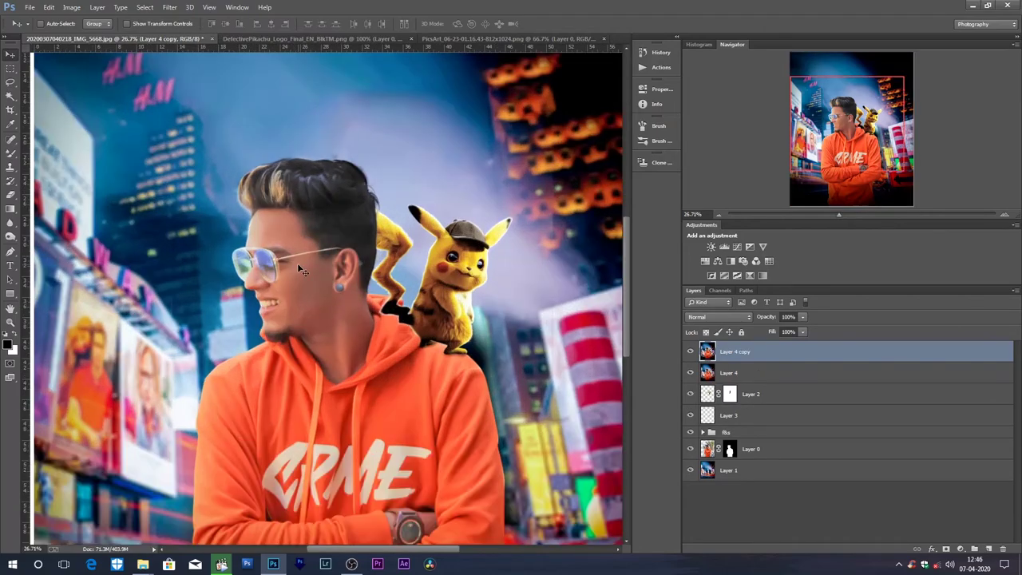
pyautogui.hotkey('ctrl', 'e')
# Step: Lasso around the man's face and feather the selection by 30 pixels
pyautogui.press('l')
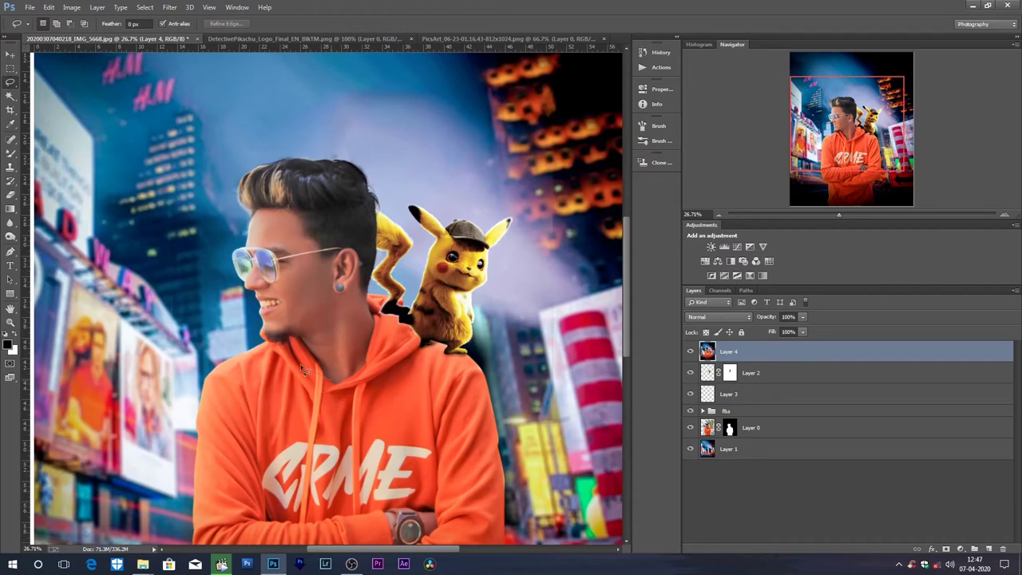
pyautogui.moveTo(259, 323); pyautogui.dragTo(240, 216)
pyautogui.moveTo(239, 216)
pyautogui.mouseDown()
pyautogui.moveTo(399, 318)
pyautogui.moveTo(328, 374)
pyautogui.mouseUp()
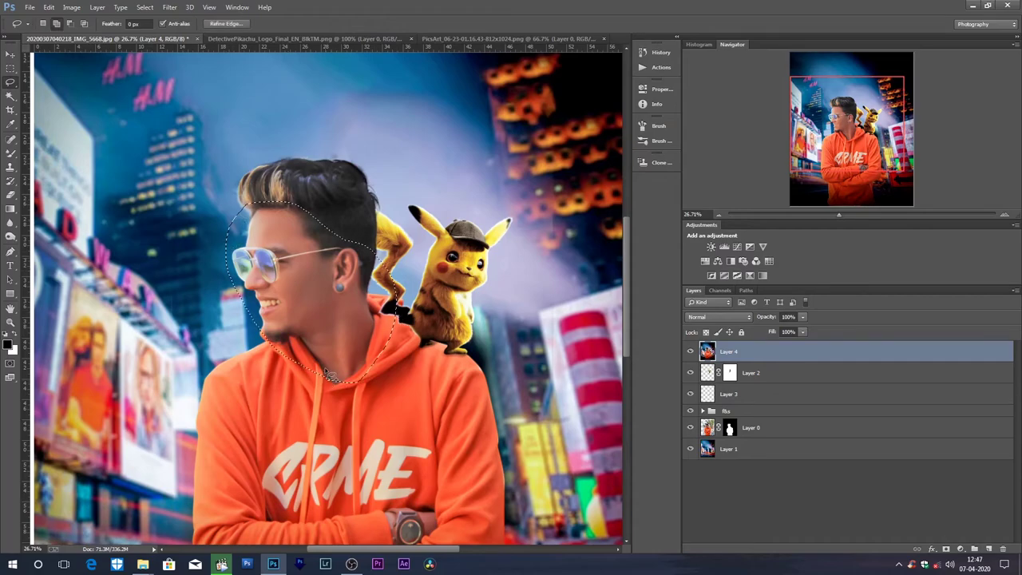
pyautogui.hotkey('shift', 'F6')
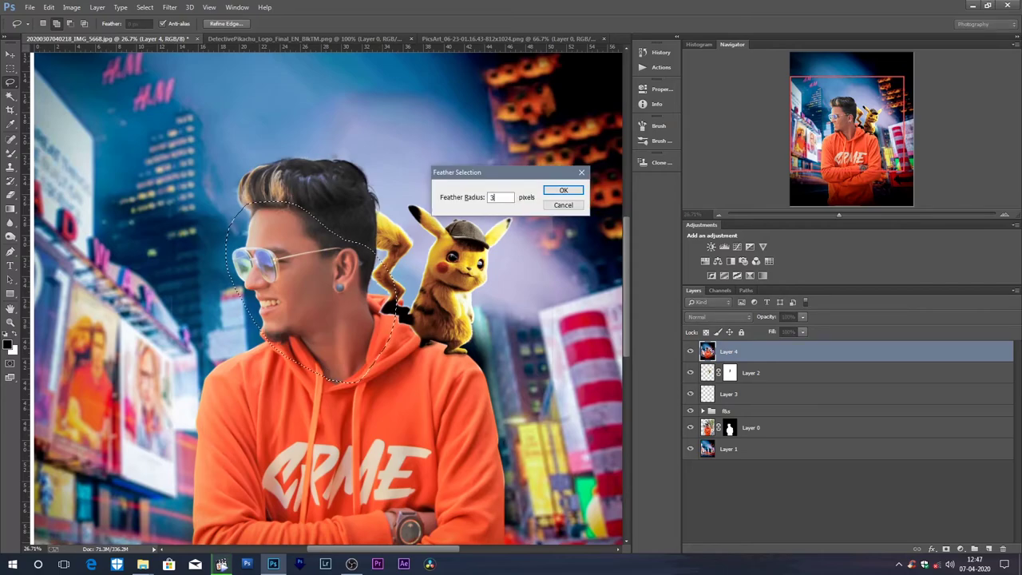
pyautogui.write('30')
pyautogui.press('Return')
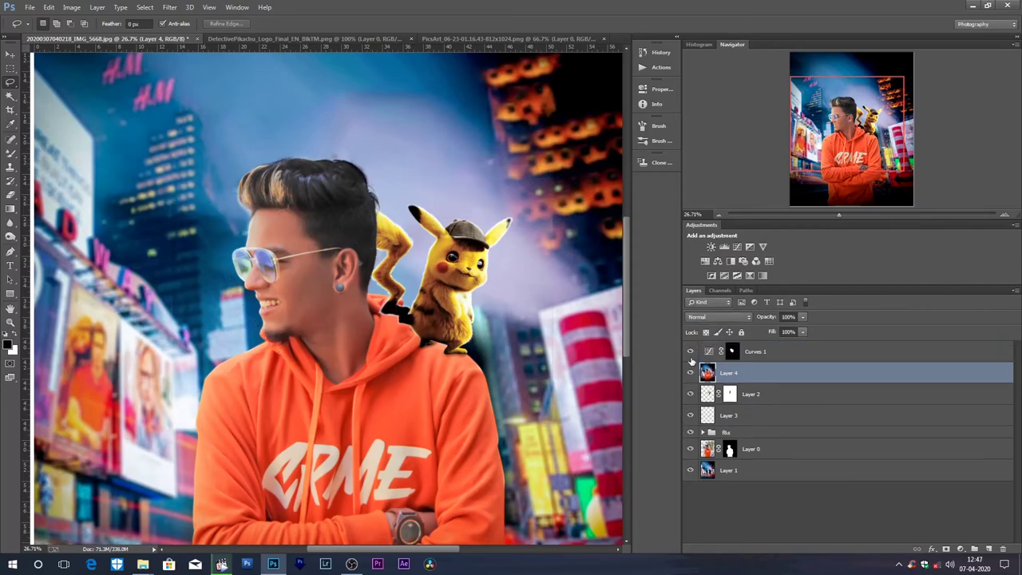
# Step: Toggle the Curves 1 adjustment layer to compare, then fit the poster on screen
pyautogui.click(694, 351)
pyautogui.press('v')
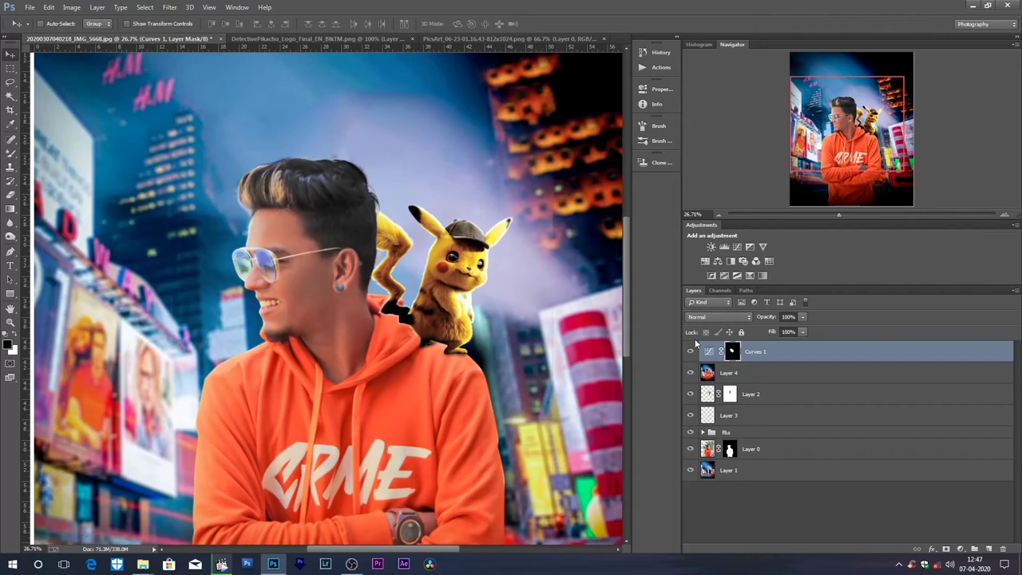
pyautogui.click(691, 352)
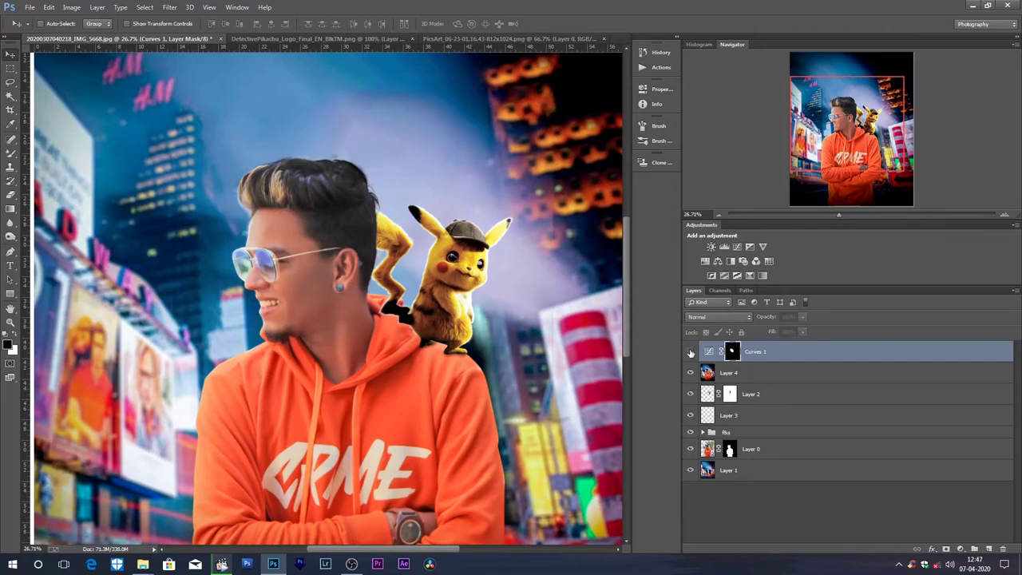
pyautogui.click(691, 352)
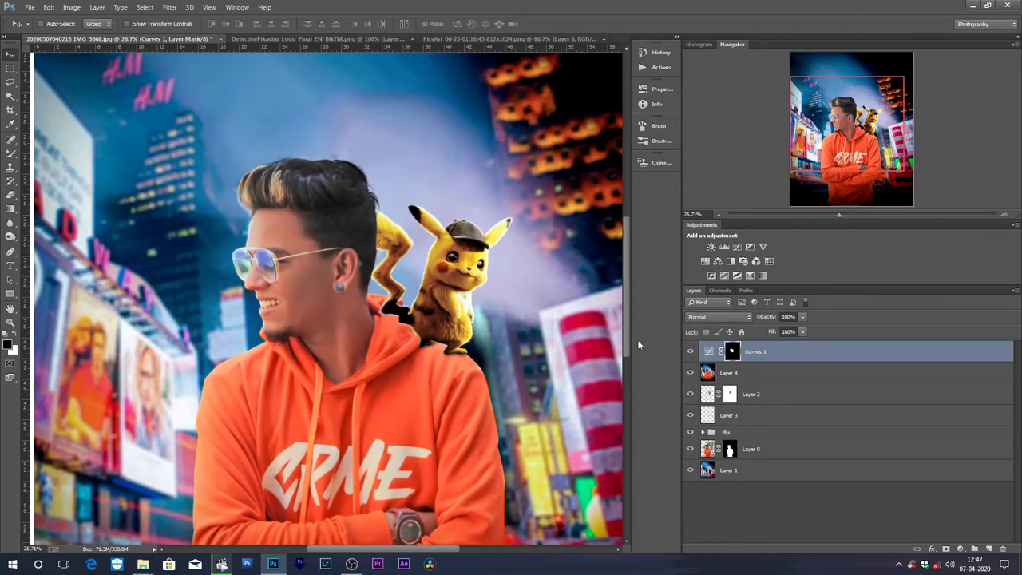
pyautogui.hotkey('ctrl', '0')
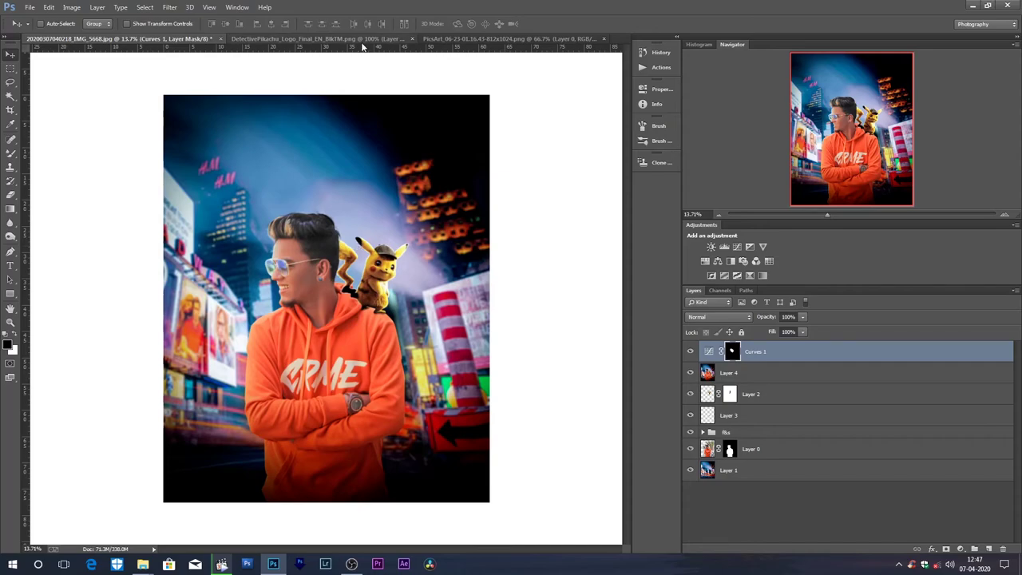
# Step: Bring the Detective Pikachu logo into the poster and transform it across the top
pyautogui.click(362, 40)
pyautogui.moveTo(362, 46)
pyautogui.mouseDown()
pyautogui.moveTo(91, 40)
pyautogui.moveTo(317, 164)
pyautogui.moveTo(435, 95)
pyautogui.mouseUp()
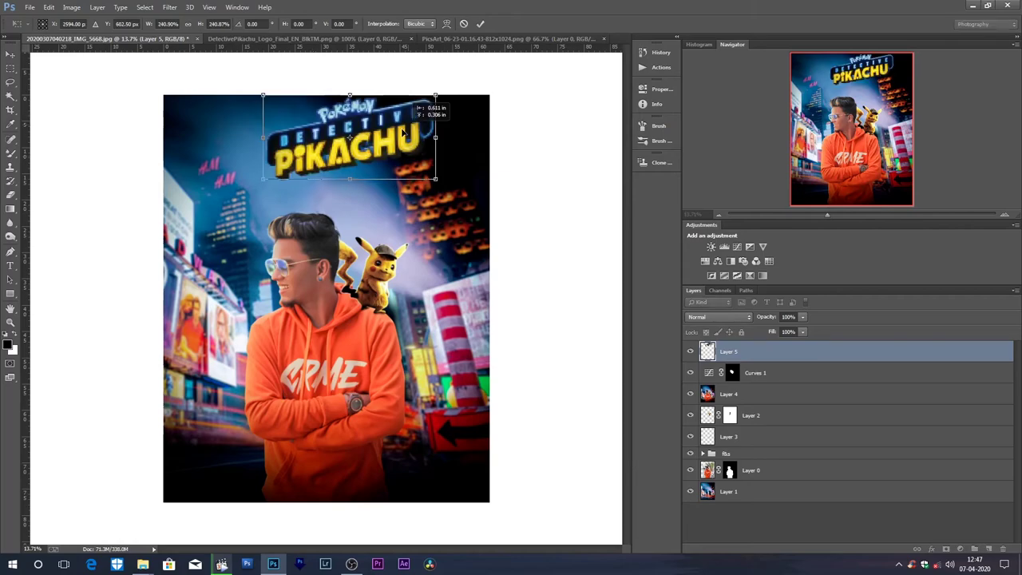
pyautogui.moveTo(404, 132); pyautogui.dragTo(342, 162)
pyautogui.press('Return')
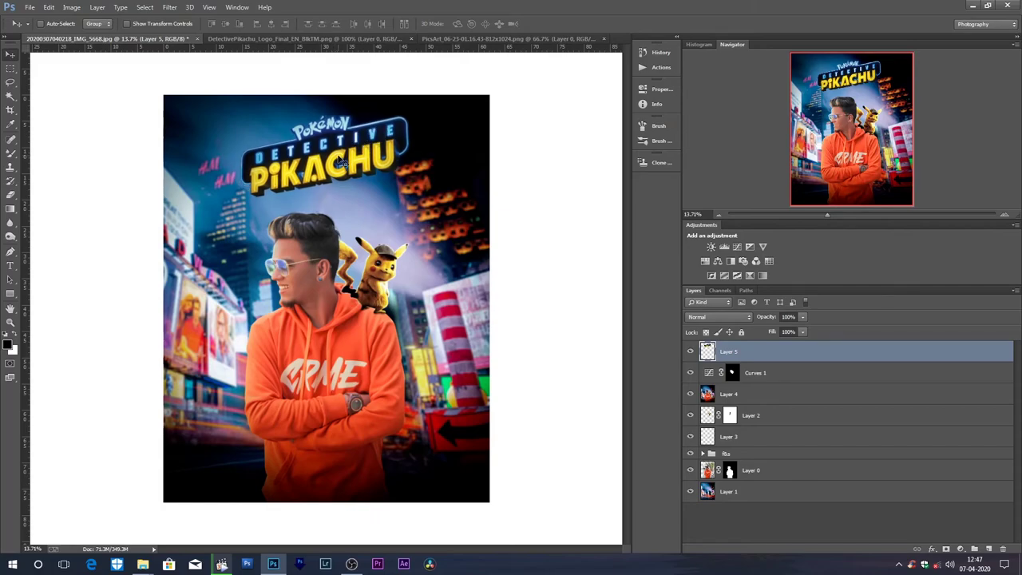
pyautogui.click(28, 7)
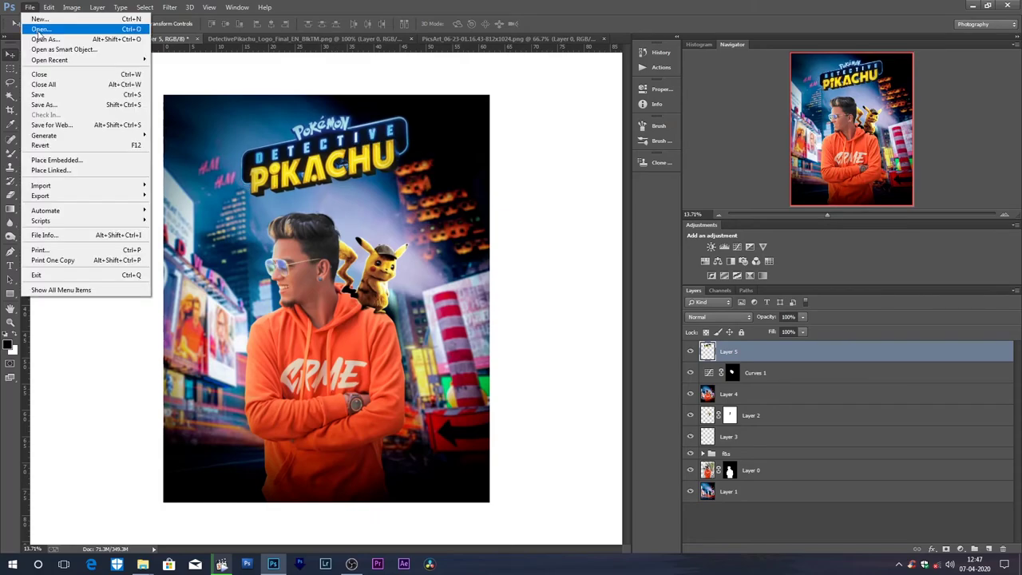
pyautogui.click(40, 29)
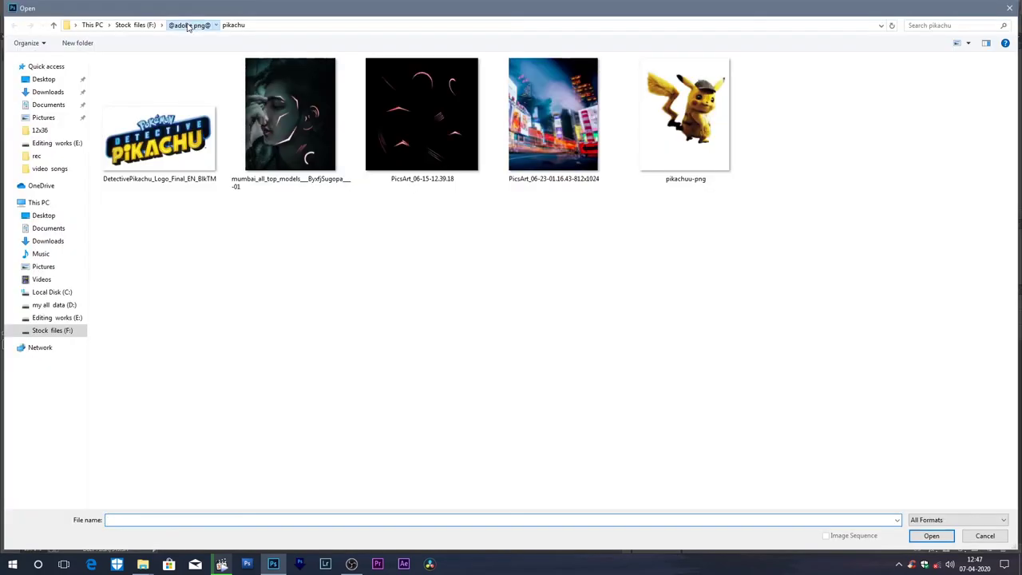
pyautogui.click(188, 25)
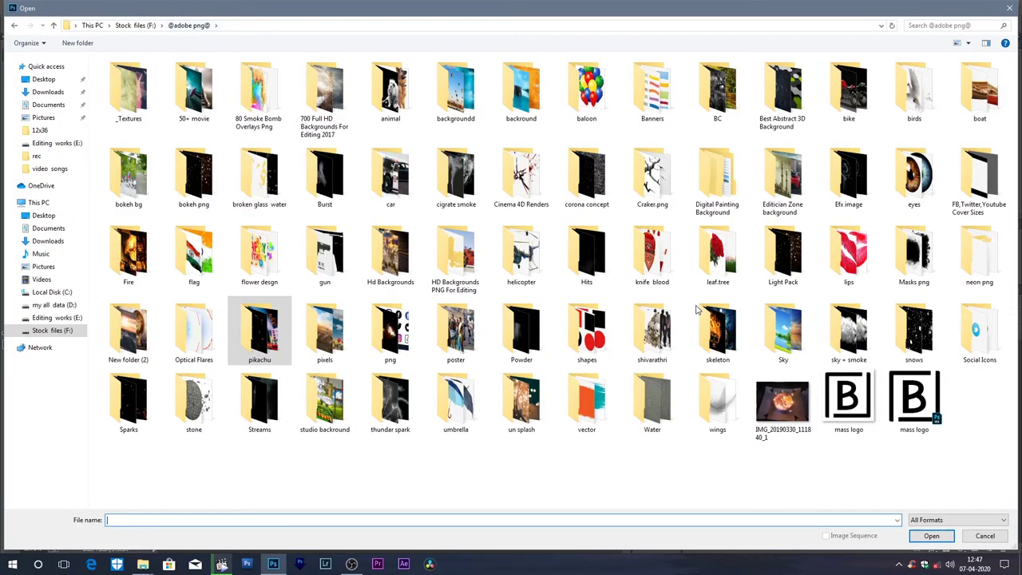
pyautogui.click(858, 391)
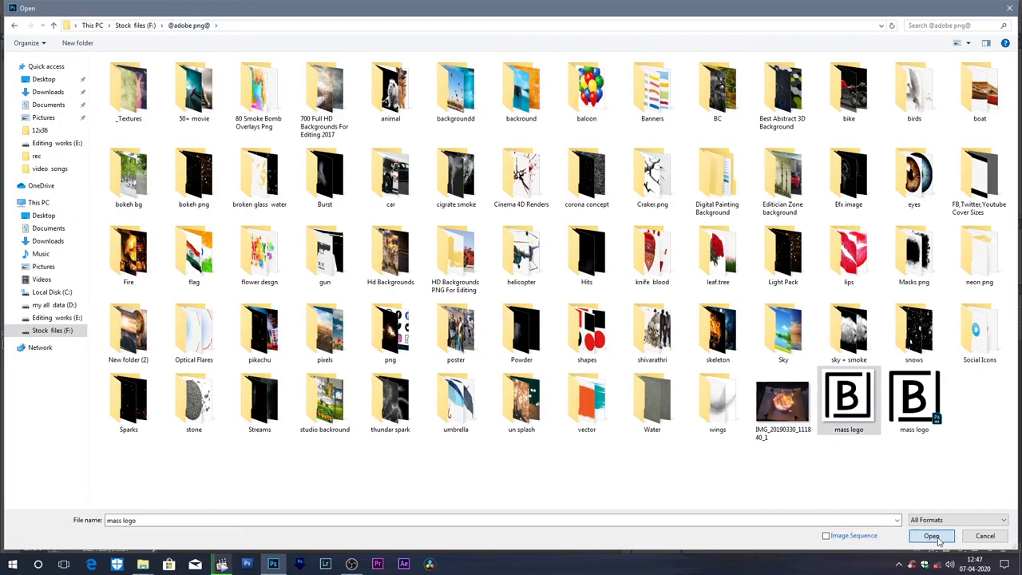
pyautogui.click(938, 538)
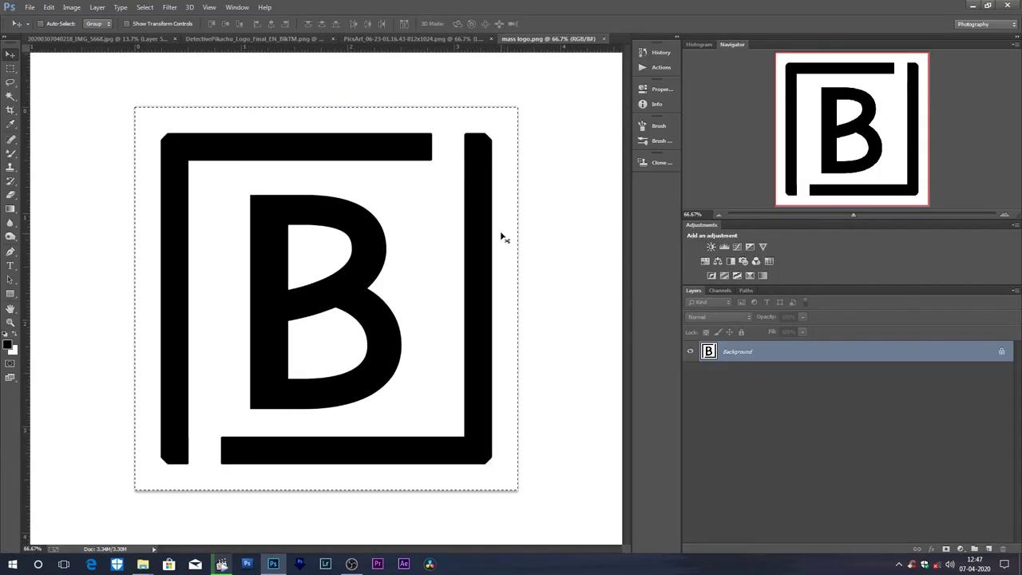
pyautogui.hotkey('ctrl', 'a')
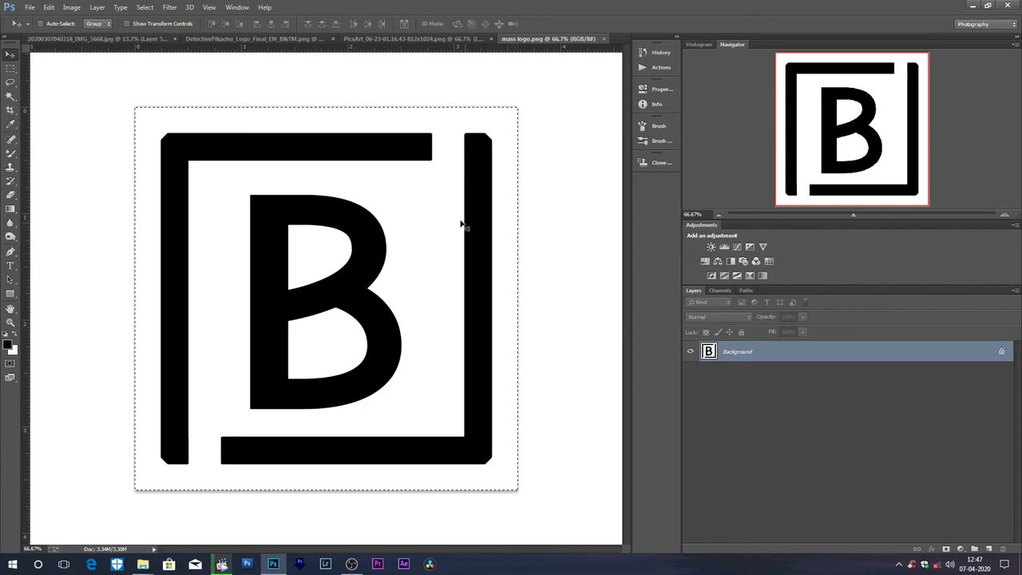
pyautogui.hotkey('ctrl', 'Tab')
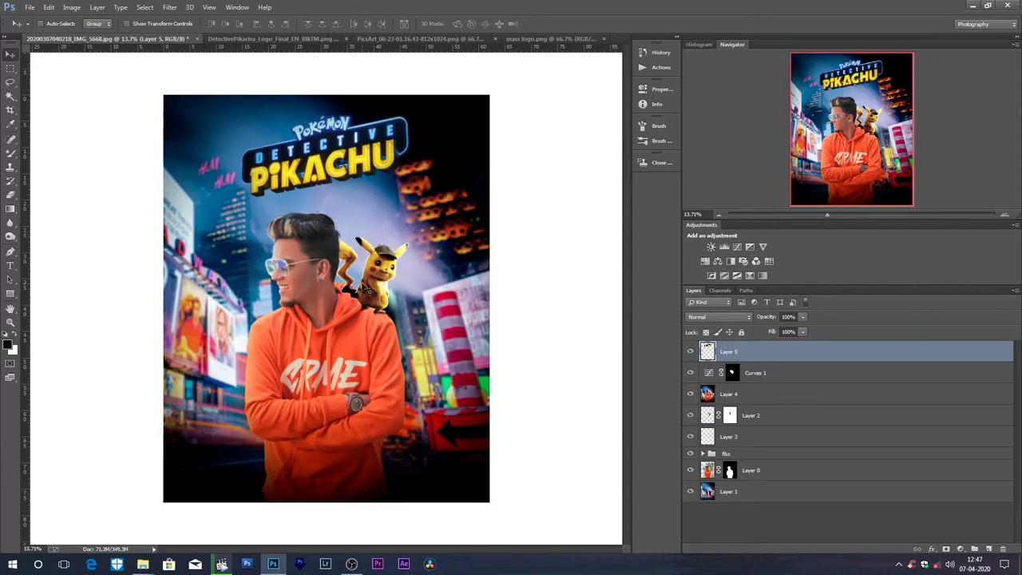
# Step: Paste the B logo inverted in Screen mode, shrink it bottom-right, and stamp visible layers
pyautogui.hotkey('ctrl', 'v')
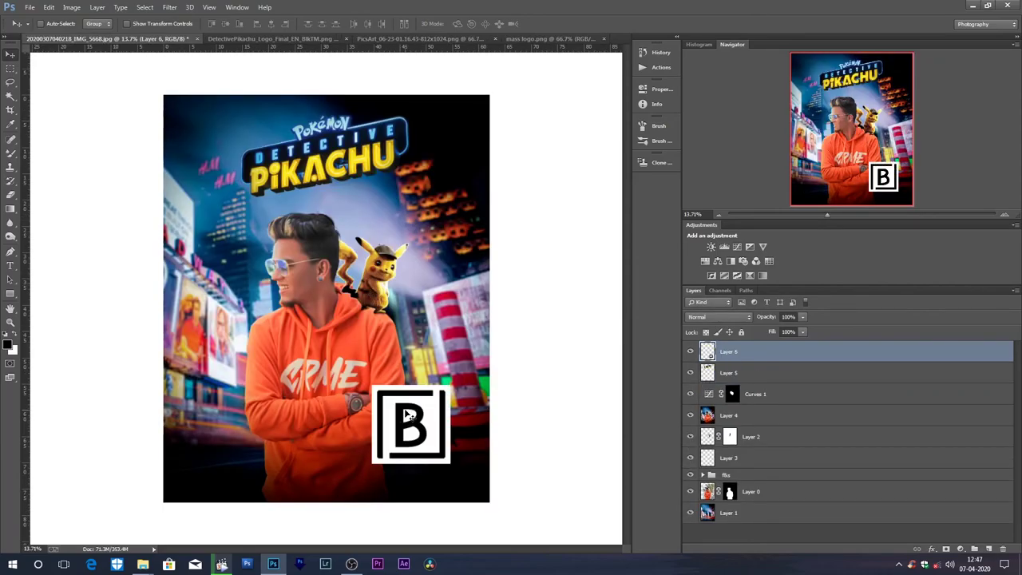
pyautogui.hotkey('ctrl', 'i')
pyautogui.click(717, 318)
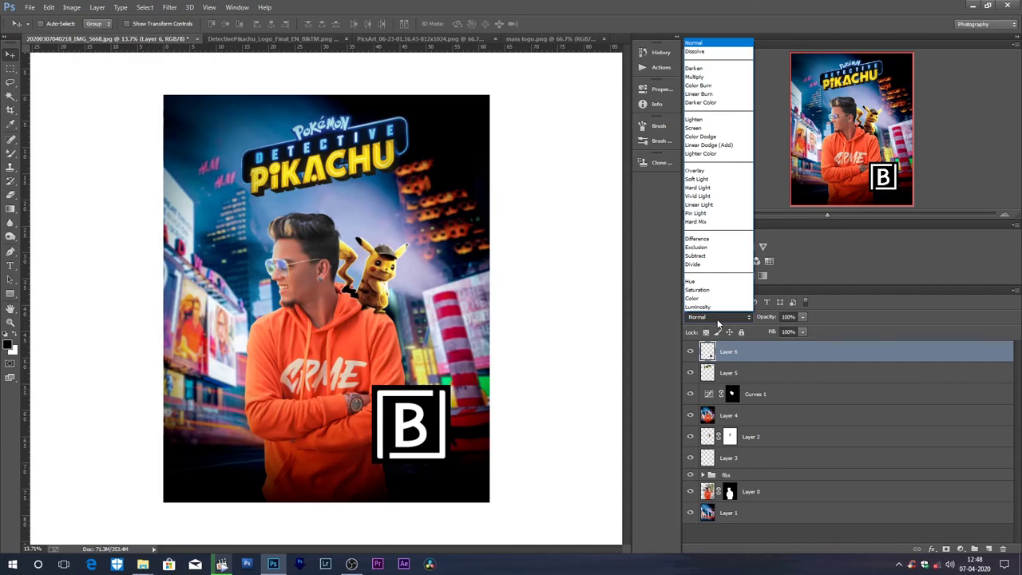
pyautogui.click(693, 128)
pyautogui.hotkey('ctrl', 't')
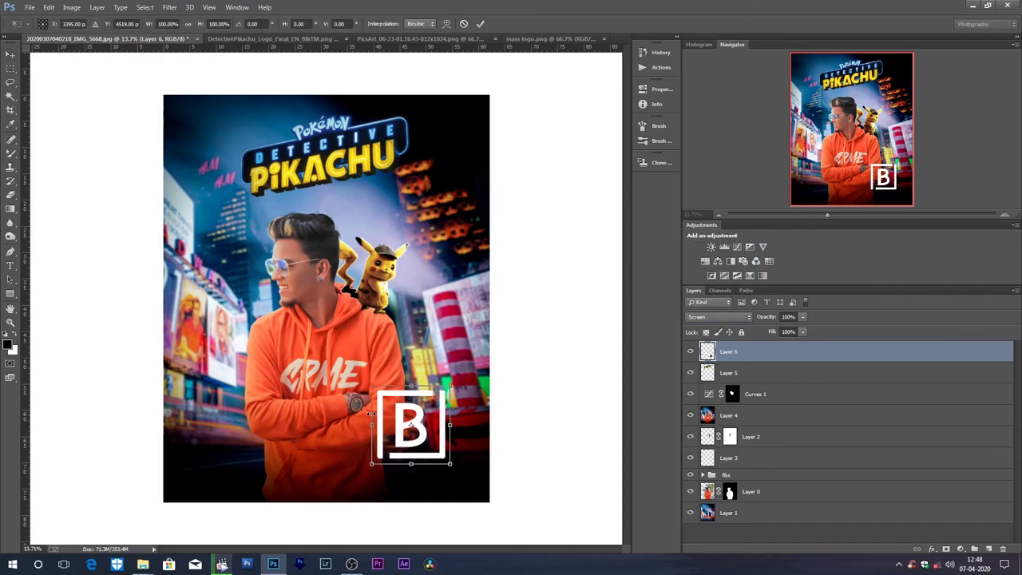
pyautogui.moveTo(372, 412); pyautogui.dragTo(462, 494)
pyautogui.press('Return')
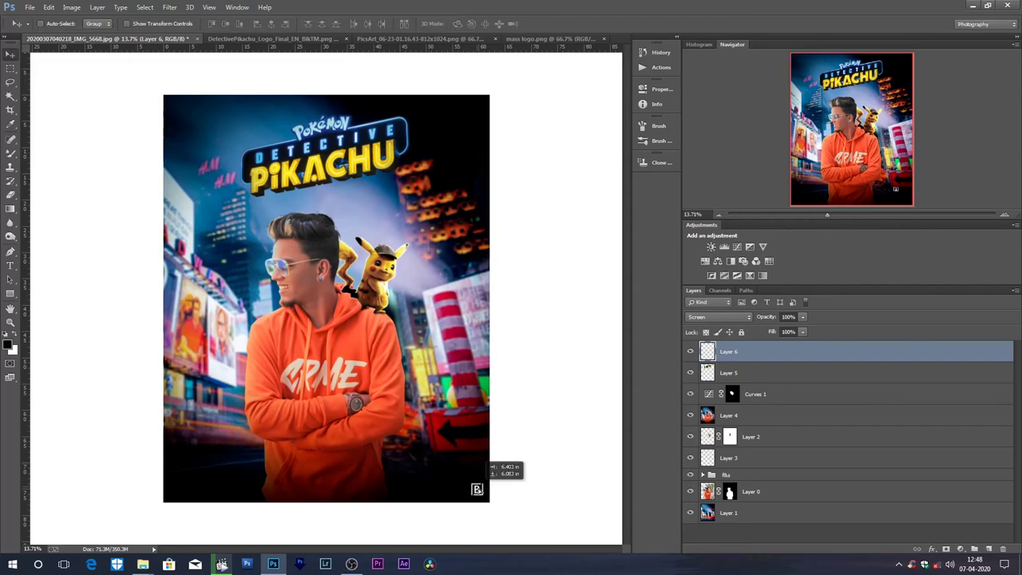
pyautogui.hotkey('ctrl', 'shift', 'alt', 'e')
pyautogui.scroll(1, 284, 258)
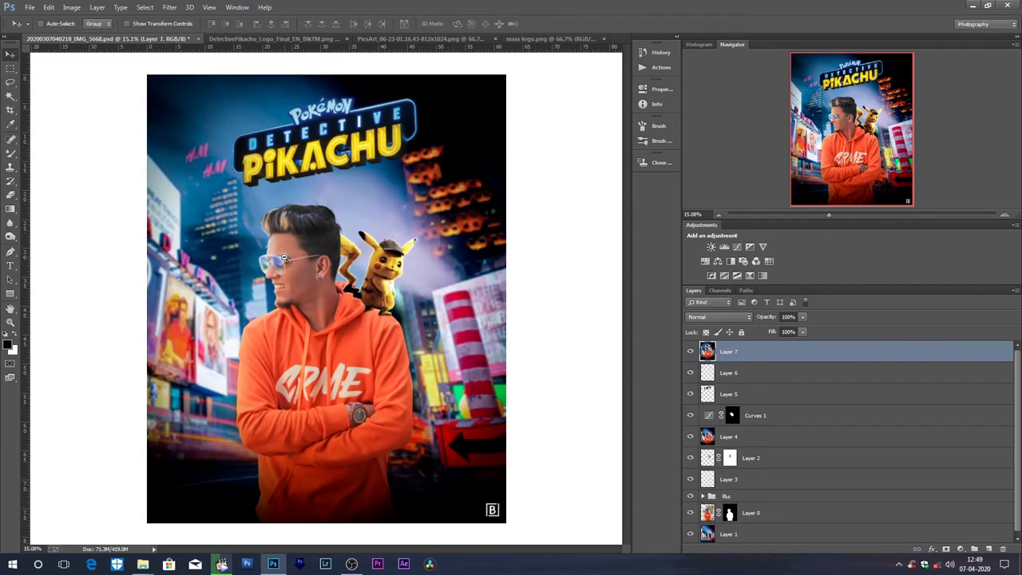
# Step: Duplicate merged Layer 7, apply High Pass to the copy, and blend it in Vivid Light
pyautogui.hotkey('ctrl', 'j')
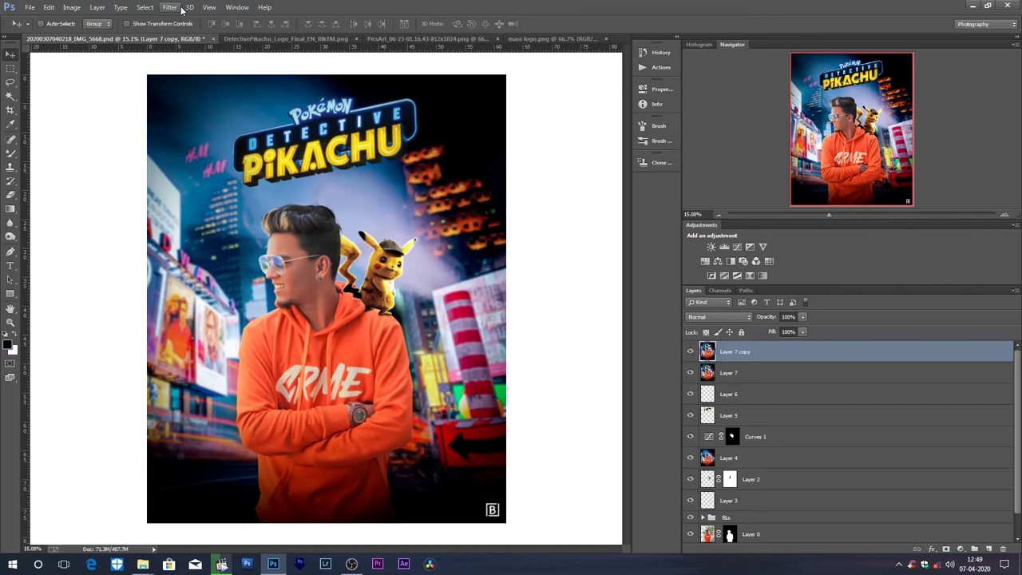
pyautogui.click(174, 7)
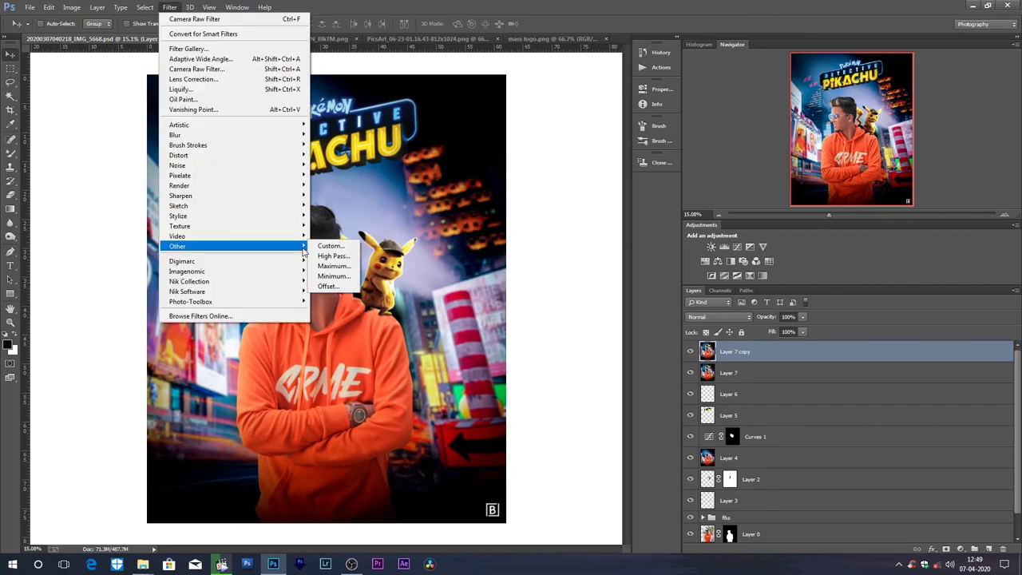
pyautogui.click(327, 256)
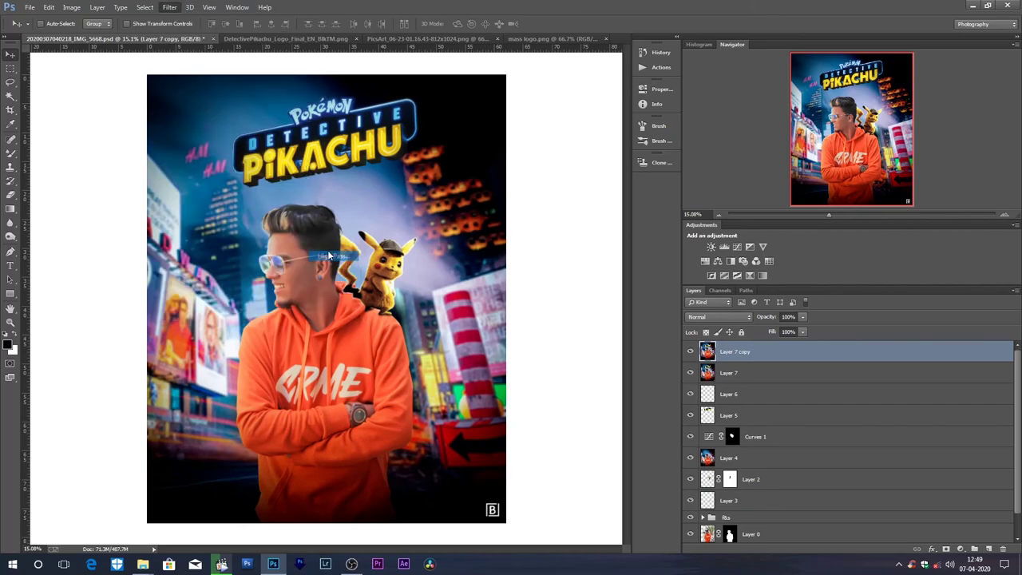
pyautogui.hotkey('ctrl', '+')
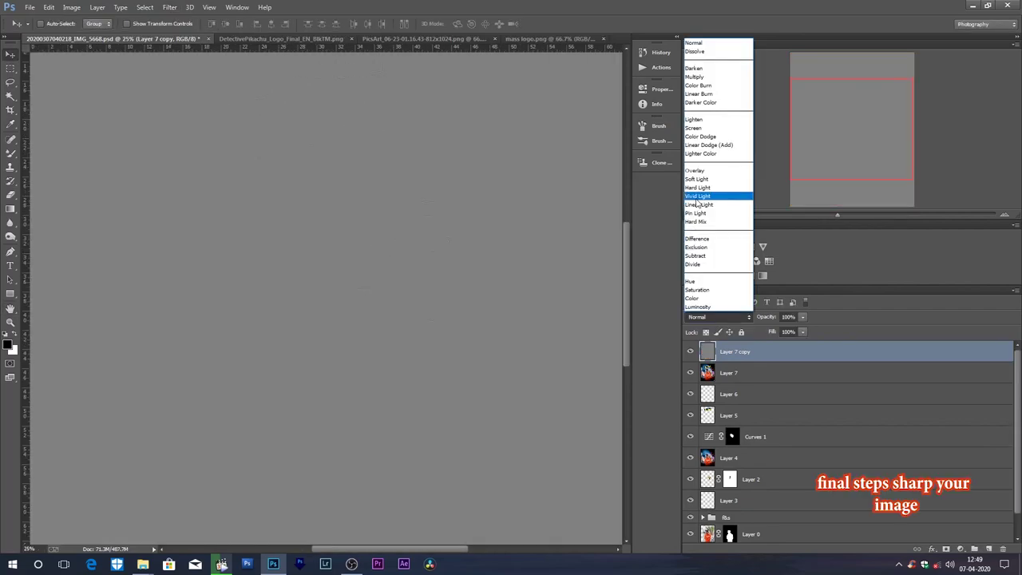
pyautogui.click(697, 196)
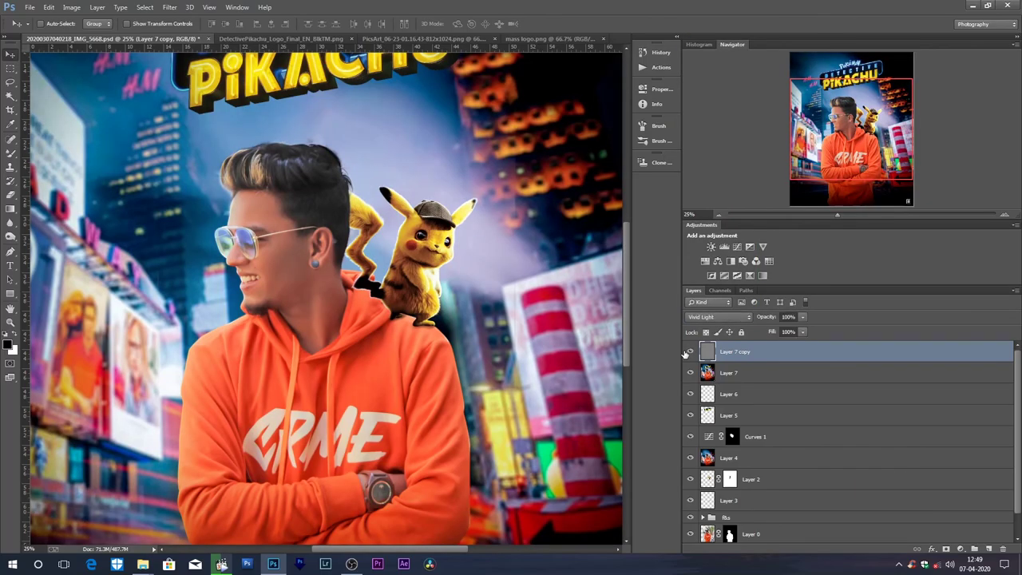
pyautogui.scroll(3, 412, 278)
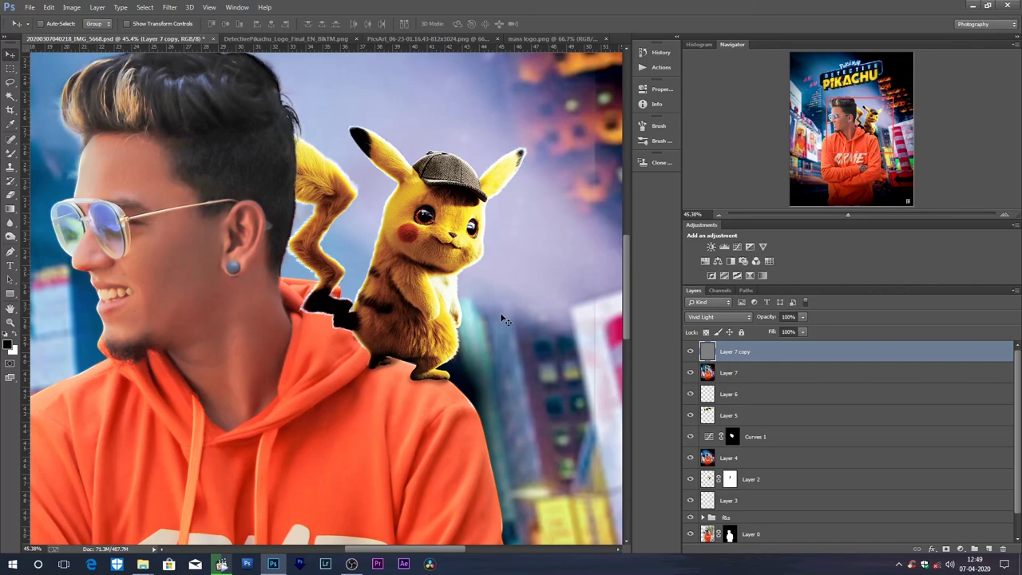
pyautogui.scroll(-5, 408, 278)
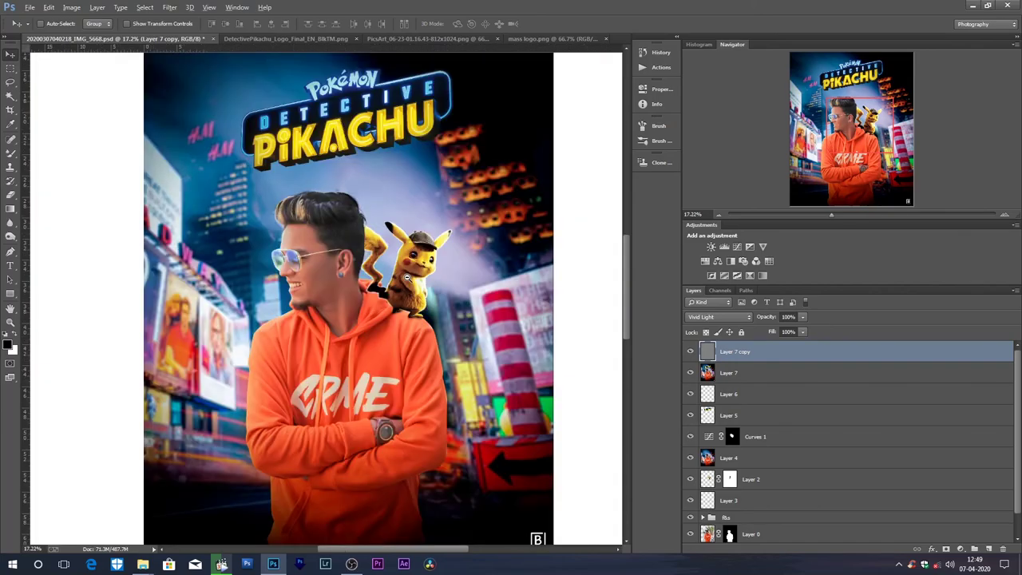